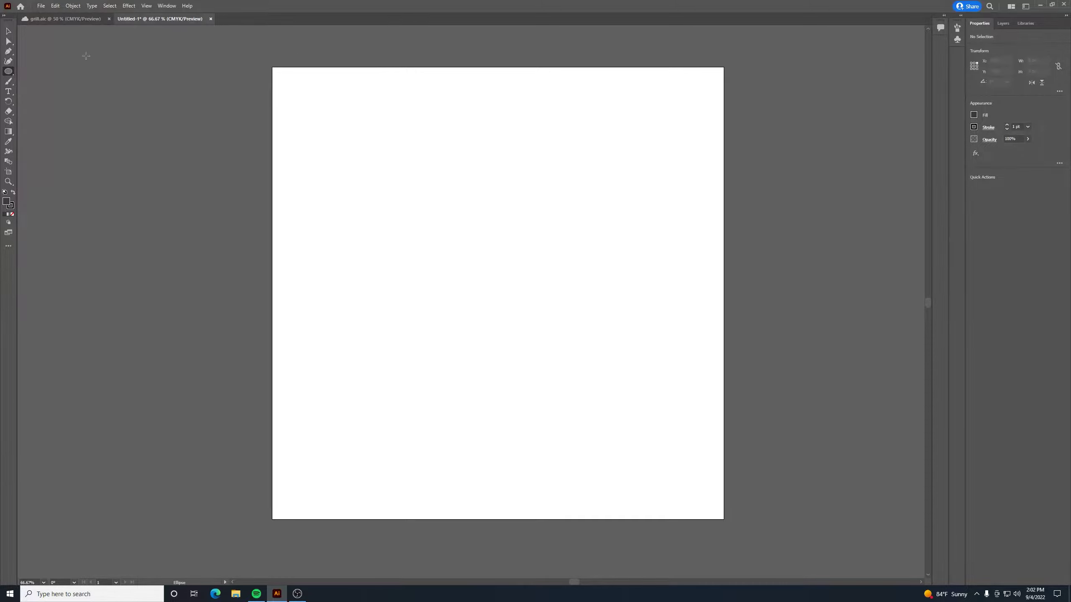
Draw a large dark gray circle with the Ellipse tool
left_click(8, 71)
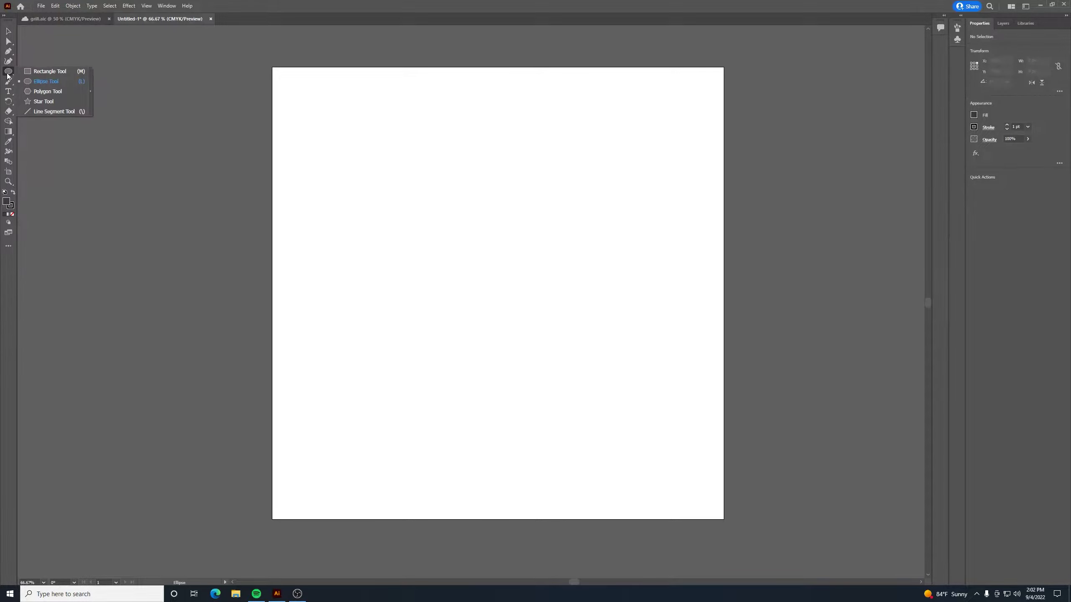
left_click(46, 81)
left_click_drag(364, 162, 572, 266)
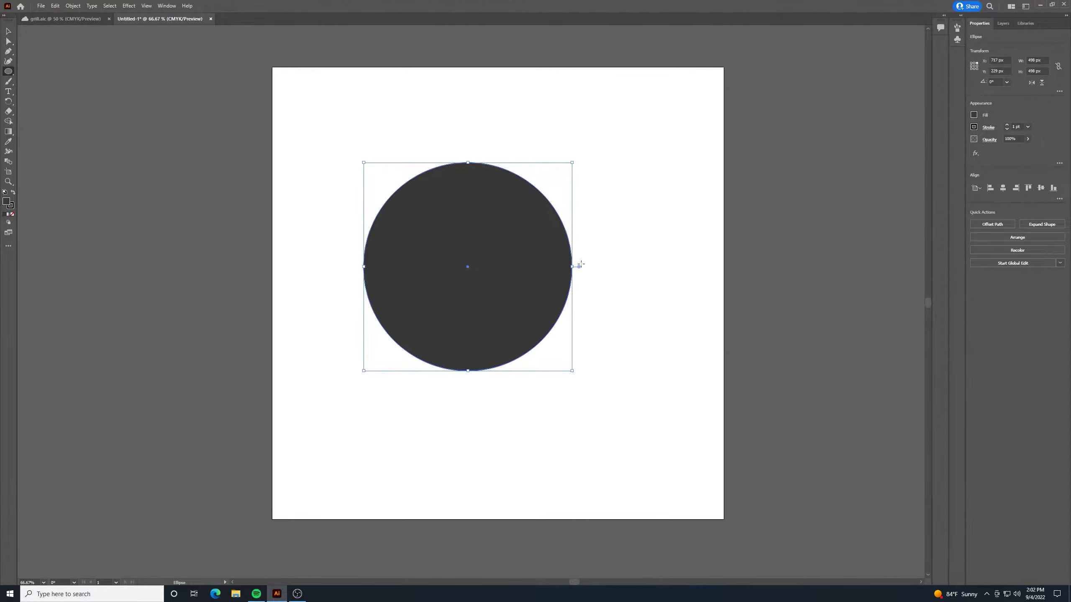
Set the circle's Pie Start Angle to 180° to make a flat-topped half circle
left_click_drag(579, 267, 290, 247)
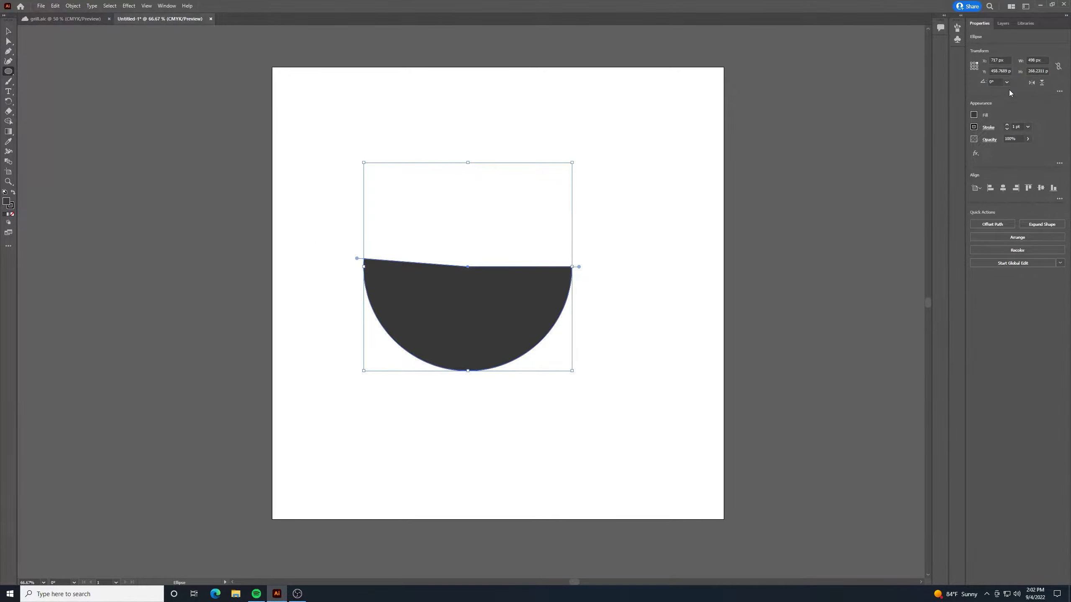
left_click(1058, 90)
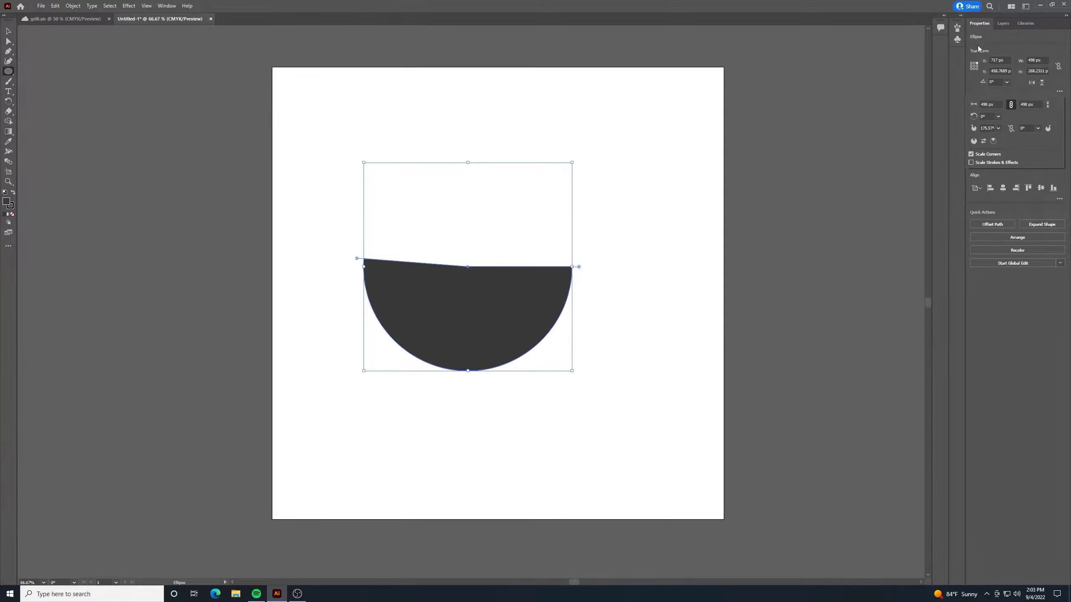
left_click(992, 128)
type("180")
key("Return")
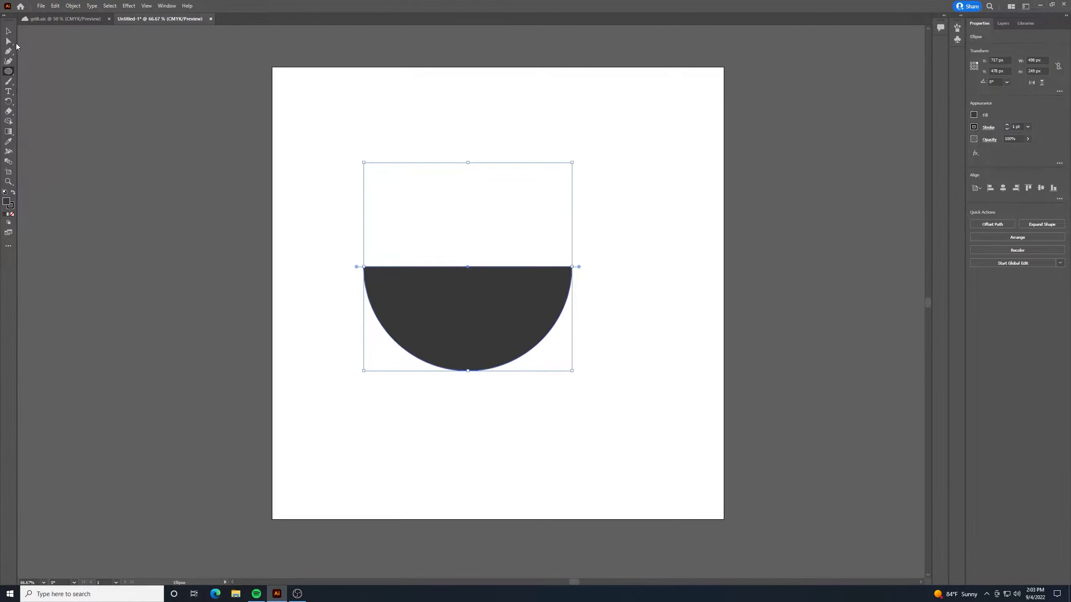
Move the half circle up and to the right, then deselect it
key("v")
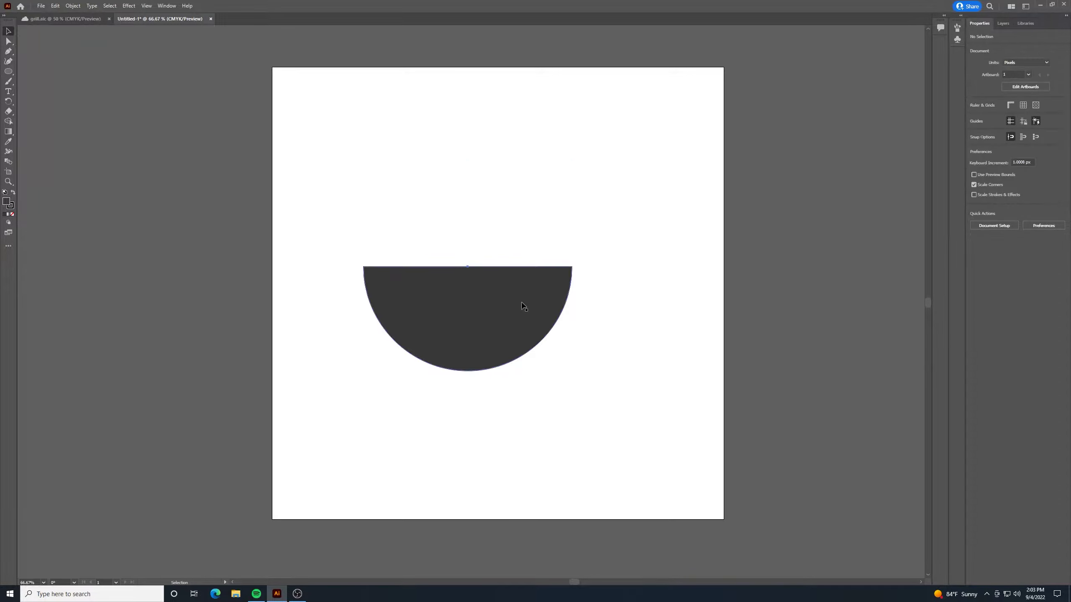
left_click_drag(520, 288, 548, 253)
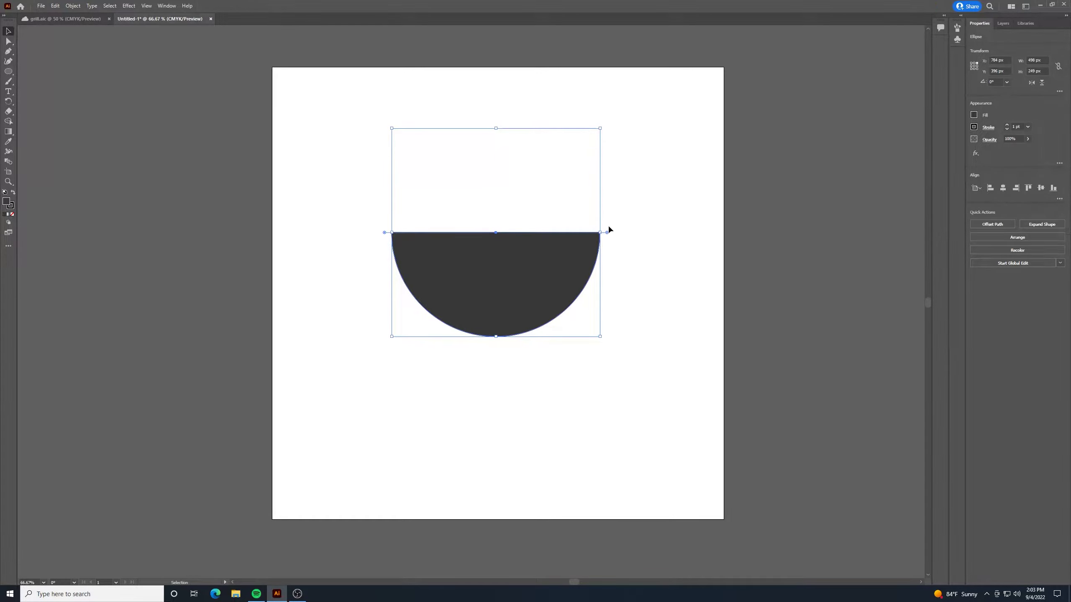
left_click(629, 265)
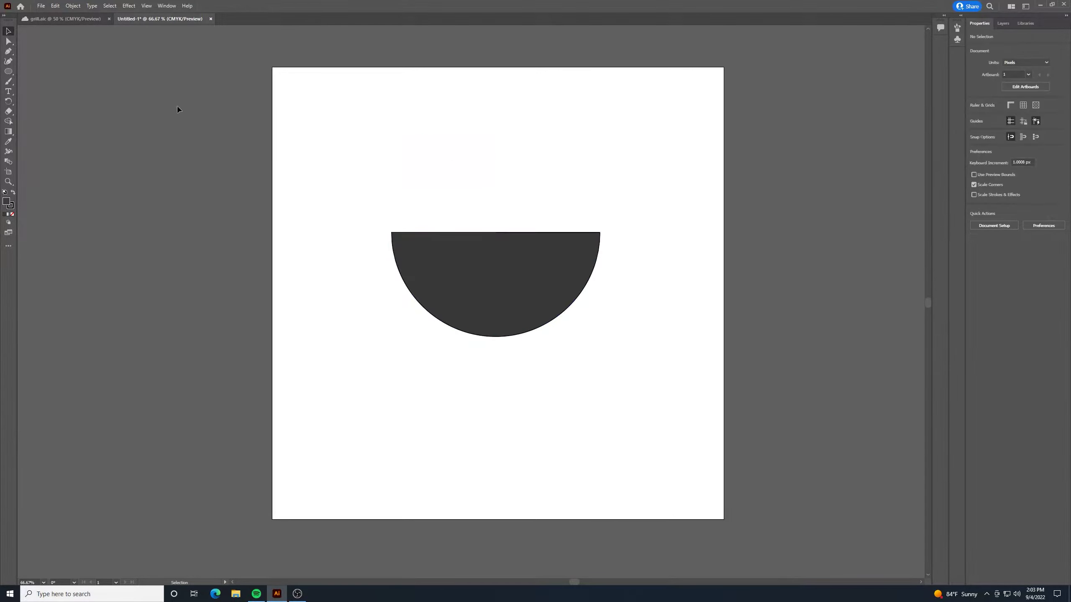
Draw a thin rectangular bar across the half circle's flat top edge
left_click(4, 72)
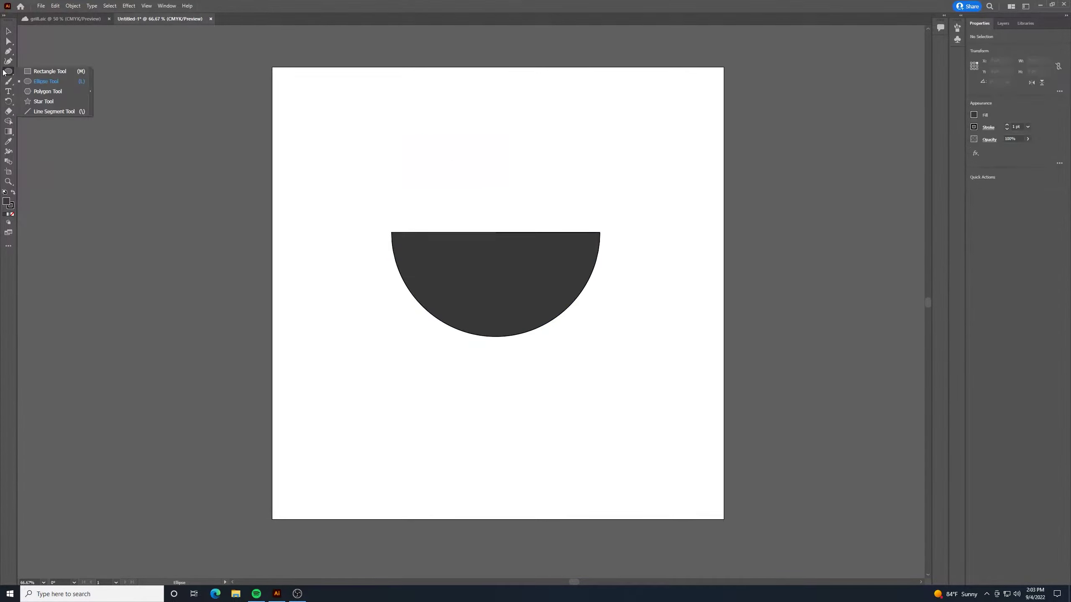
left_click(29, 72)
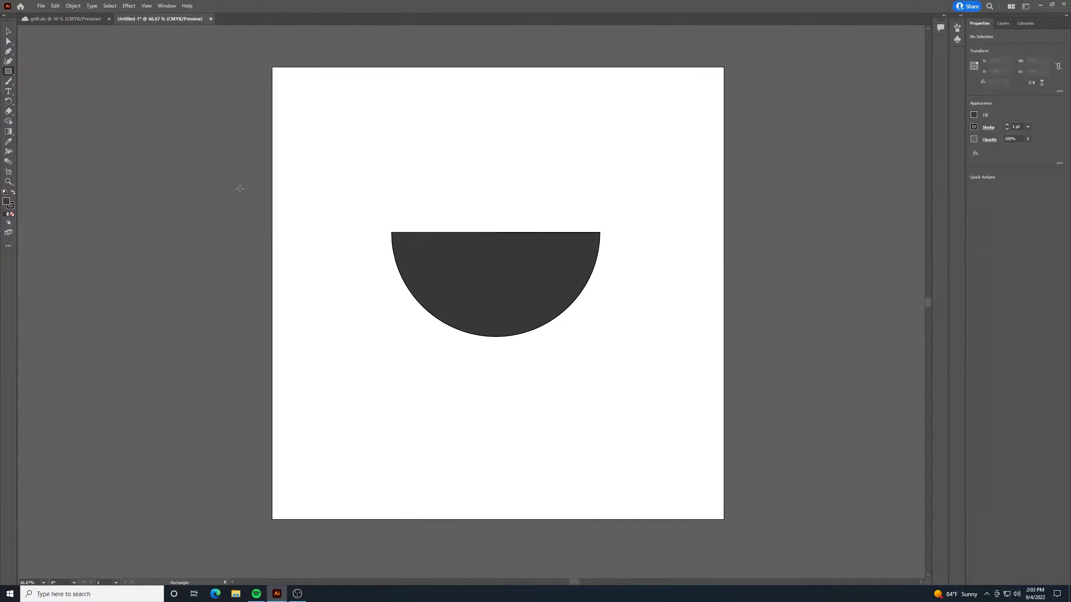
left_click_drag(379, 212, 599, 231)
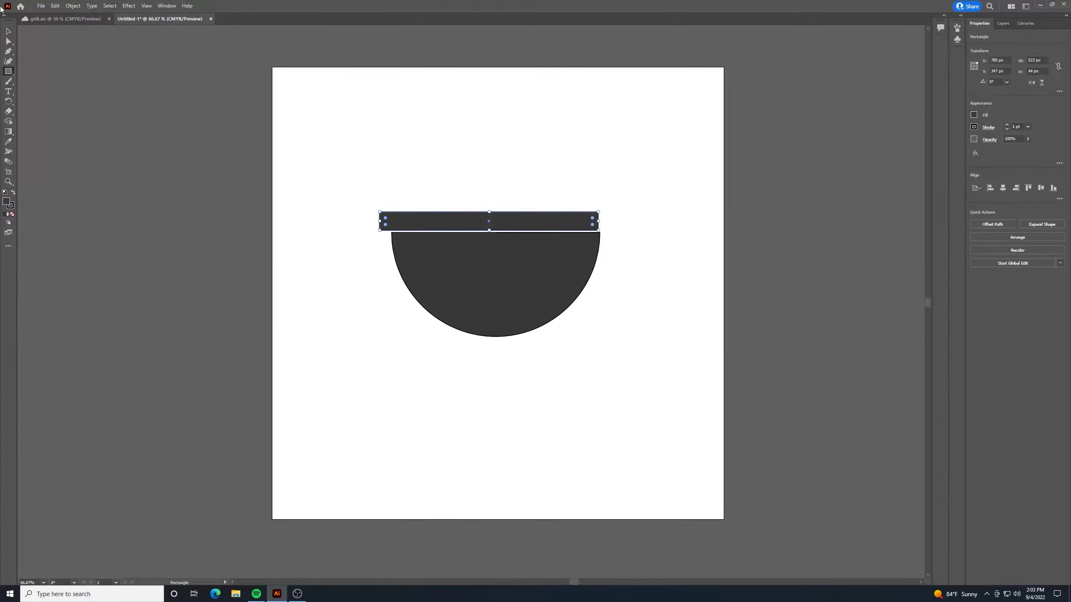
left_click(8, 31)
left_click_drag(527, 222, 534, 234)
left_click(604, 300)
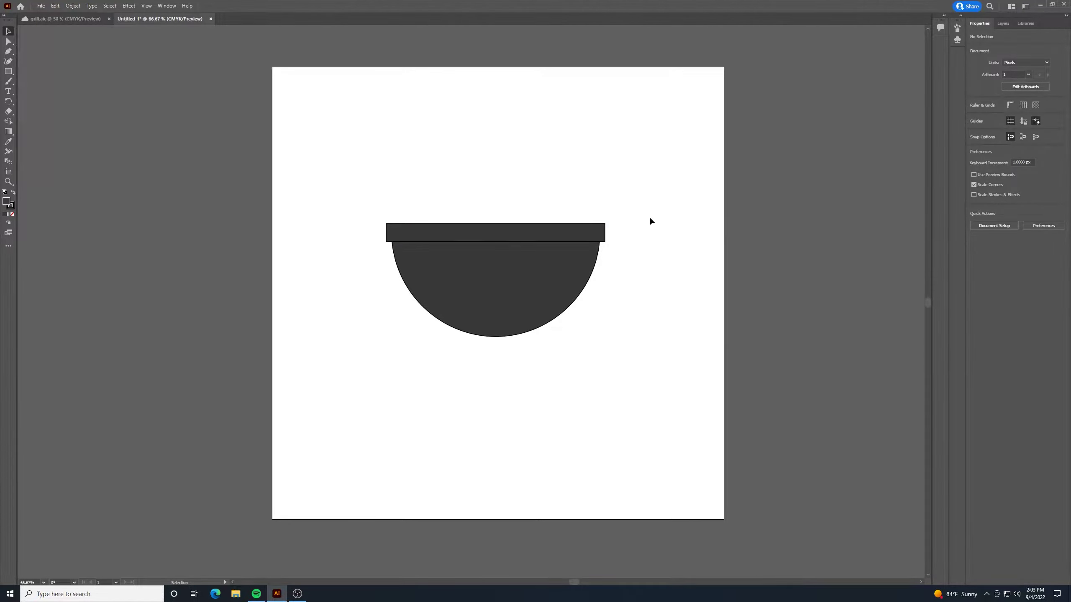
Center the bar and half circle horizontally, then move both down together
left_click_drag(647, 192, 331, 356)
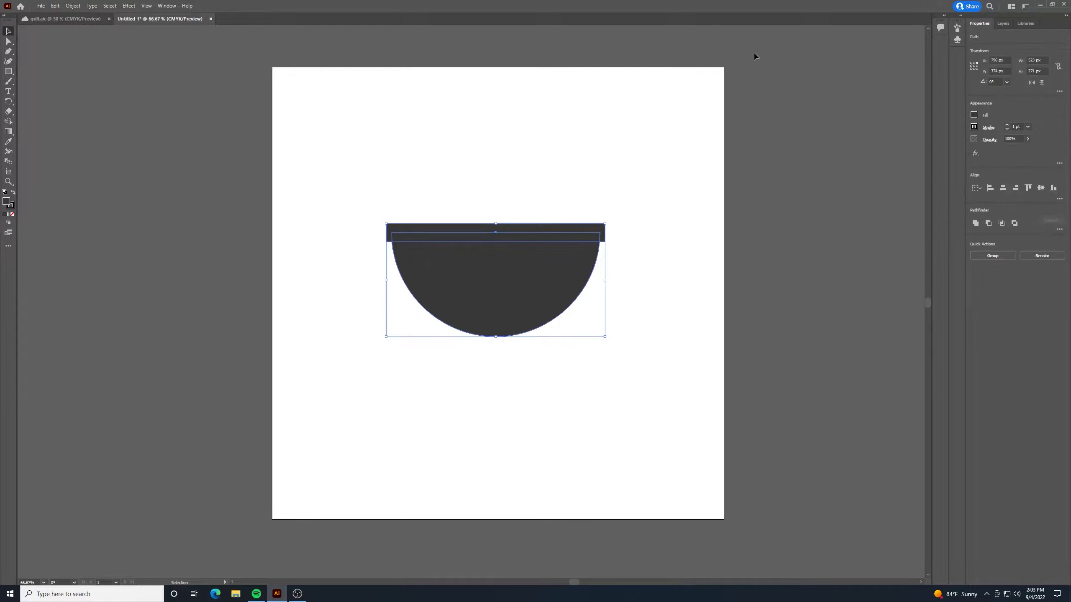
left_click(1005, 191)
left_click(696, 251)
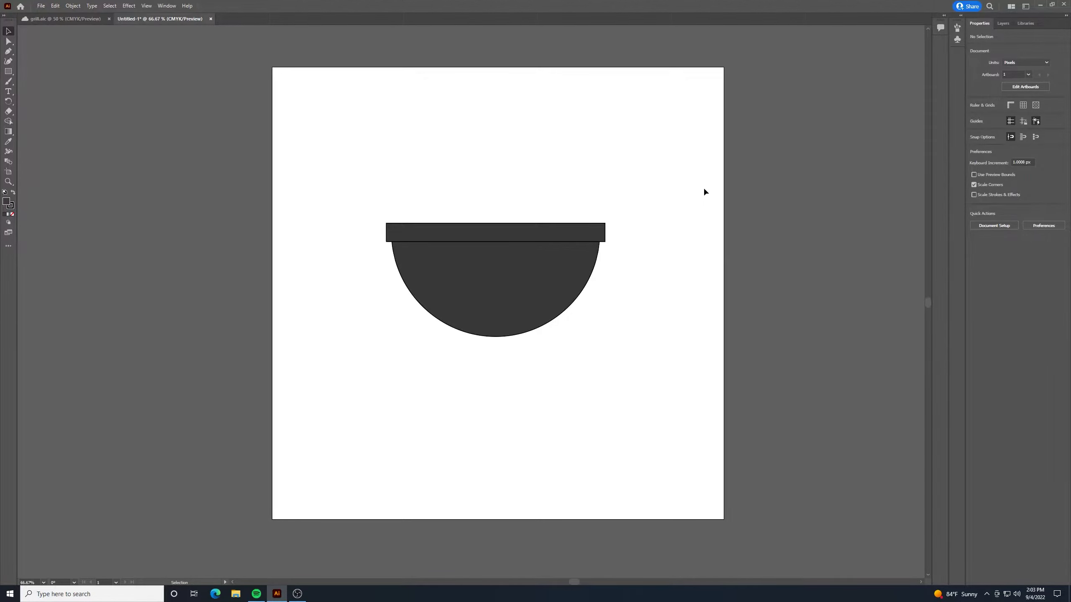
left_click_drag(691, 191, 296, 371)
left_click_drag(455, 330, 491, 356)
left_click(670, 398)
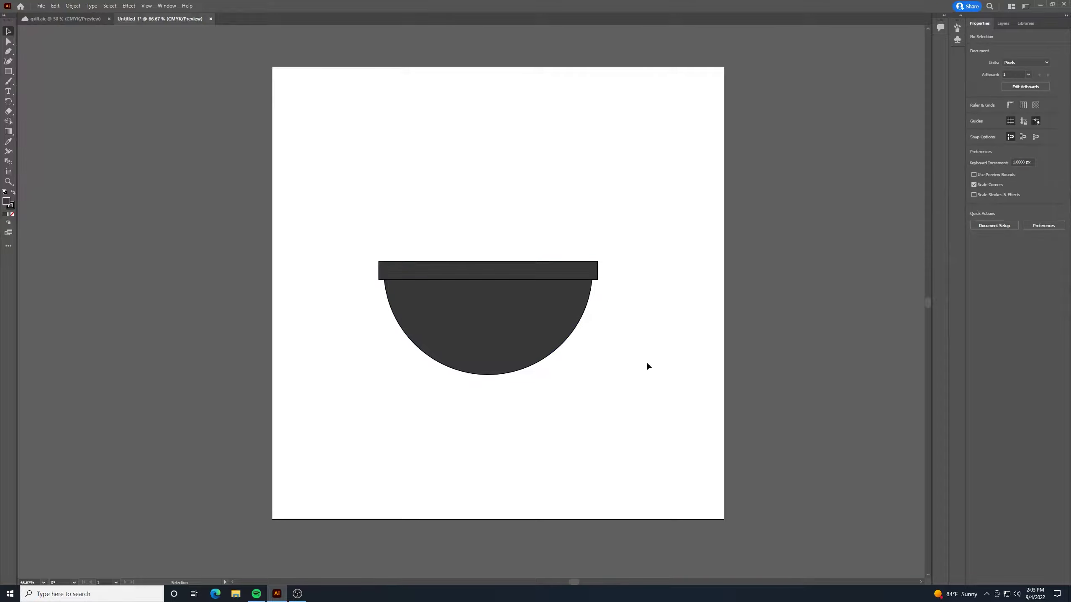
left_click_drag(631, 228, 324, 407)
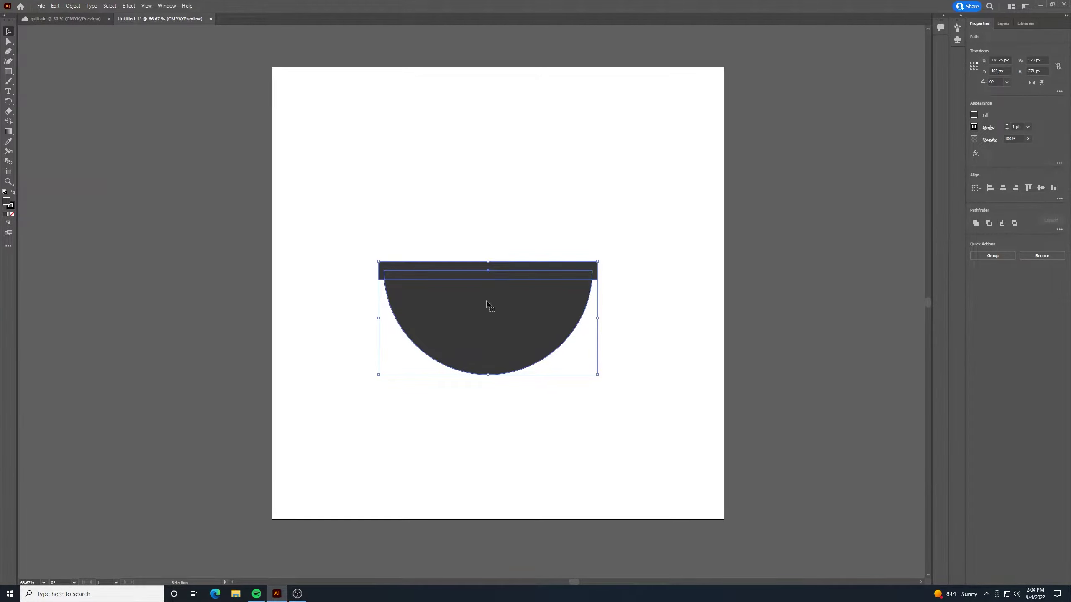
Duplicate the bowl upward, rotate the copy 180°, and seat it above the rim
left_click_drag(500, 311, 506, 174)
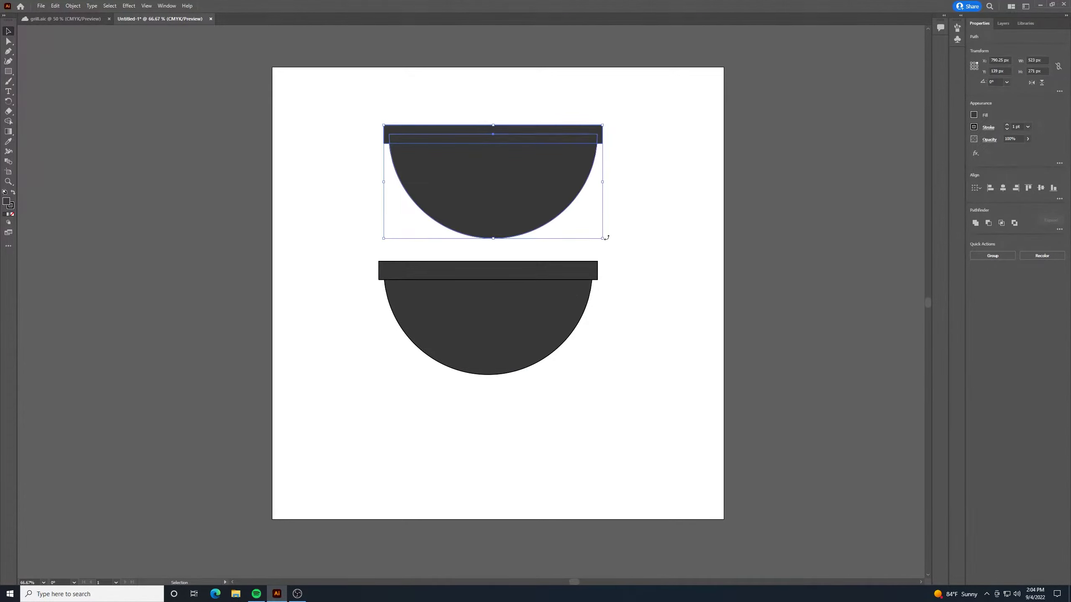
left_click_drag(607, 239, 411, 112)
left_click_drag(553, 168, 547, 186)
left_click(680, 274)
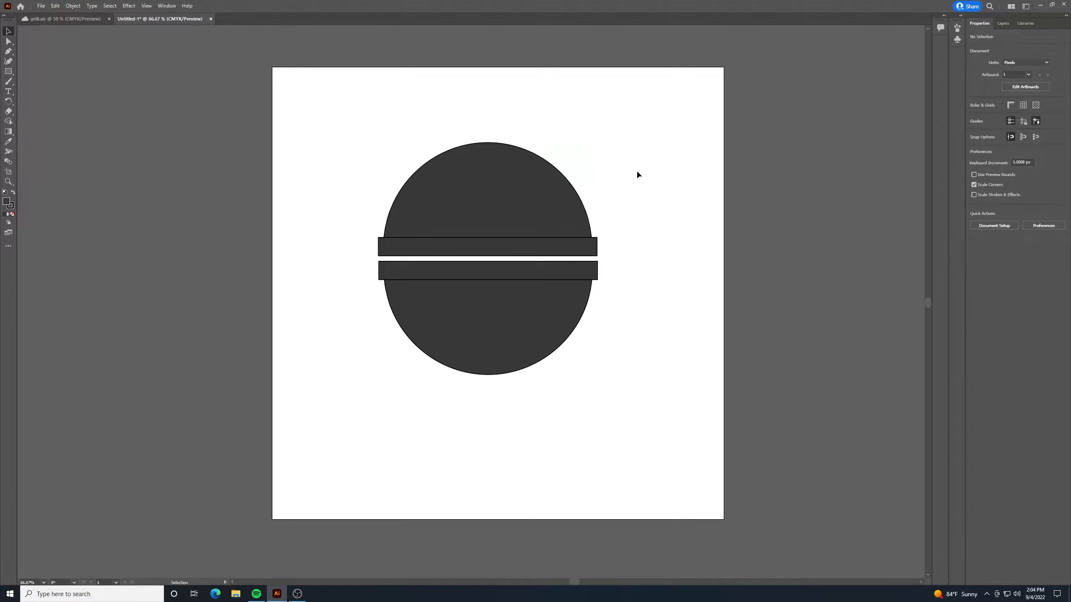
Squash the combined grill body slightly by dragging its top handle down
left_click_drag(646, 137, 317, 407)
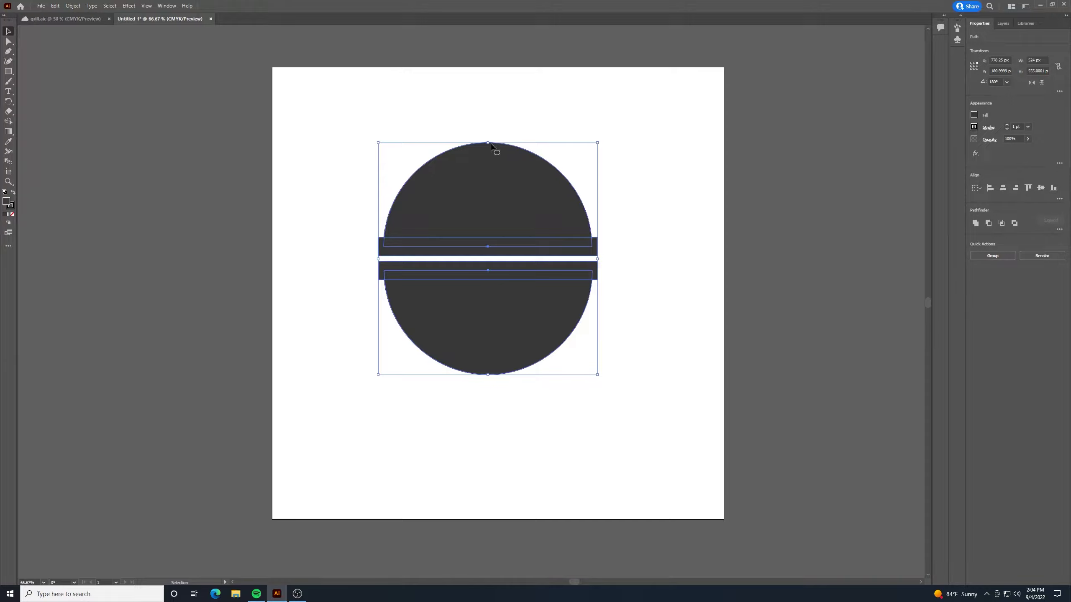
left_click_drag(489, 144, 490, 160)
left_click(648, 150)
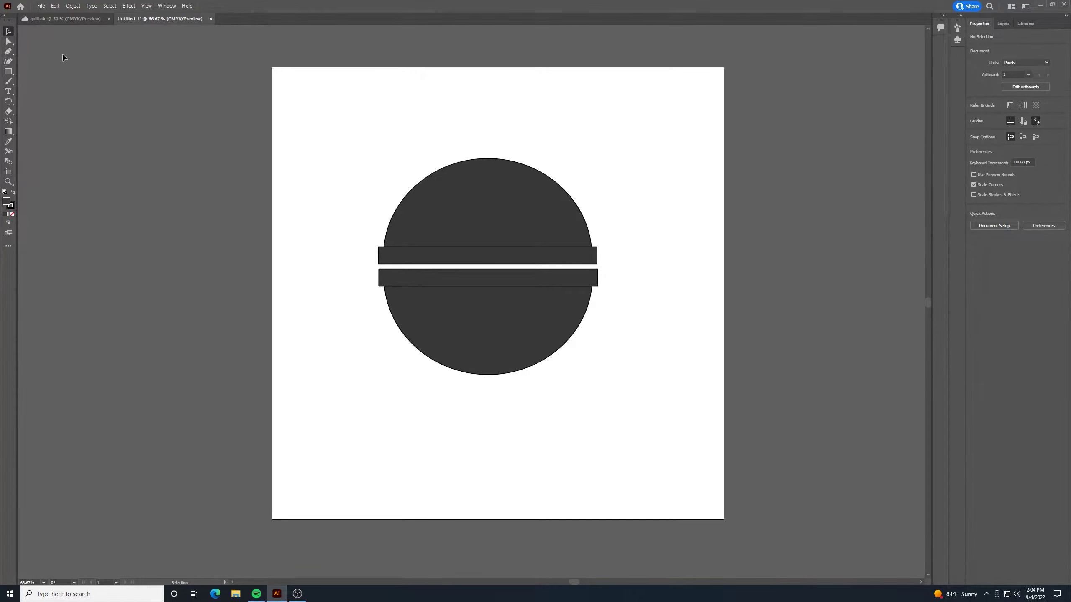
Draw a small rectangle on top of the lid and set its fill to None
left_click(10, 72)
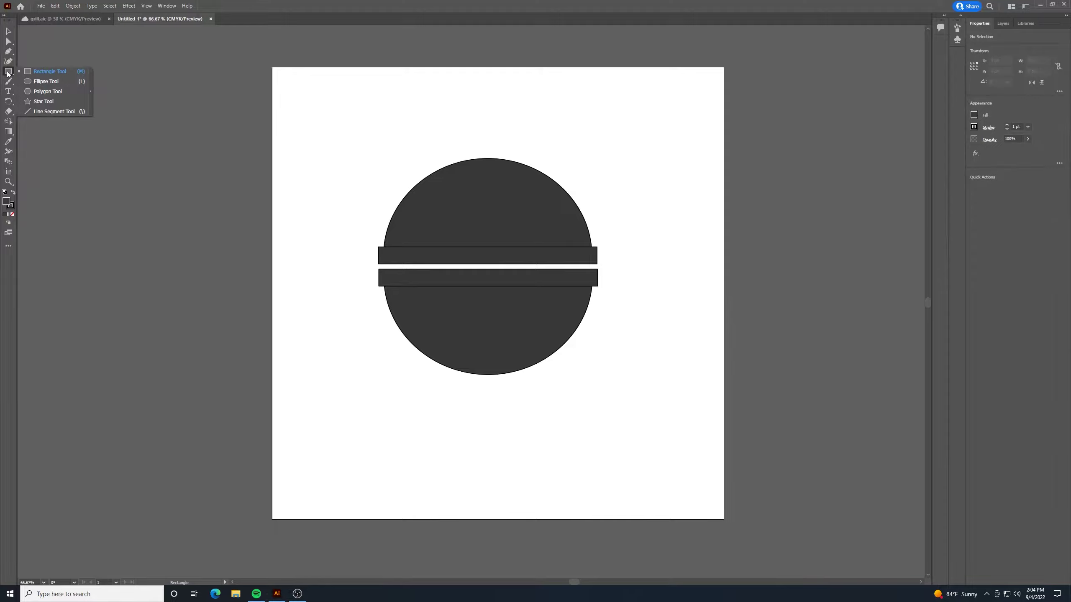
left_click(33, 72)
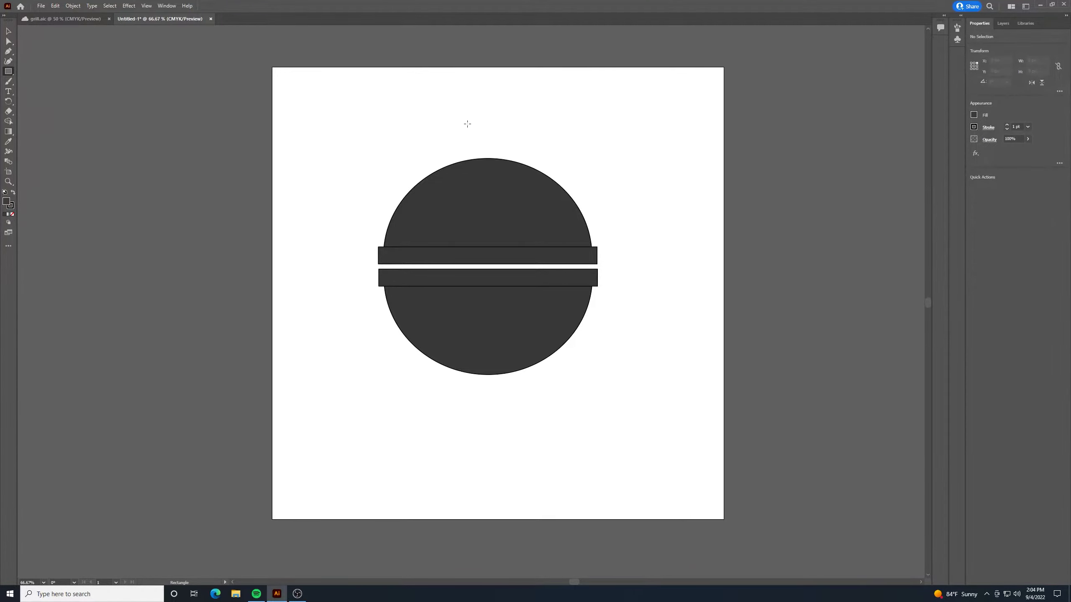
left_click_drag(452, 129, 521, 172)
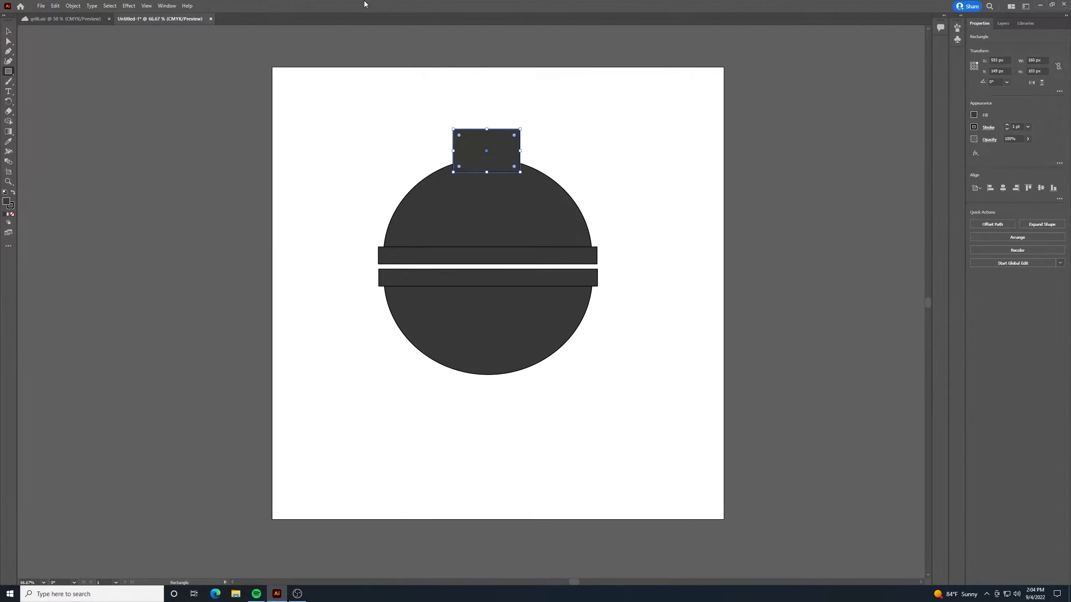
left_click(8, 31)
left_click(550, 126)
left_click(517, 149)
left_click(973, 115)
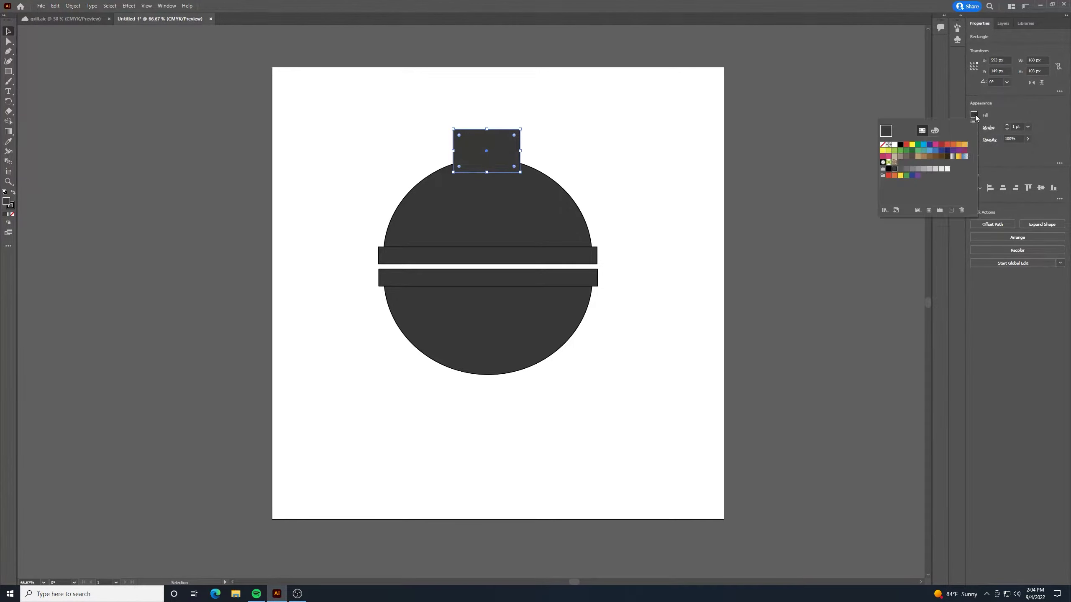
left_click(883, 144)
left_click(1014, 107)
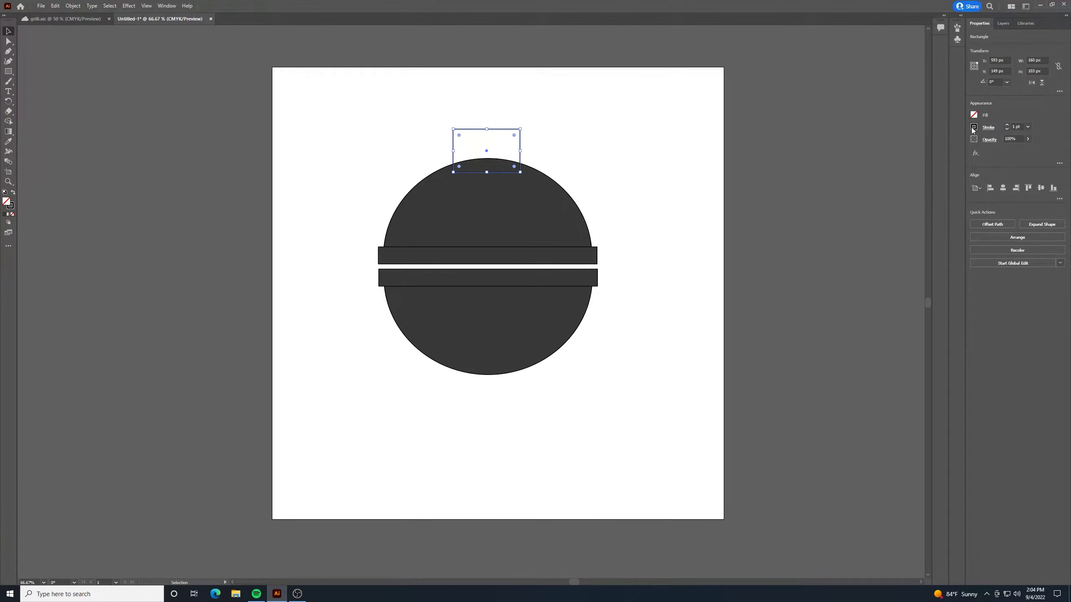
Give the rectangle a dark gray 25 pt stroke and round its corners
left_click(974, 127)
left_click(895, 182)
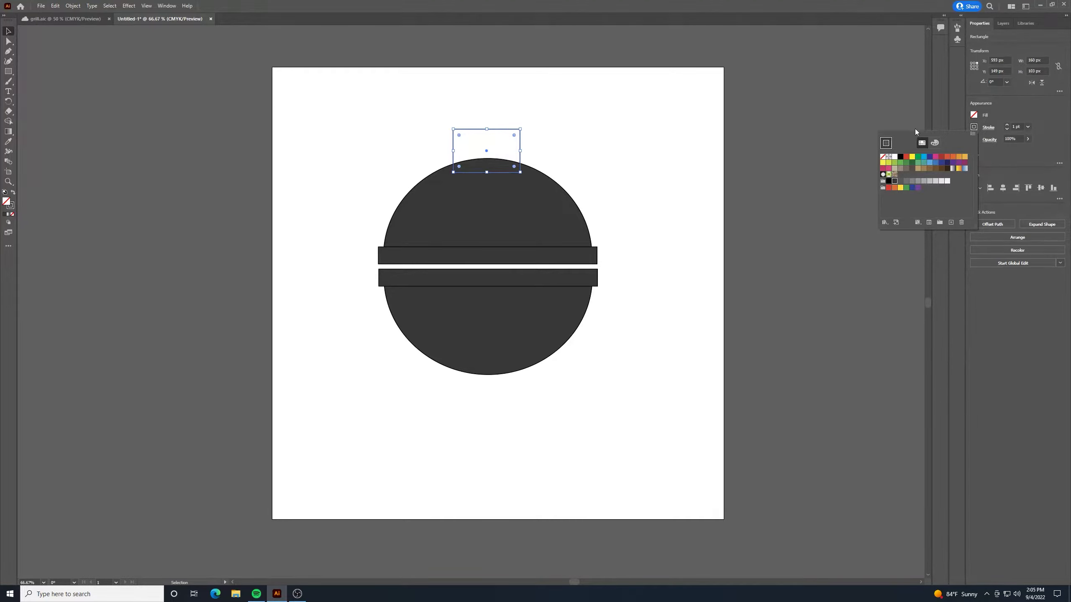
left_click(1007, 125)
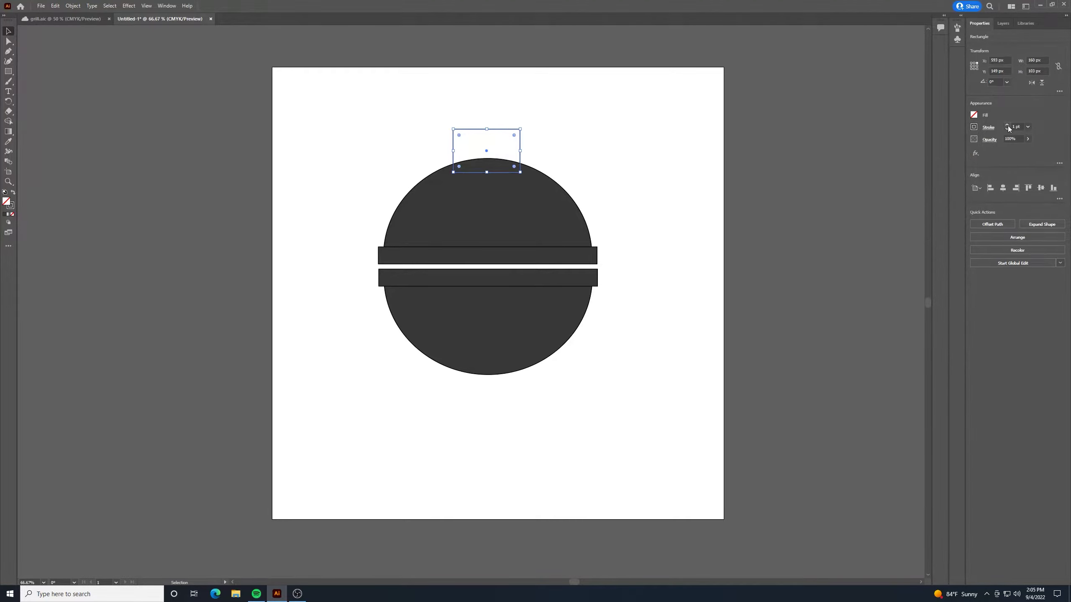
left_click(1007, 125)
left_click(1008, 125)
left_click(1007, 125)
left_click(1008, 125)
left_click(1007, 125)
left_click(1008, 126)
left_click(1007, 125)
left_click(1007, 125)
left_click(1008, 125)
left_click(1008, 125)
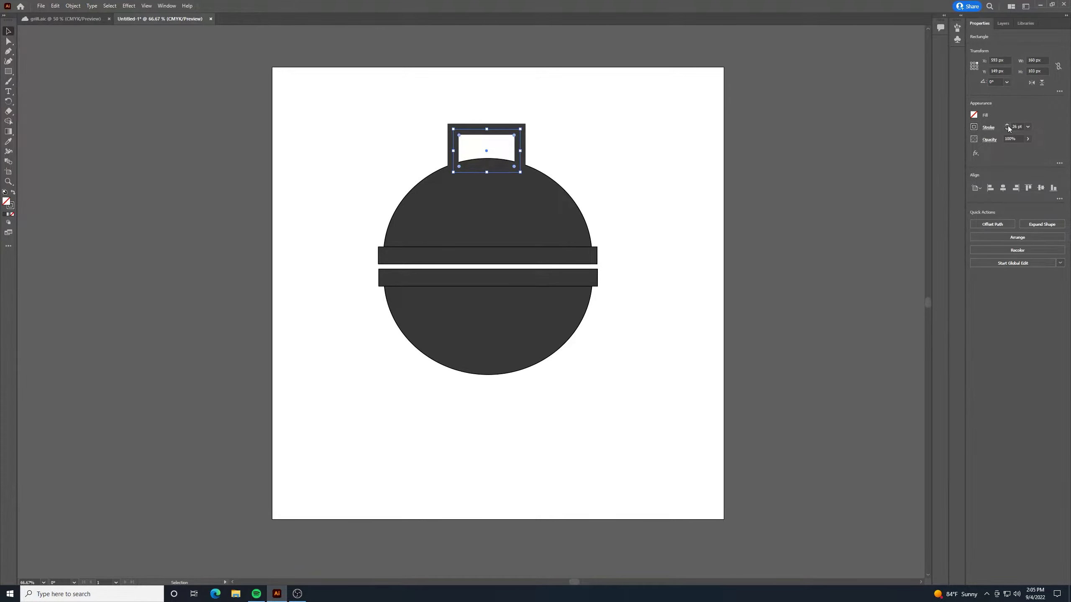
left_click(1007, 128)
left_click_drag(514, 135, 510, 157)
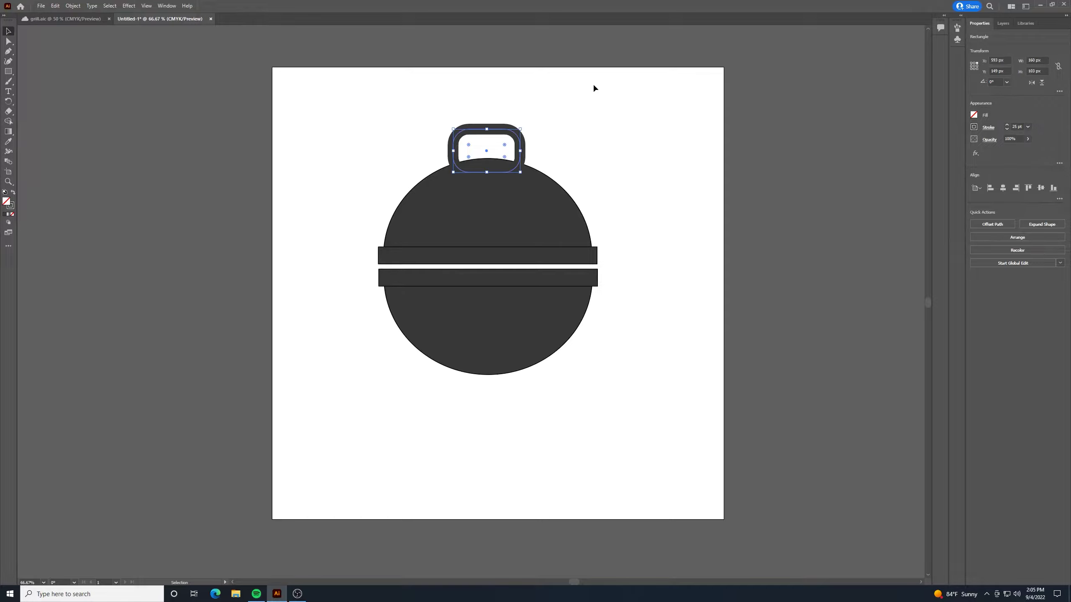
left_click_drag(504, 144, 510, 143)
Move the handle down onto the lid and shrink it slightly
left_click(347, 87)
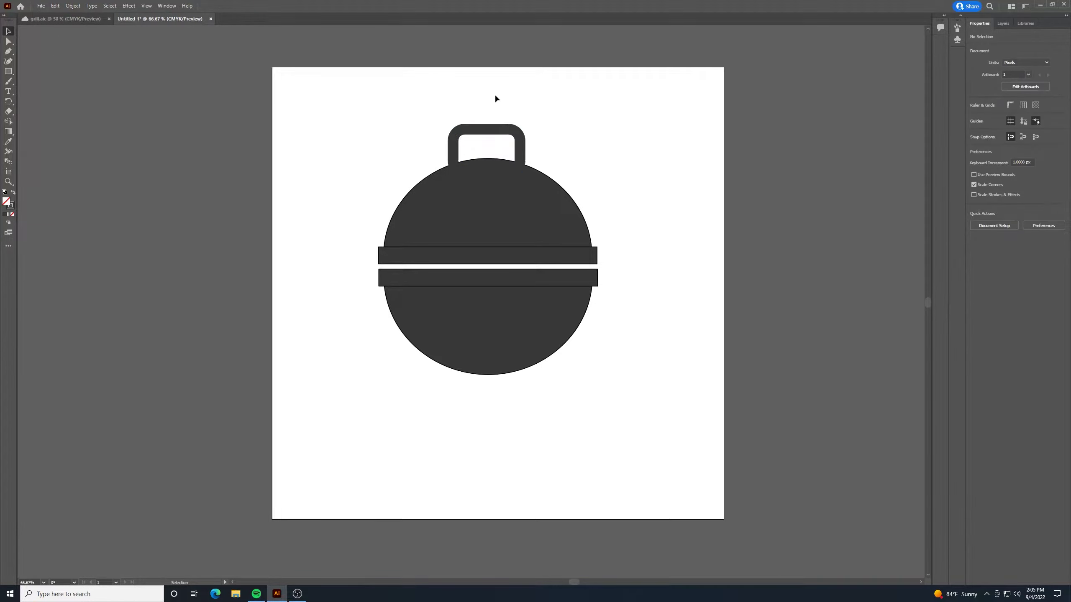
mouse_move(516, 132)
left_mouse_down()
mouse_move(517, 156)
mouse_move(511, 143)
left_mouse_up()
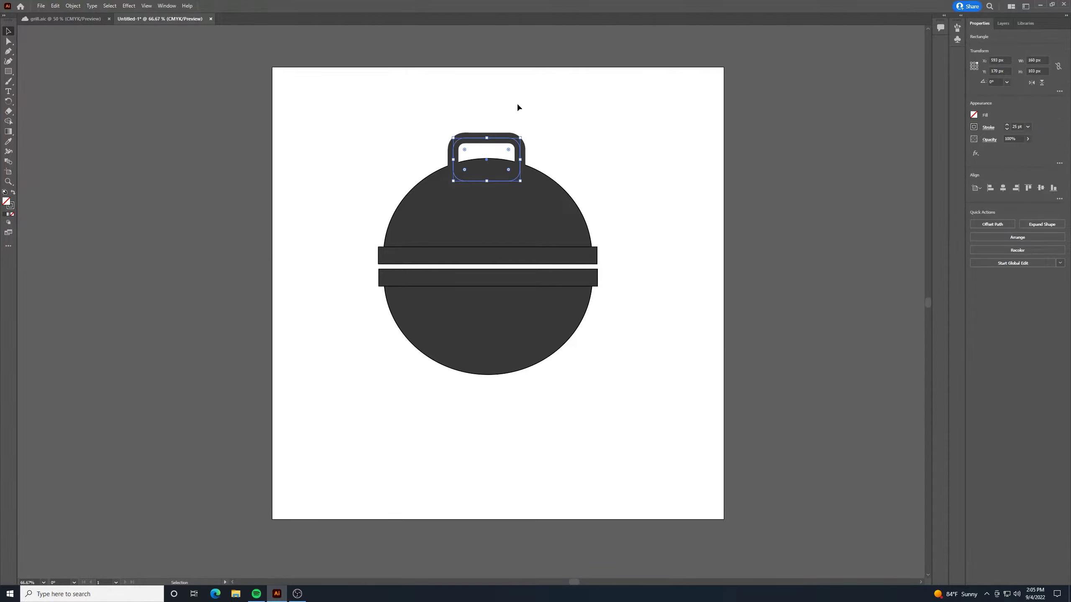
left_click_drag(523, 136, 506, 143)
Align the handle, dome, bars and bowl on a shared horizontal center
left_click_drag(335, 134, 638, 255)
left_click(1003, 188)
left_click(659, 223)
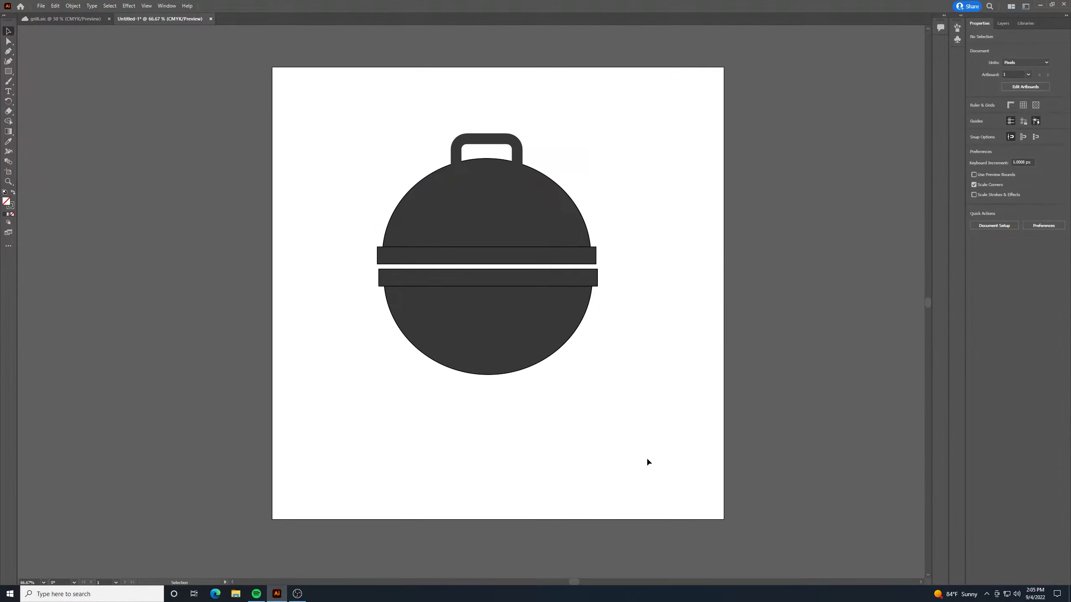
left_click_drag(657, 443, 348, 111)
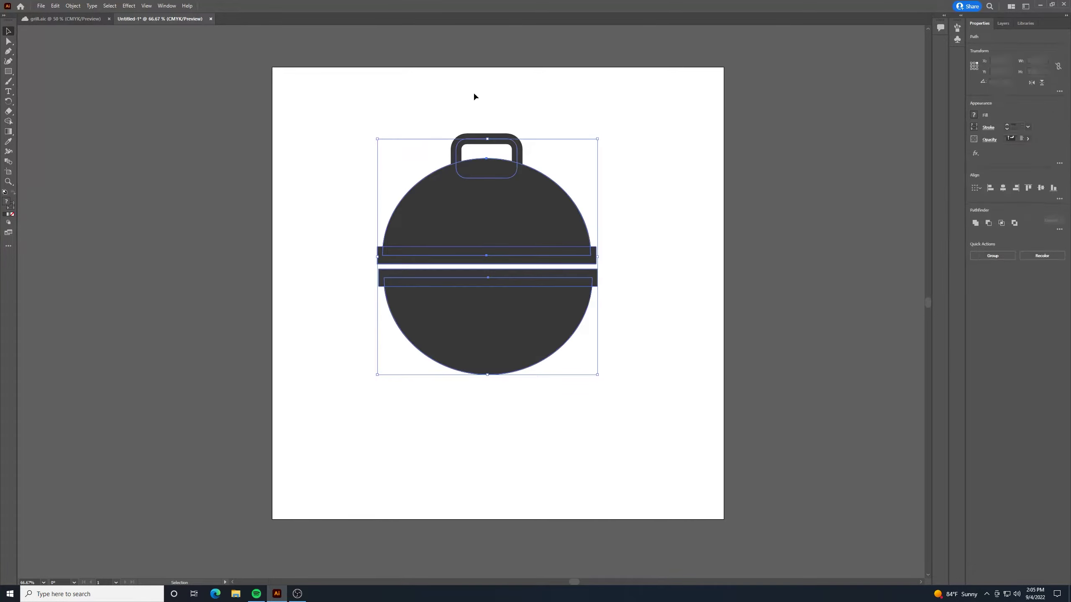
left_click(1003, 190)
left_click(651, 216)
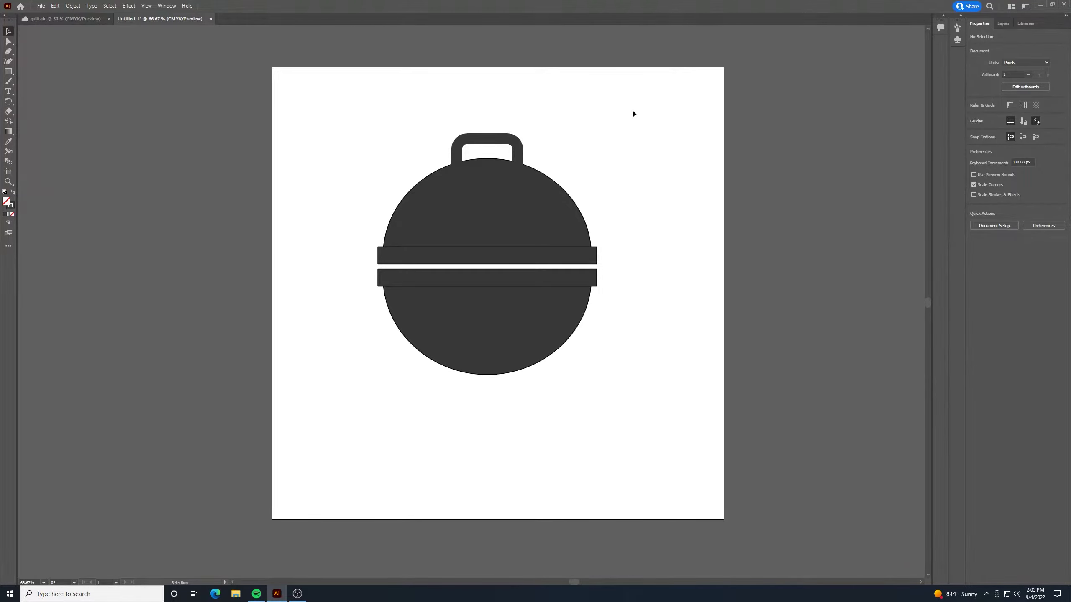
left_click_drag(634, 111, 304, 404)
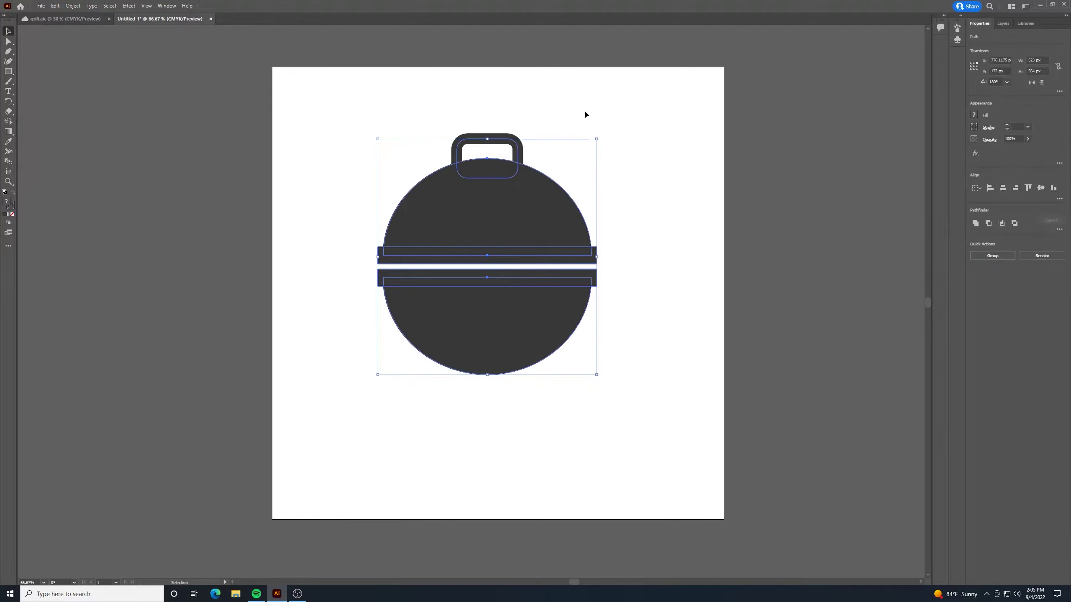
left_click(641, 117)
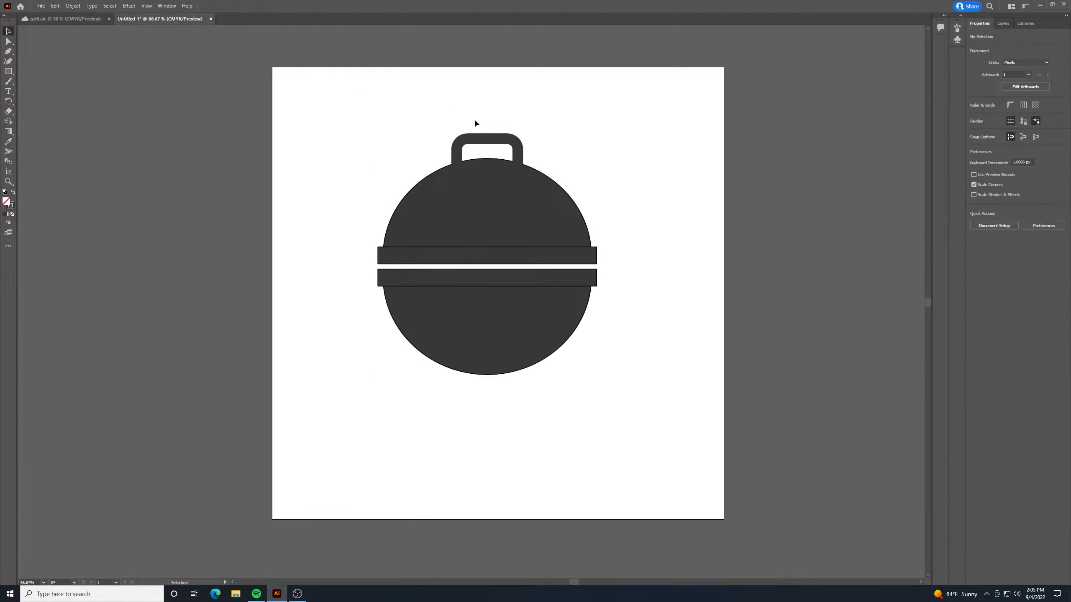
Convert the handle's stroke into a filled shape with Object > Path > Outline Stroke
left_click(484, 146)
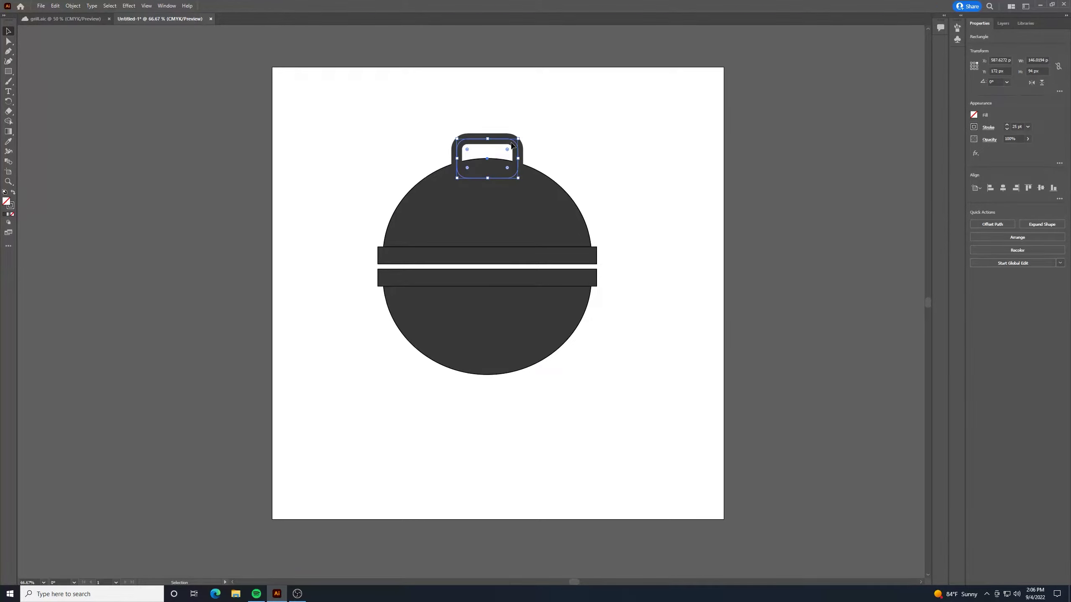
left_click(76, 5)
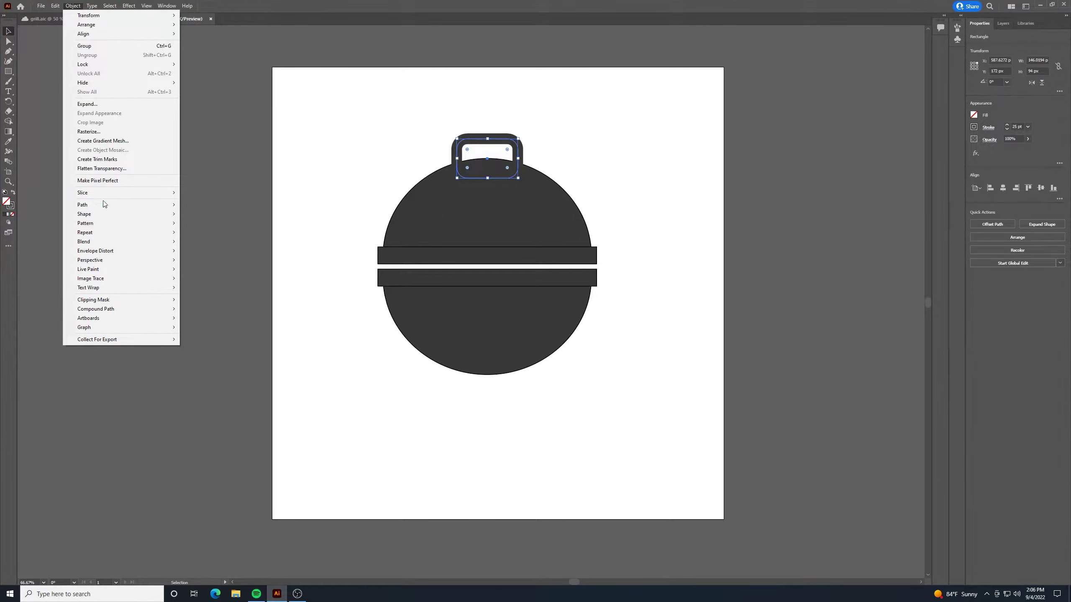
mouse_move(118, 205)
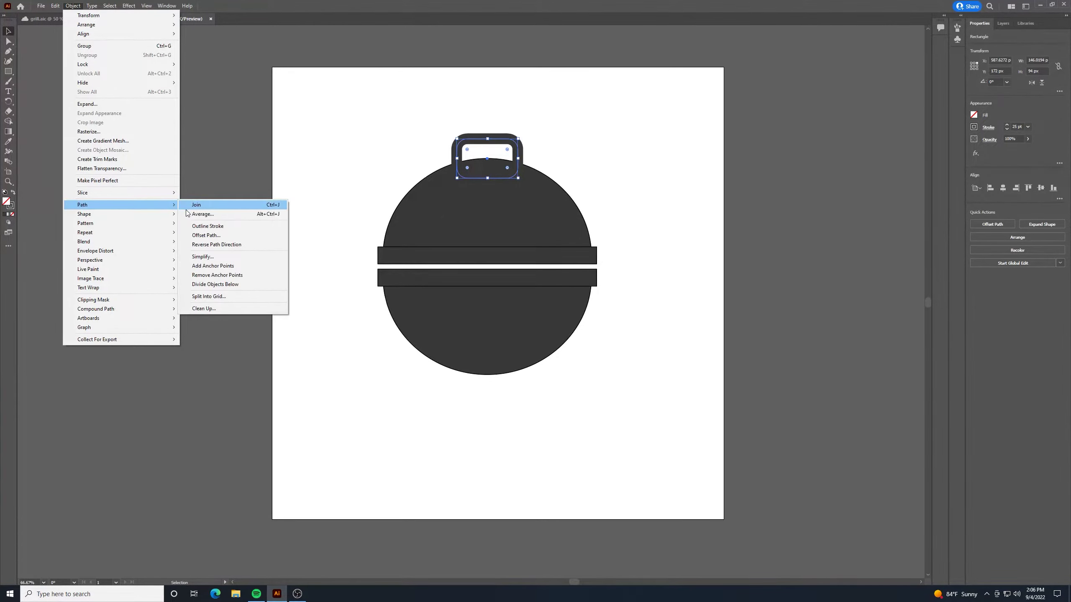
left_click(214, 229)
left_click(547, 143)
Scale the whole grill down and shift it slightly right and up
left_click_drag(632, 100, 350, 374)
left_click_drag(598, 375, 589, 315)
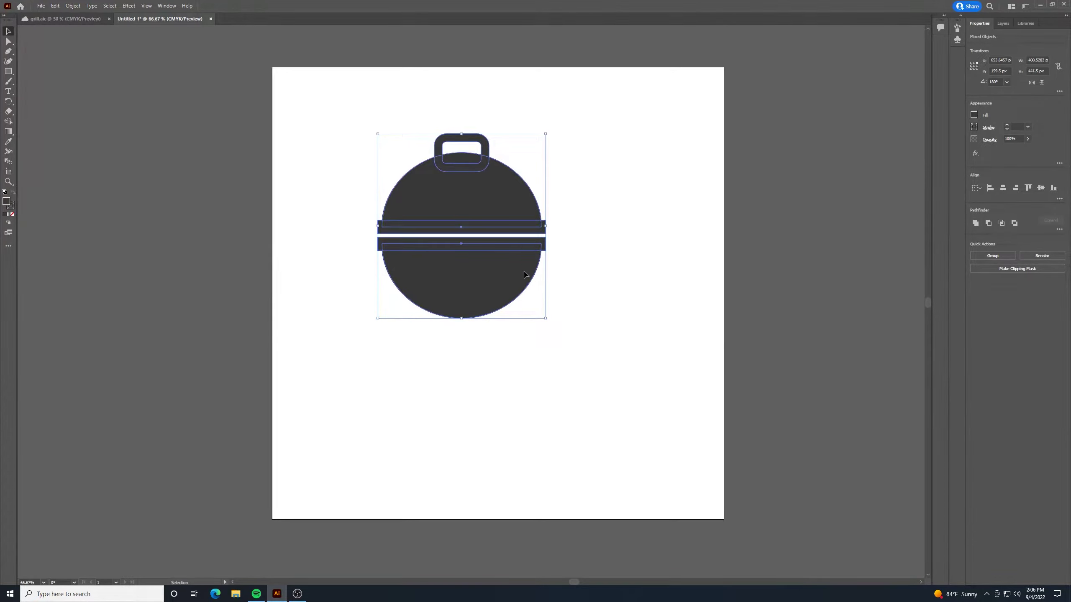
left_click_drag(527, 273, 562, 274)
Draw a tall thin dark bar left of the kettle and shorten it slightly
left_click(651, 294)
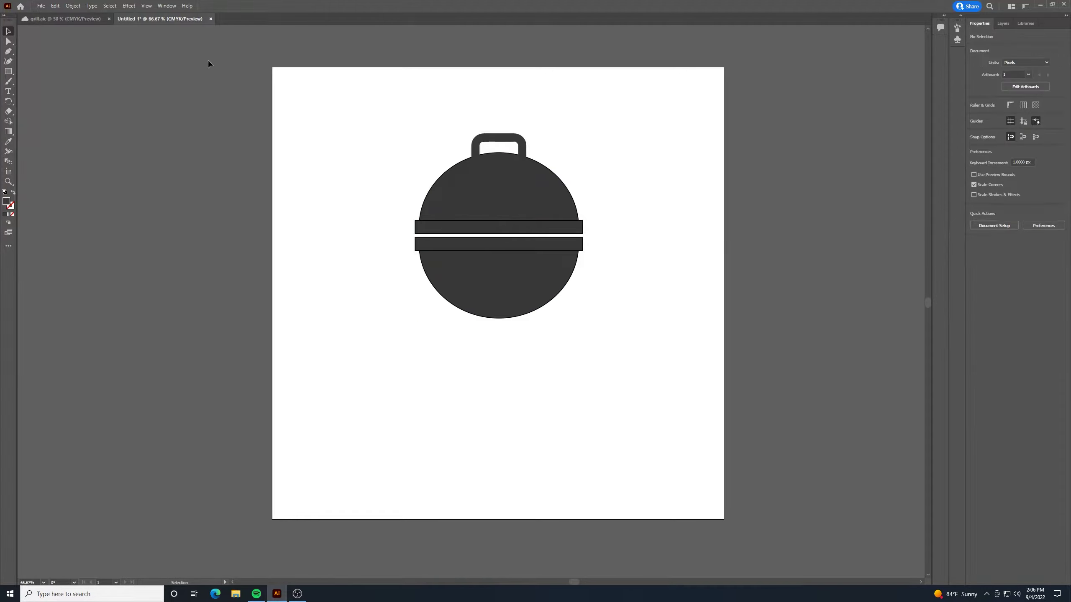
left_click(9, 71)
left_click(50, 71)
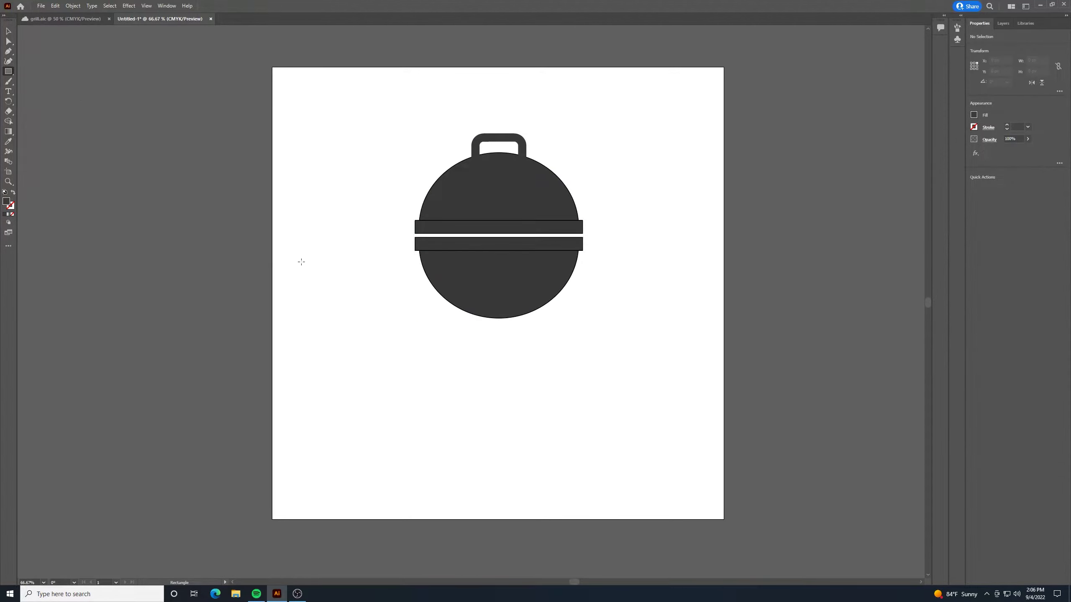
left_click_drag(322, 265, 333, 428)
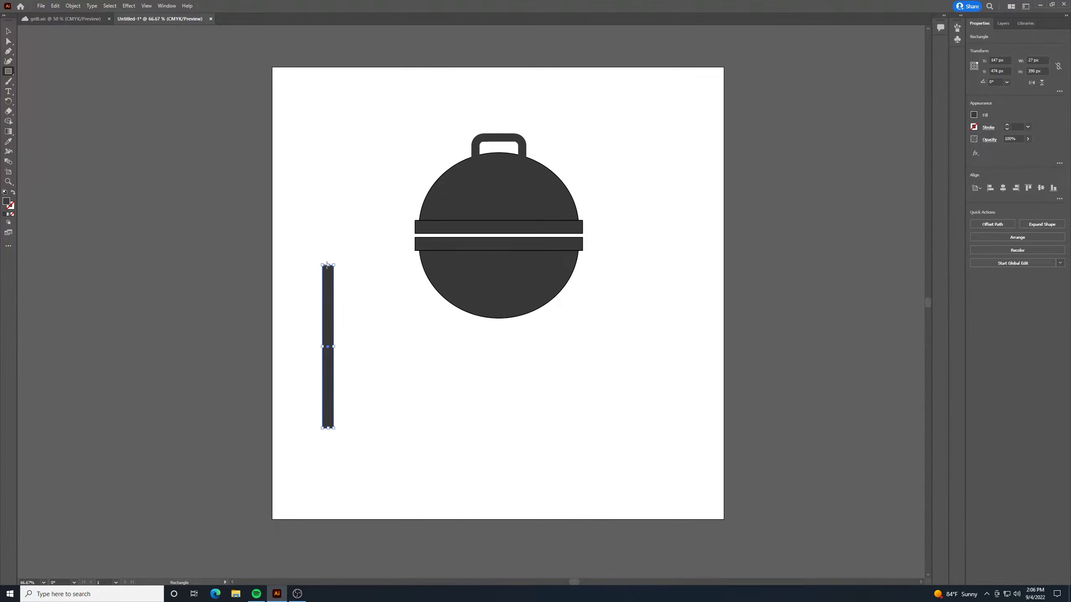
left_click_drag(329, 265, 324, 269)
Make two copies of the bar and rotate one 90° into a spare horizontal bar
left_click(6, 30)
left_click_drag(330, 333, 391, 328)
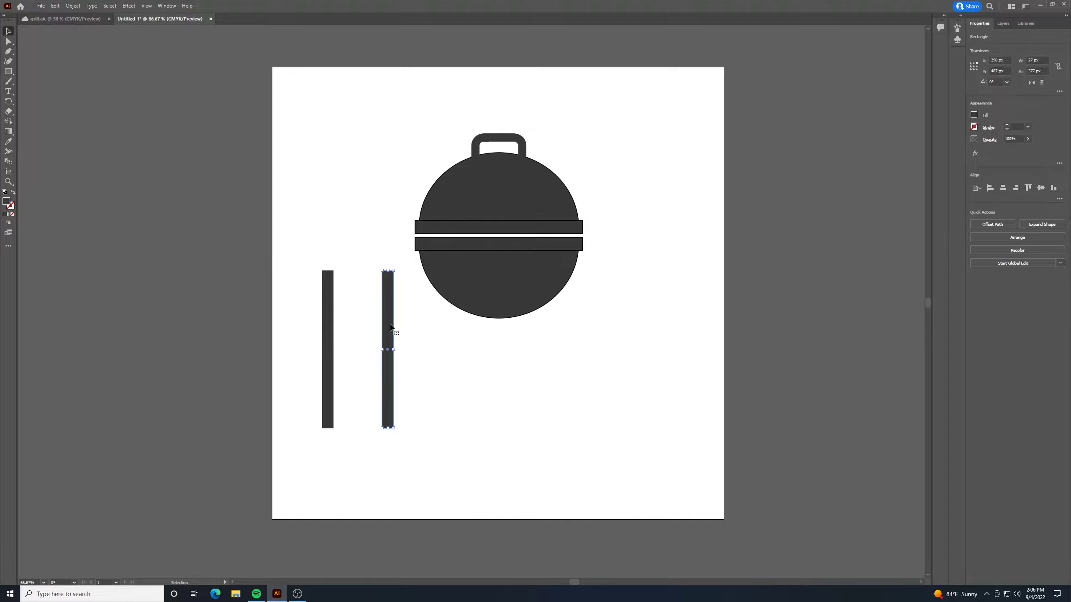
left_click_drag(391, 327, 633, 352)
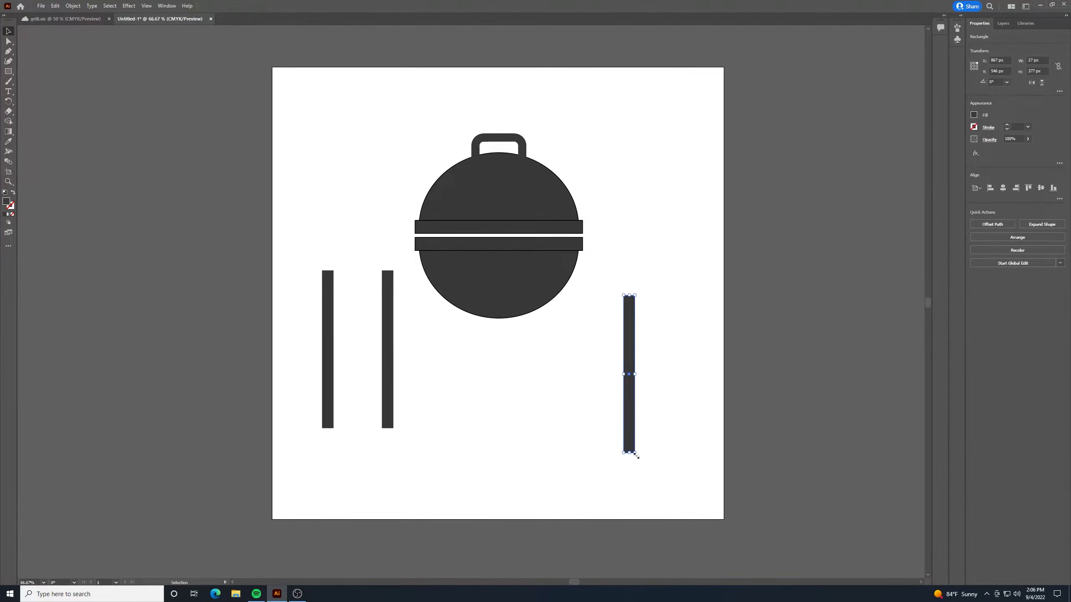
left_click_drag(636, 455, 666, 125)
left_click(515, 361)
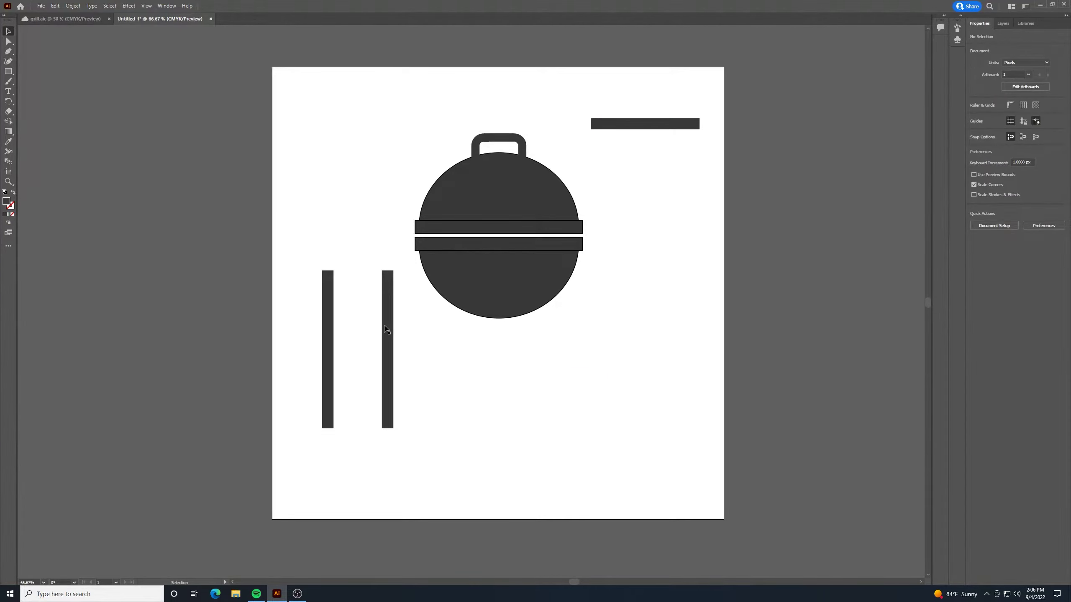
Move both vertical bars under the kettle as its two legs
left_click(392, 325)
left_click_drag(389, 332, 549, 326)
mouse_move(328, 391)
left_mouse_down()
mouse_move(484, 388)
mouse_move(466, 382)
left_mouse_up()
mouse_move(594, 445)
left_mouse_down()
mouse_move(433, 406)
mouse_move(436, 365)
left_mouse_up()
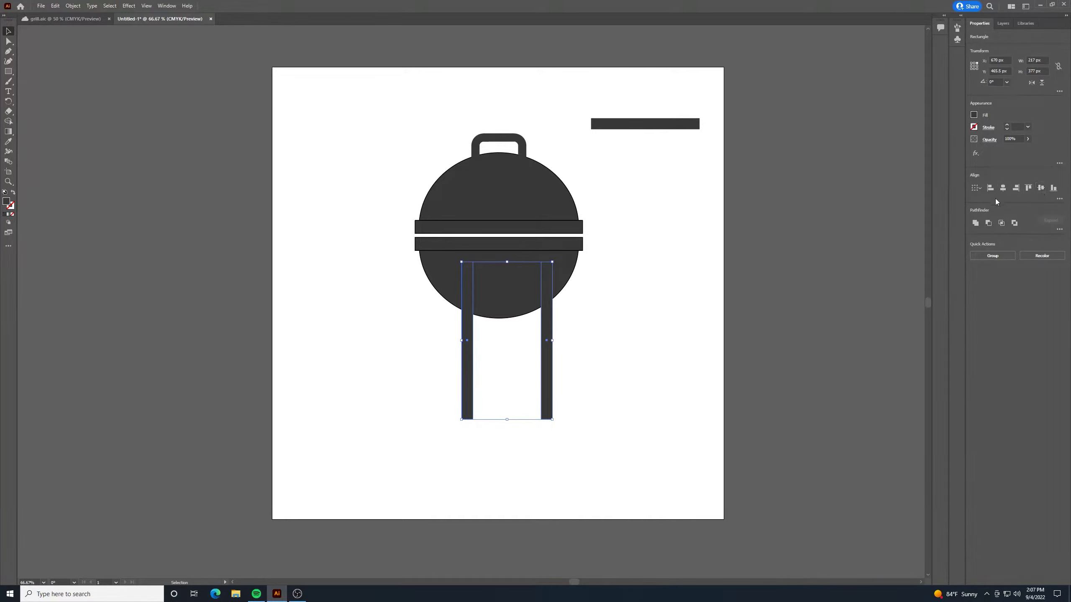
Roughly tilt the right and left legs outward by hand
left_click(672, 318)
left_click(548, 374)
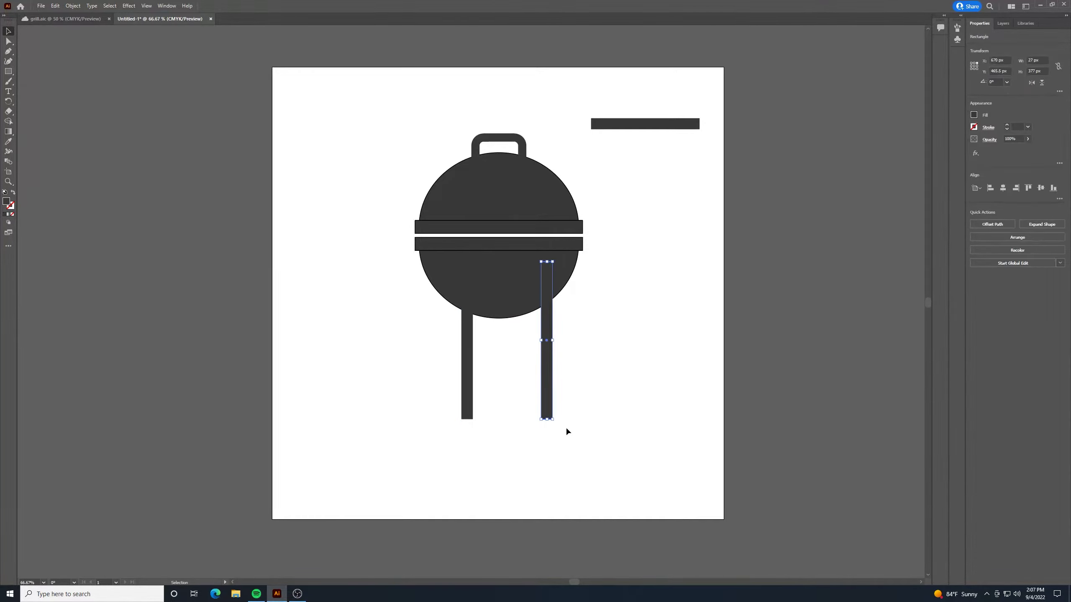
left_click_drag(556, 423, 572, 423)
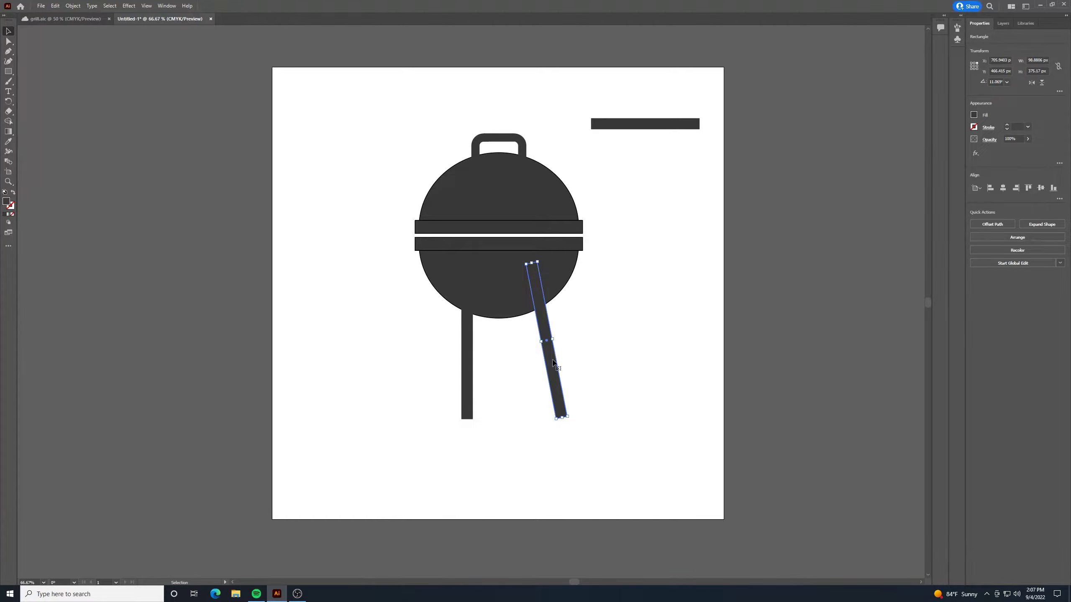
left_click(504, 387)
left_click(472, 412)
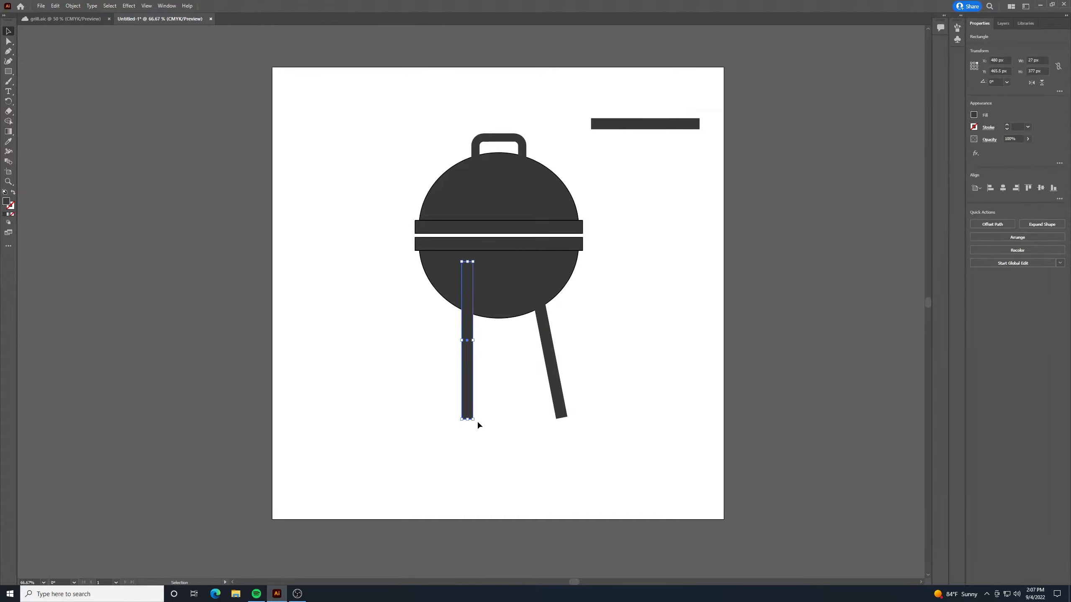
left_click_drag(476, 417, 457, 427)
left_click(516, 448)
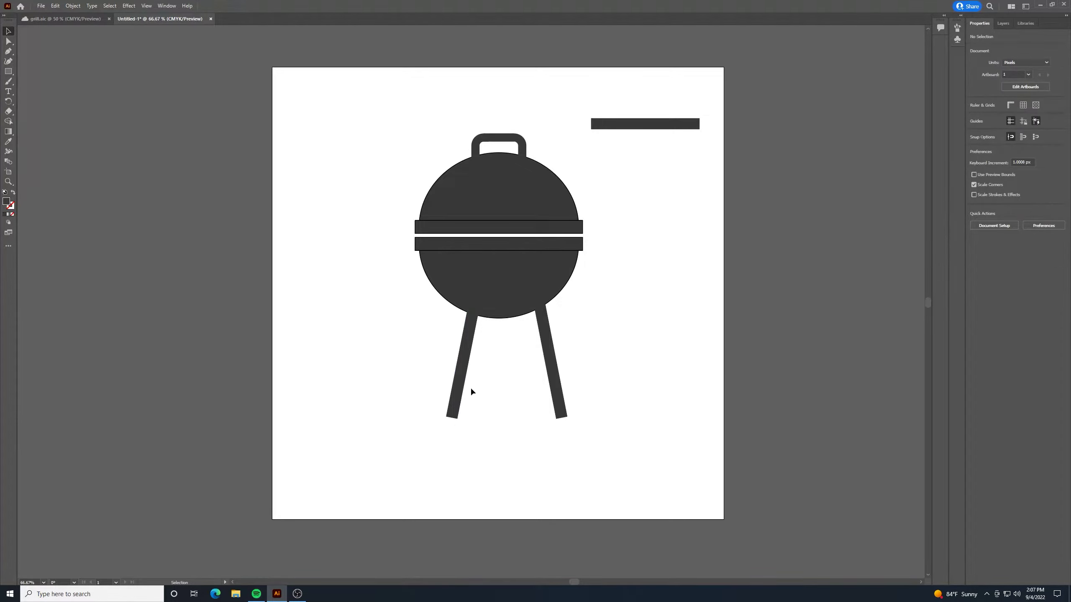
Set the right leg's rotation to 12° and the left leg's to -9°
left_click(462, 397)
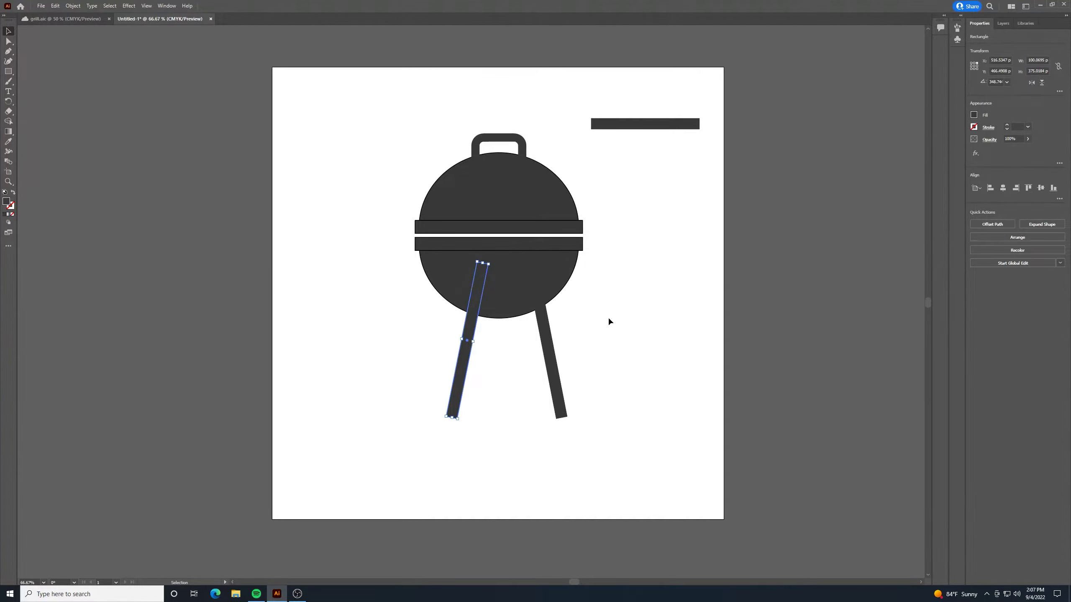
left_click(554, 371)
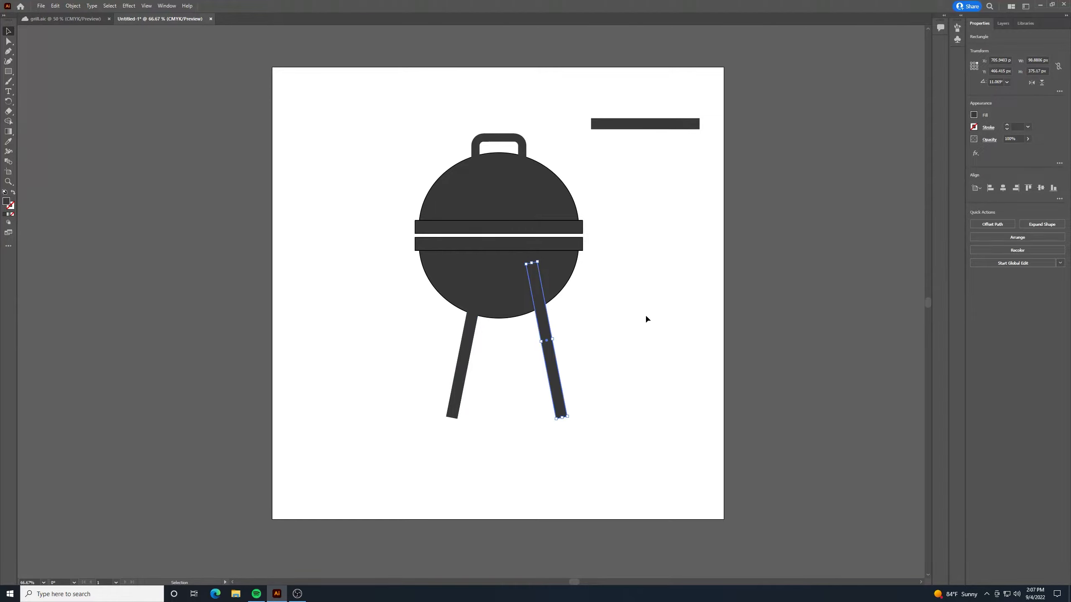
left_click(993, 82)
type("12")
key("Return")
left_click(469, 362)
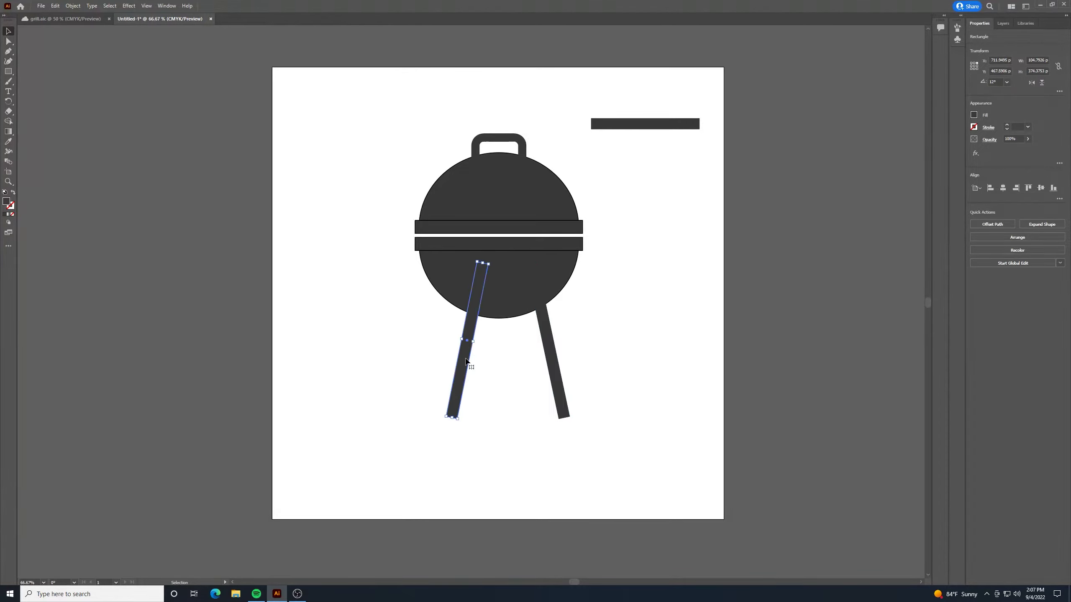
left_click(991, 83)
double_click(991, 83)
type("-9")
key("Return")
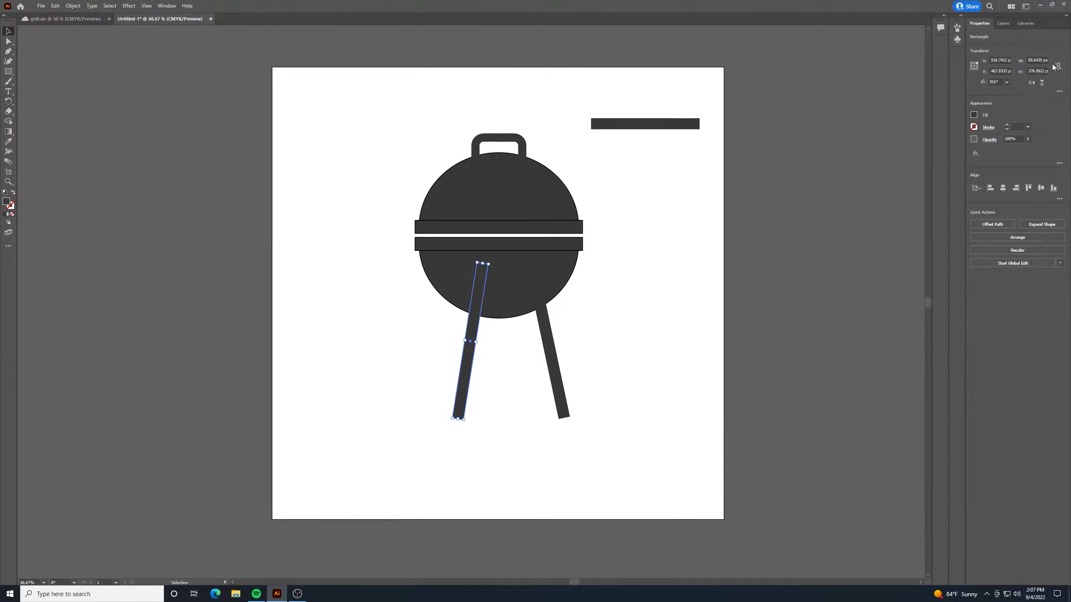
Nudge the left leg left and vertically align both legs
left_click(684, 315)
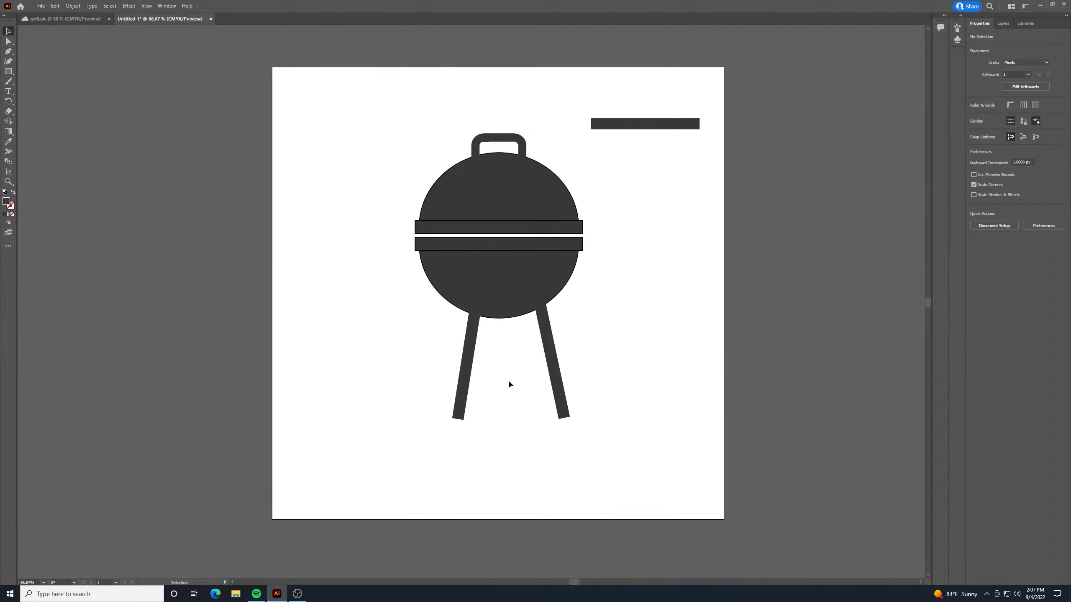
left_click(472, 374)
key("shift+Left")
key("shift+Left")
key("shift+Left")
key("shift+Left")
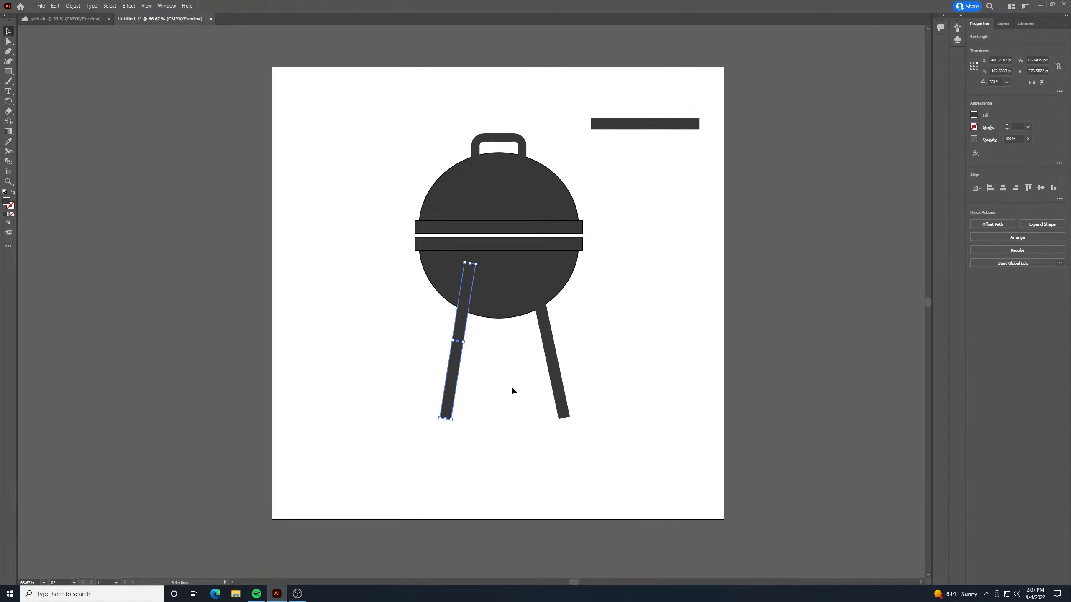
left_click(510, 402)
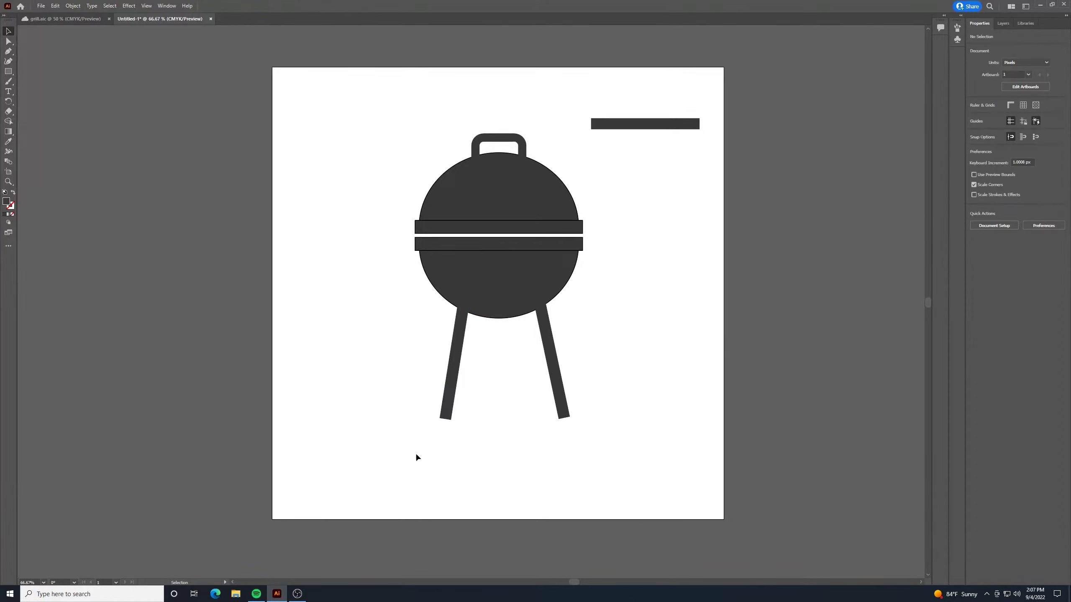
left_click(456, 384)
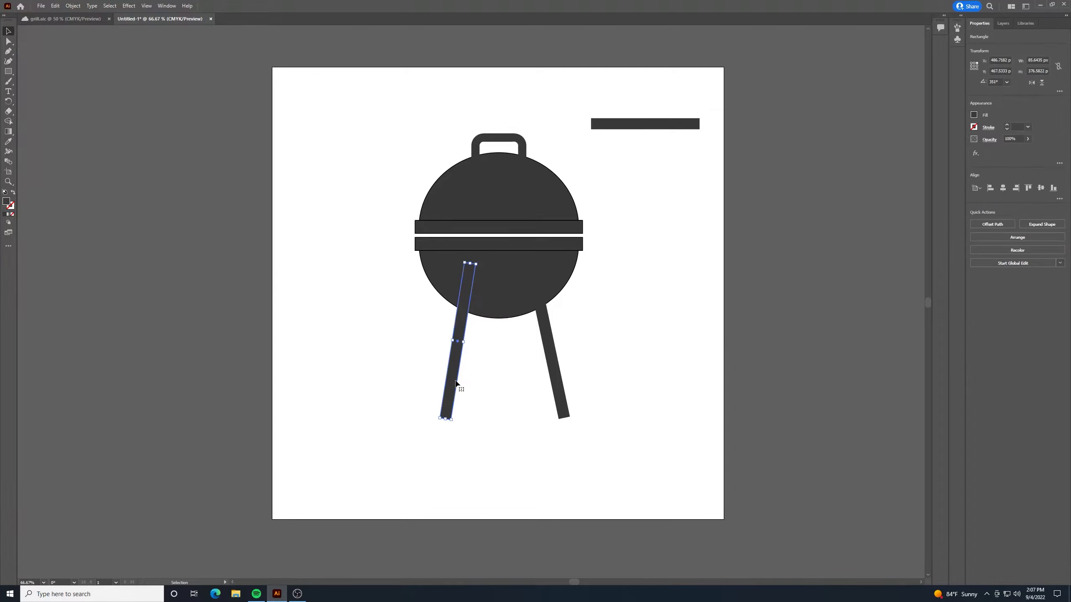
left_click_drag(574, 462, 383, 387)
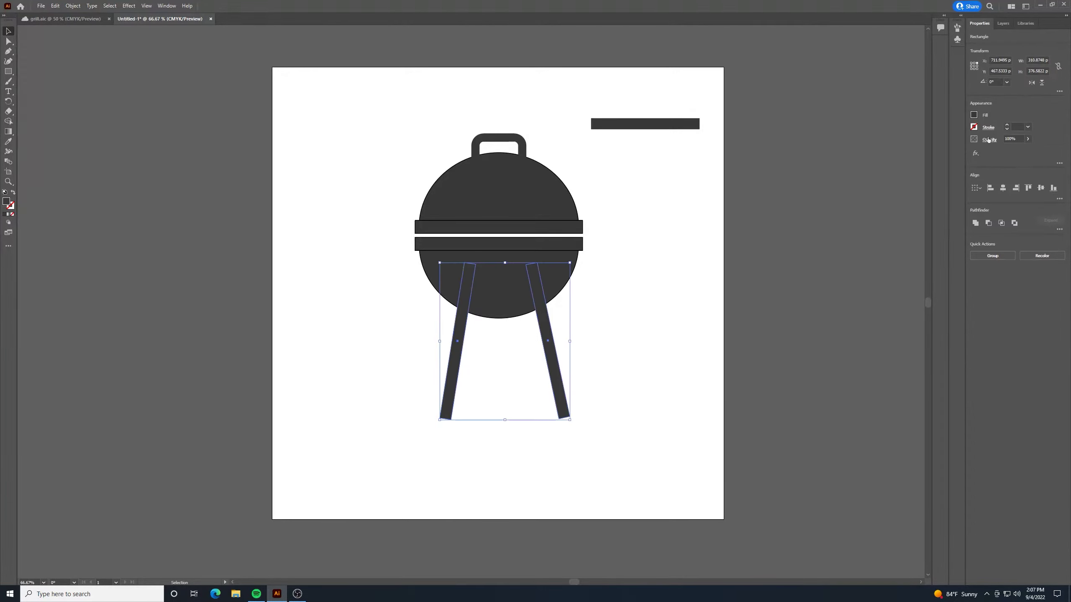
left_click(1037, 188)
Lower the right leg slightly and place the spare horizontal bar between the legs as a crossbar
left_click(699, 318)
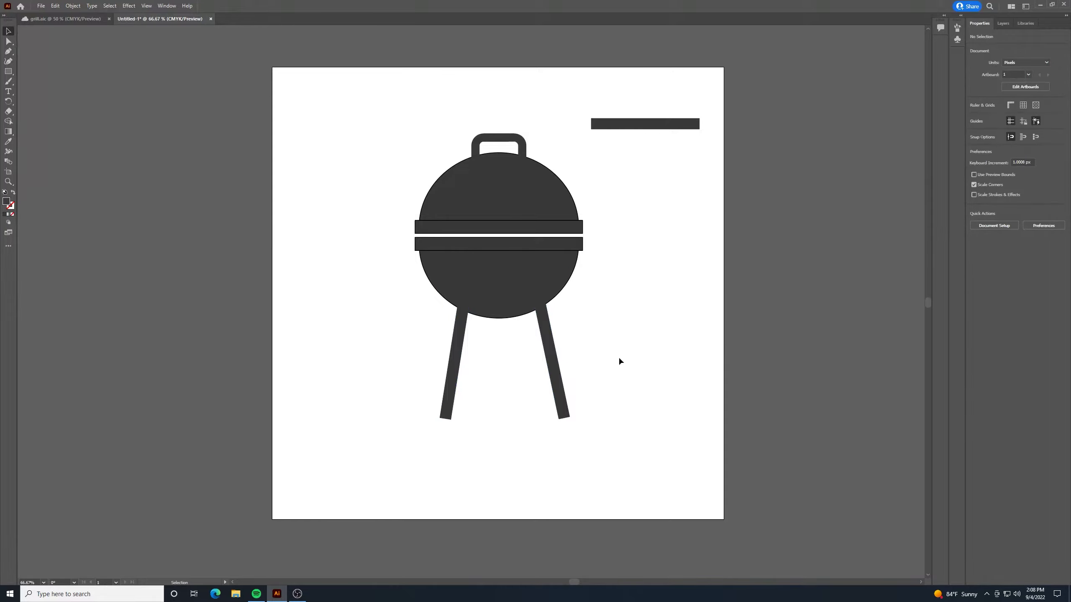
left_click(562, 411)
left_click_drag(561, 410, 561, 411)
left_click(638, 376)
left_click_drag(690, 126, 556, 367)
left_click(617, 343)
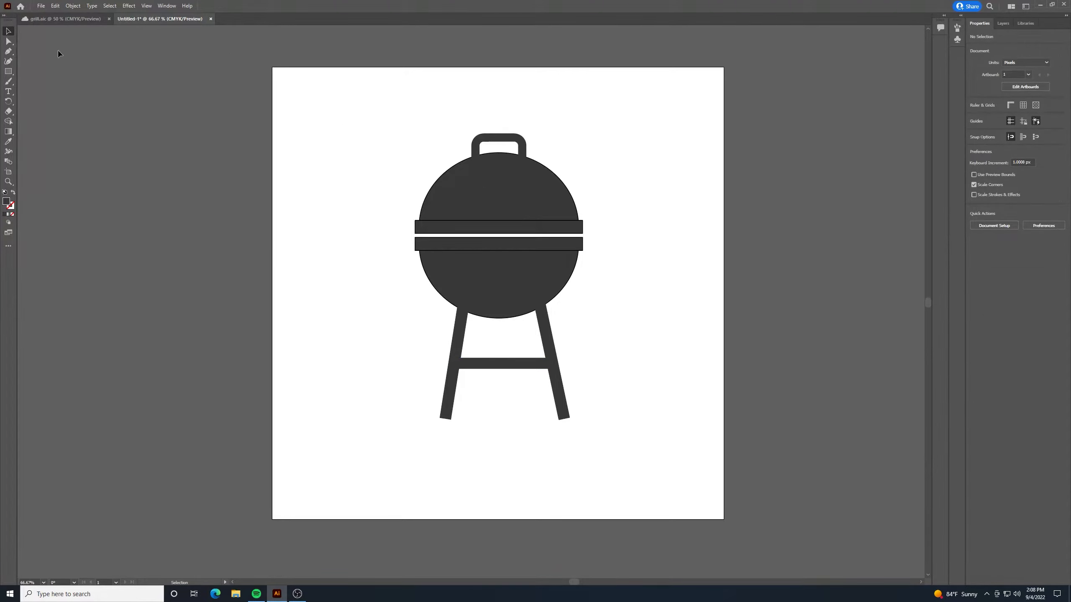
Draw a circle left of the grill and fill it black
left_click(8, 71)
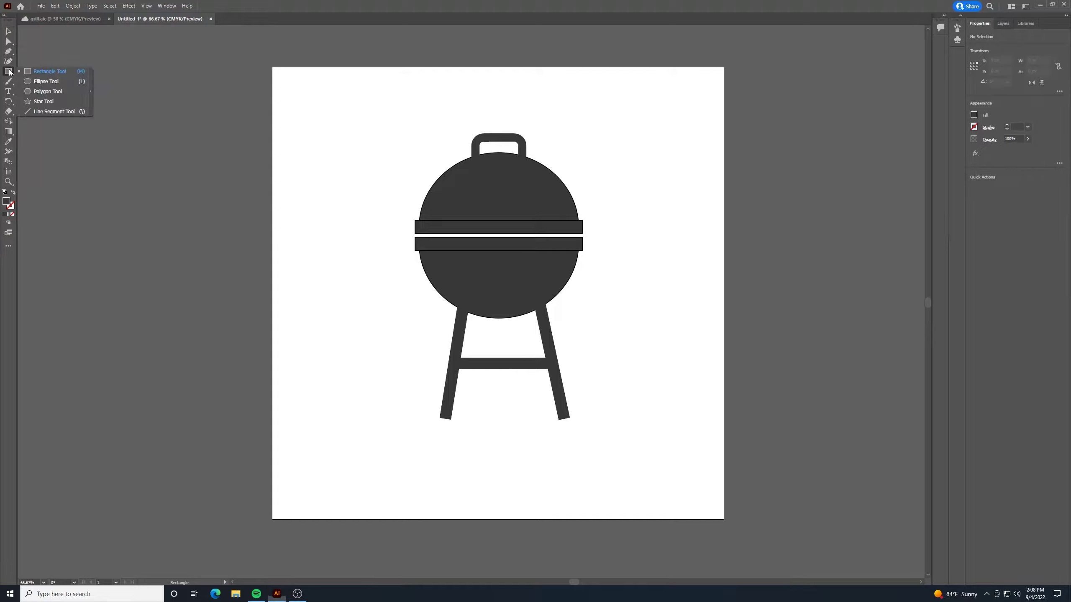
left_click(37, 82)
left_click_drag(299, 188, 353, 240)
left_click(974, 115)
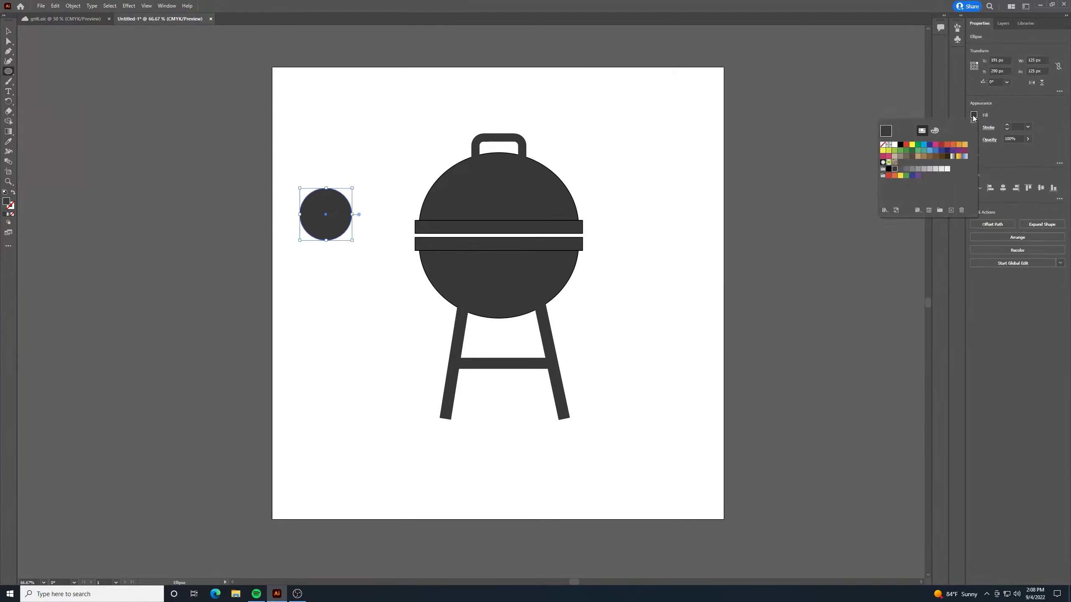
left_click(900, 144)
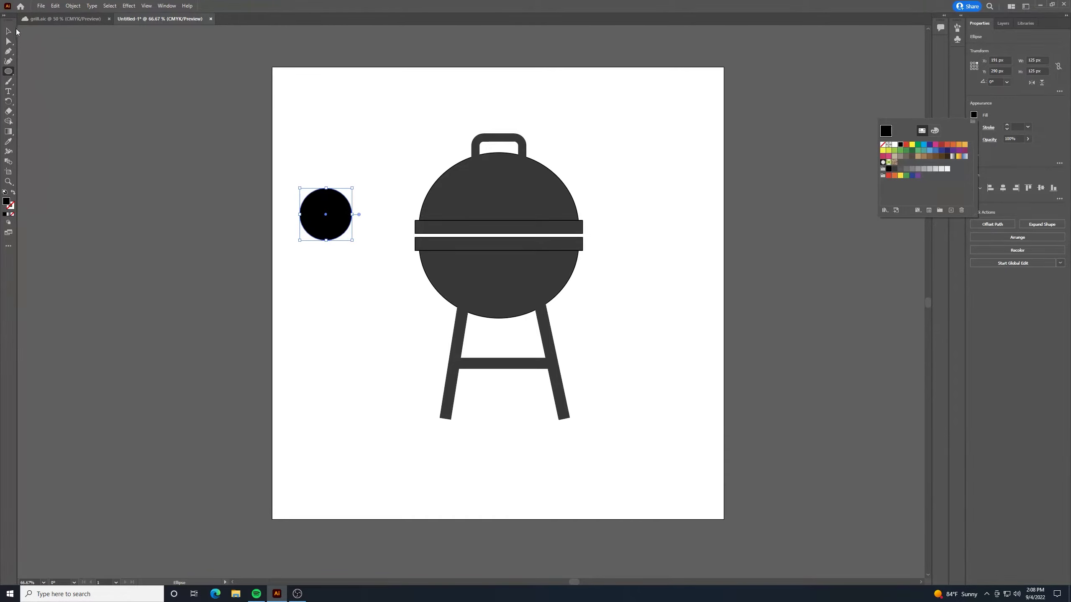
key("Escape")
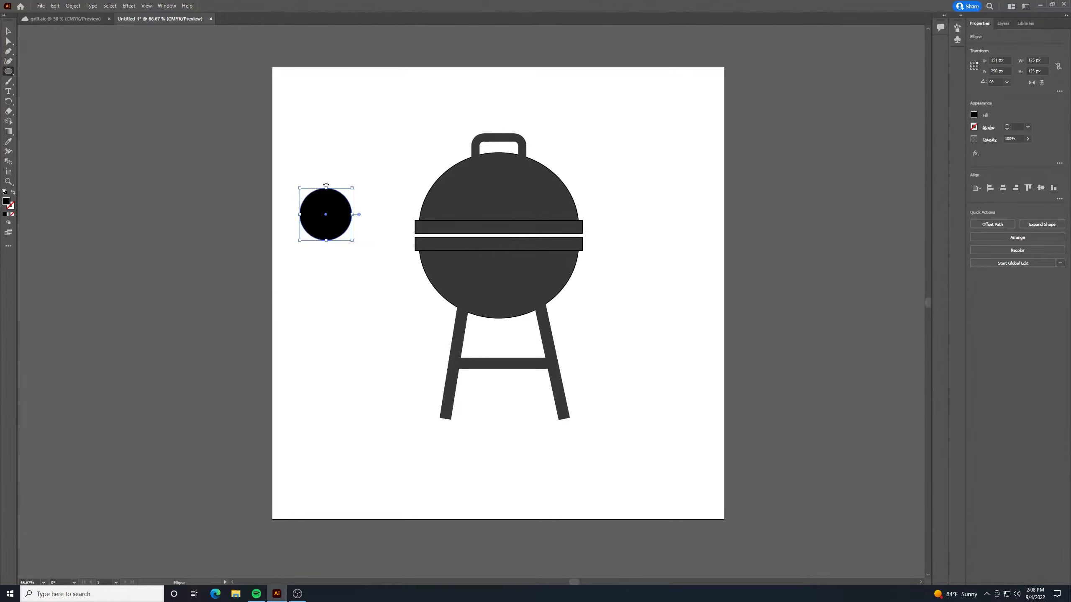
Draw a smaller white-filled circle over the black circle
left_click_drag(315, 183, 336, 204)
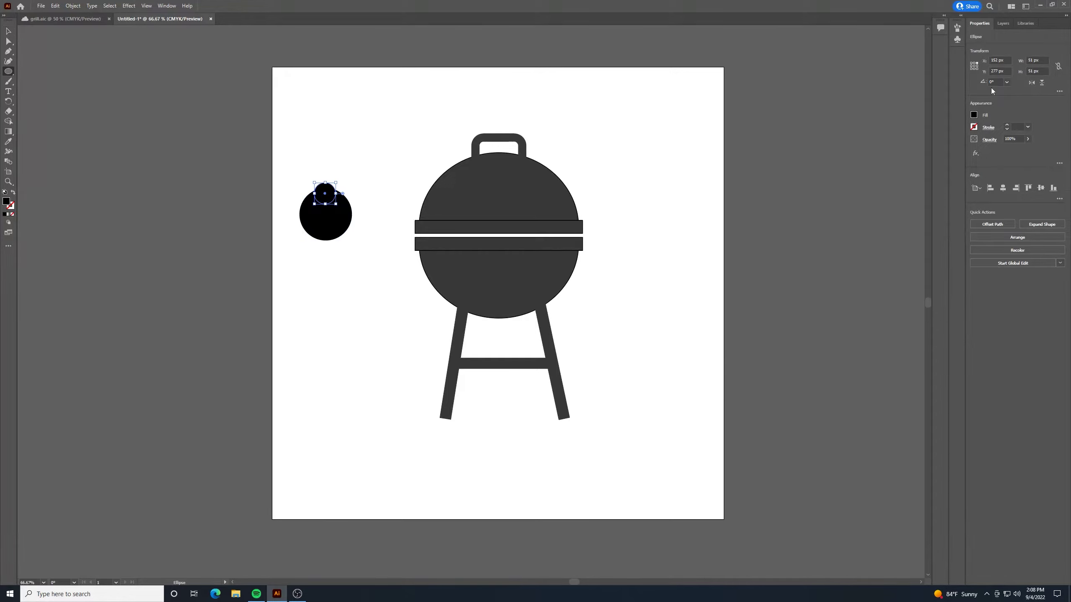
left_click(973, 115)
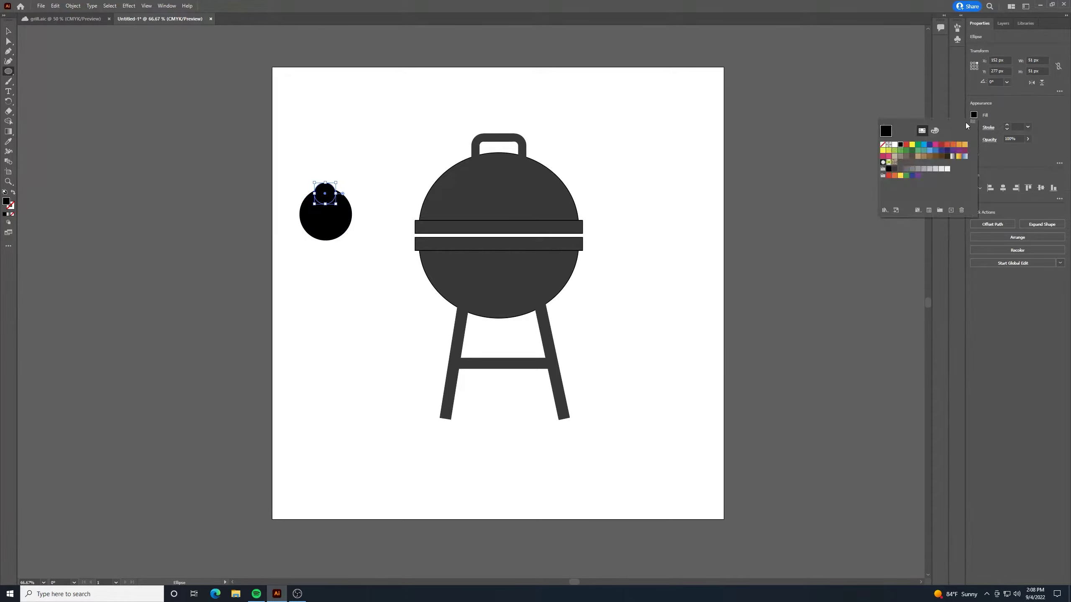
left_click(948, 169)
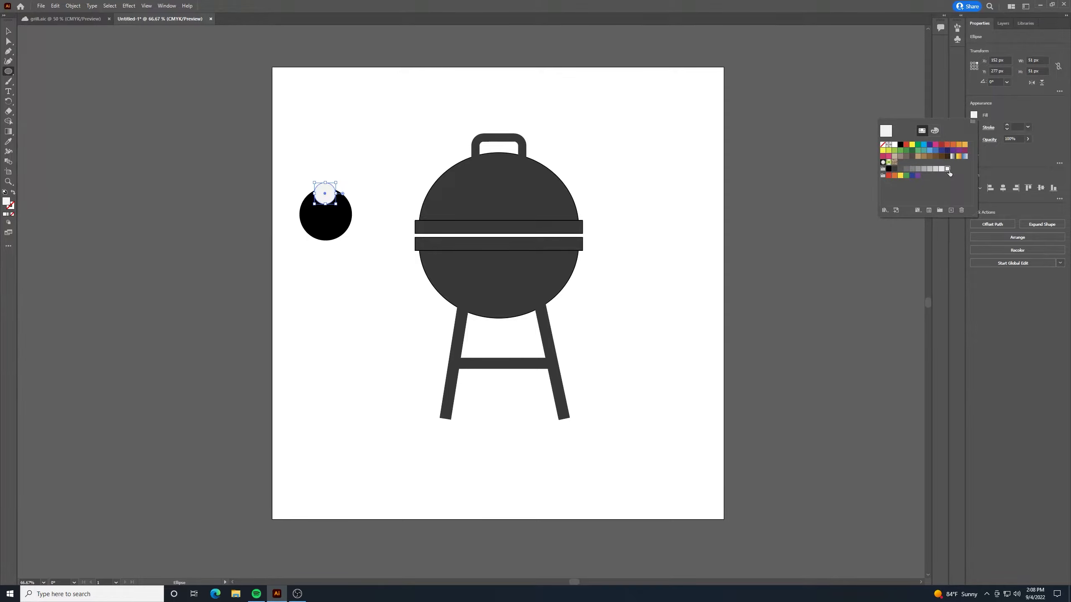
left_click(26, 35)
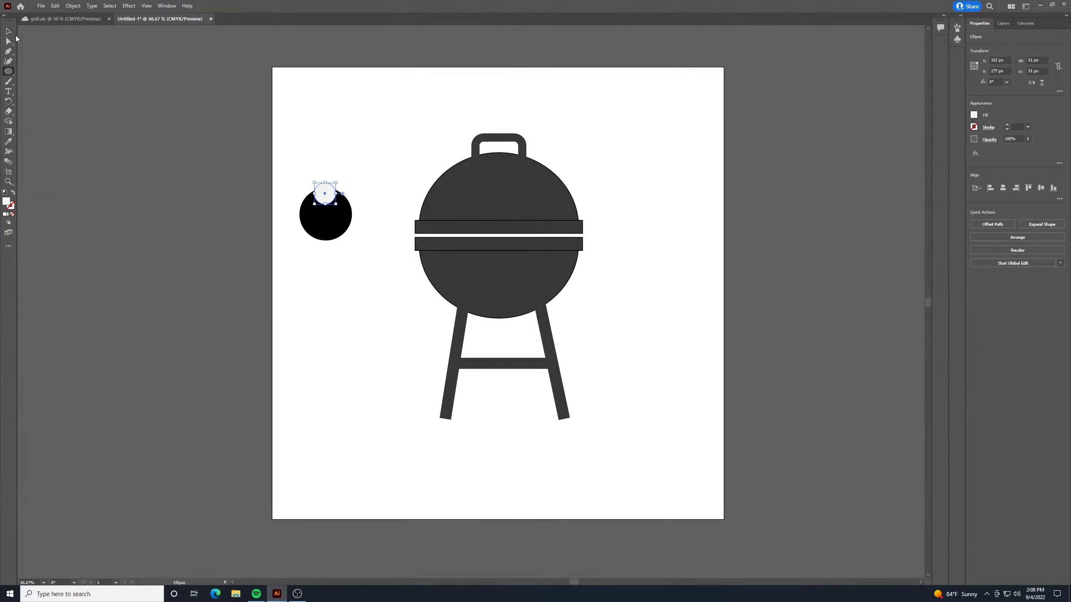
Center the two circles horizontally and vertically to form a ring
left_click(8, 31)
left_click(294, 140)
left_click_drag(340, 137, 306, 250)
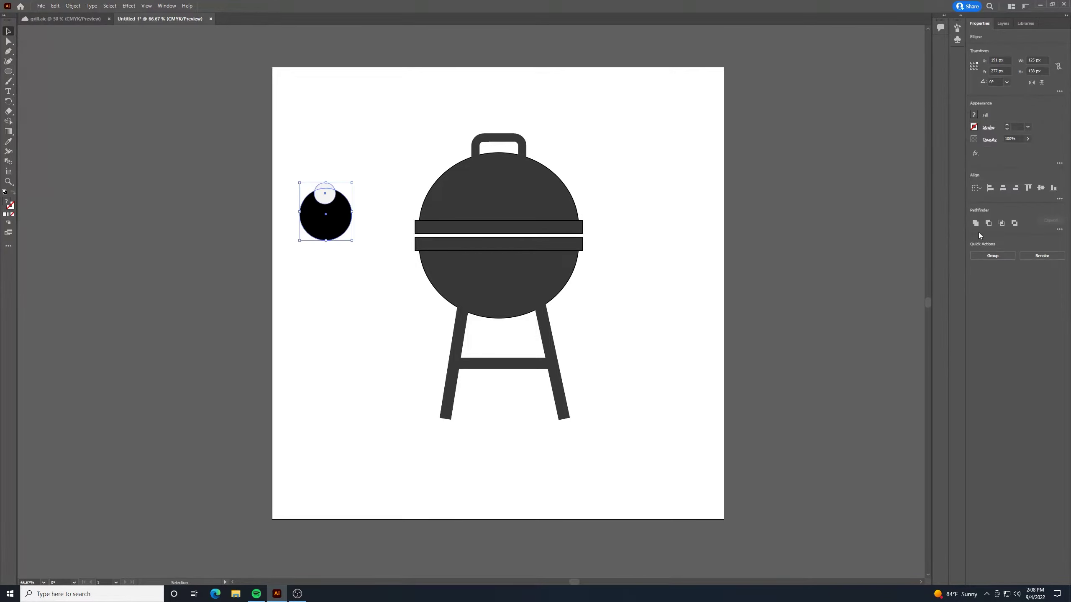
left_click(1006, 192)
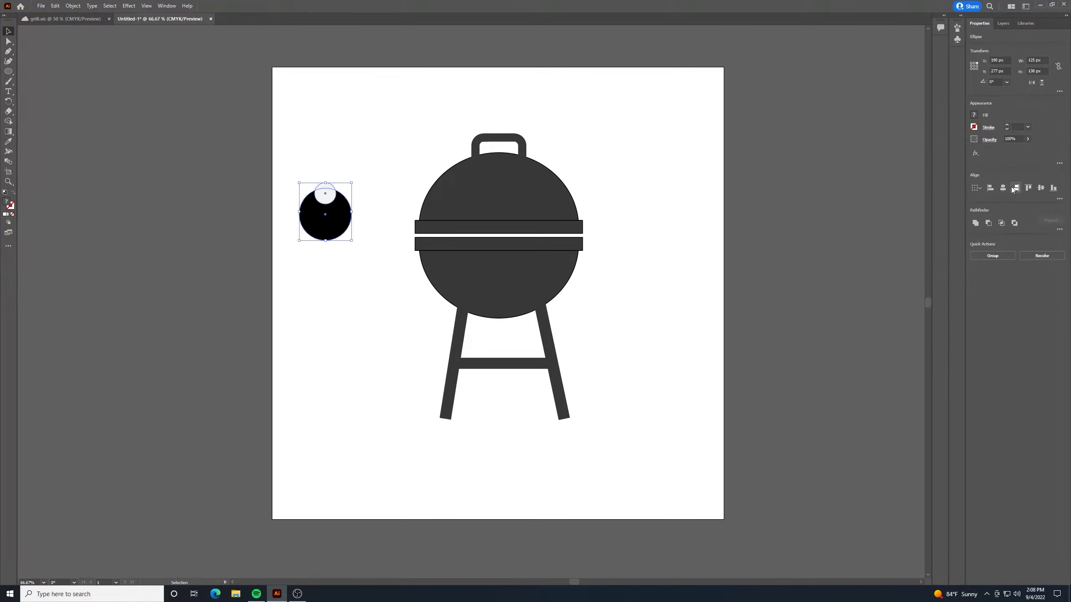
left_click(1039, 189)
Shrink the ring to wheel size and place it at the left leg's foot
left_click_drag(365, 126, 277, 250)
left_click_drag(352, 179, 346, 185)
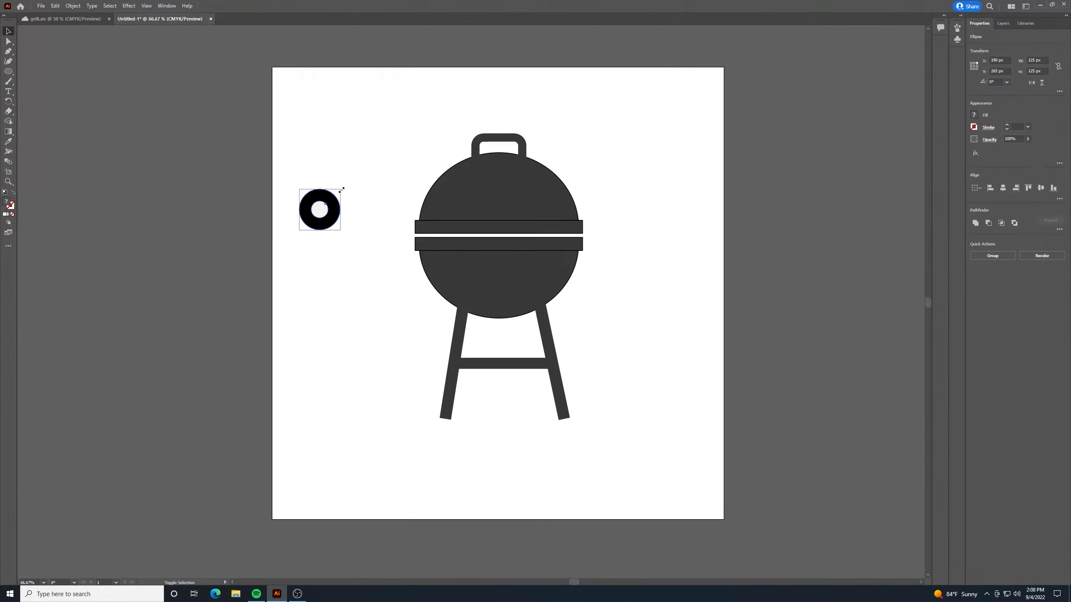
left_click_drag(325, 209, 450, 405)
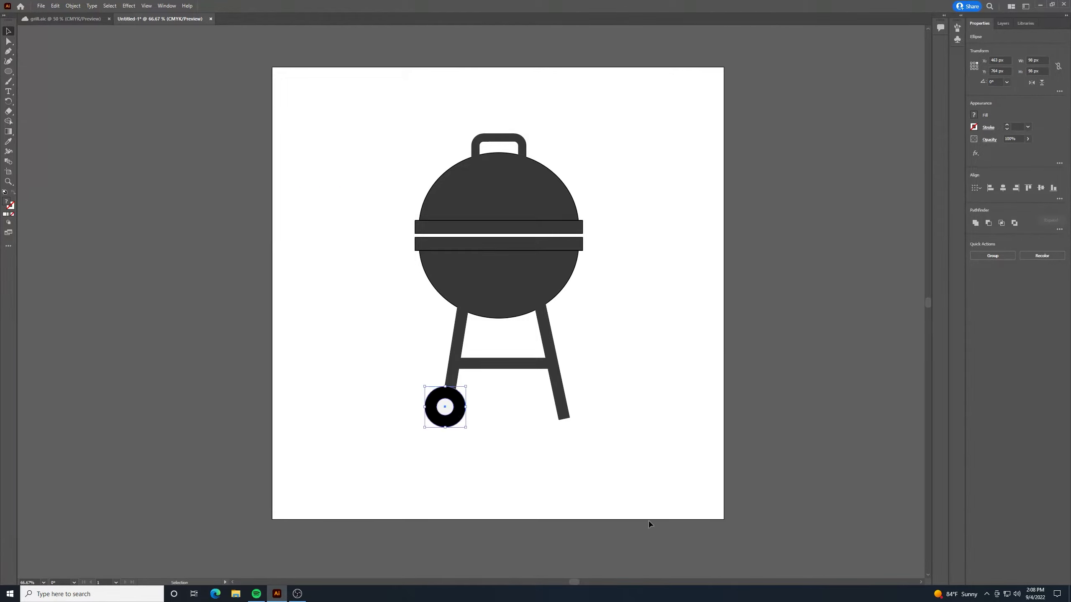
key("Up")
key("Up")
key("Right")
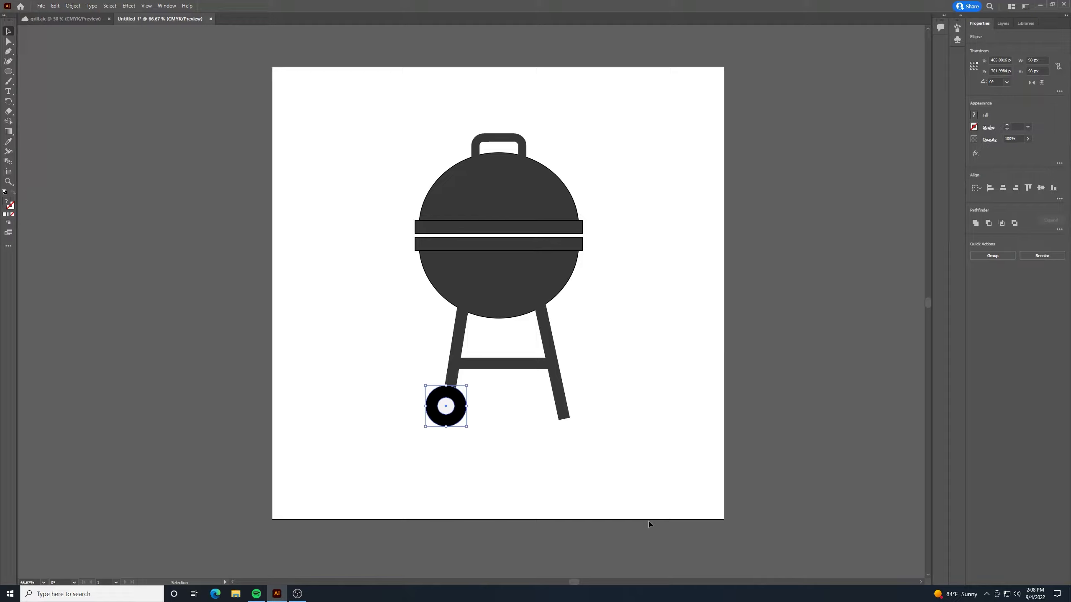
left_click(591, 481)
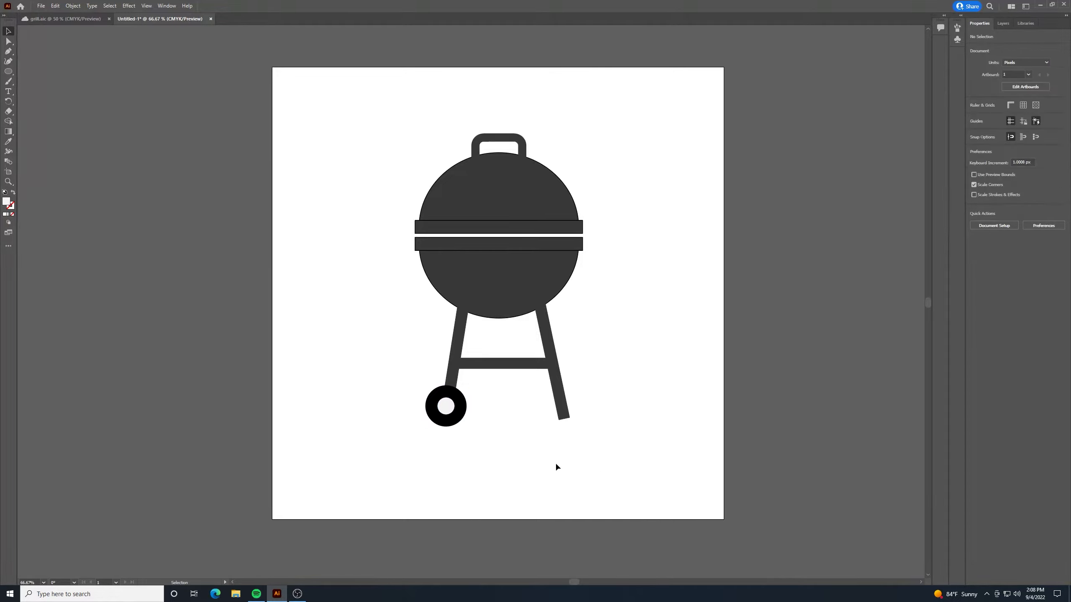
Group the wheel's inner white circle and black ring together
left_click(444, 407)
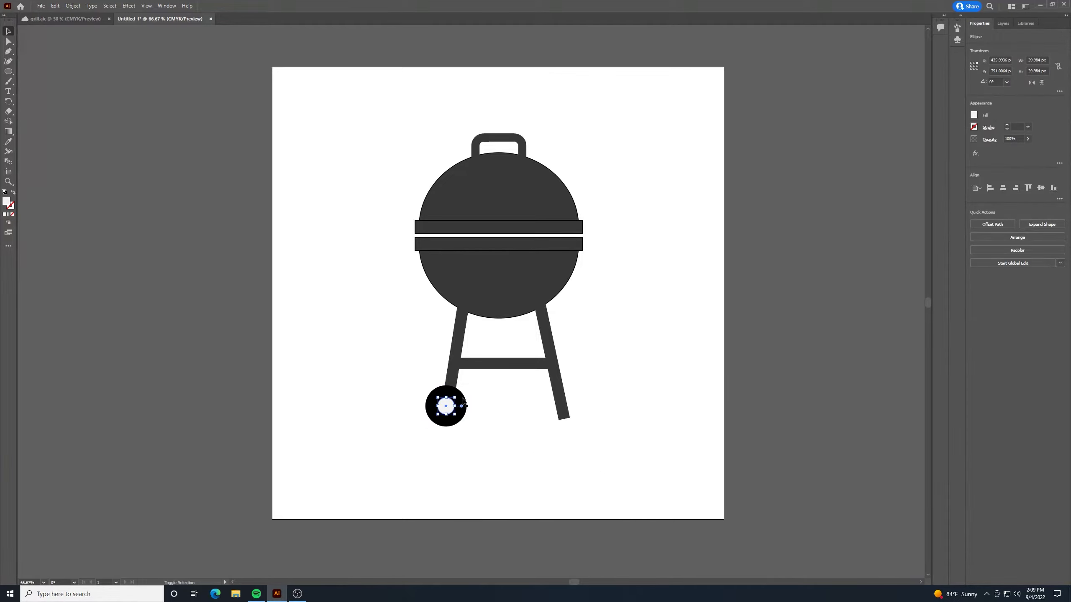
left_click(465, 400, "shift")
right_click(464, 420)
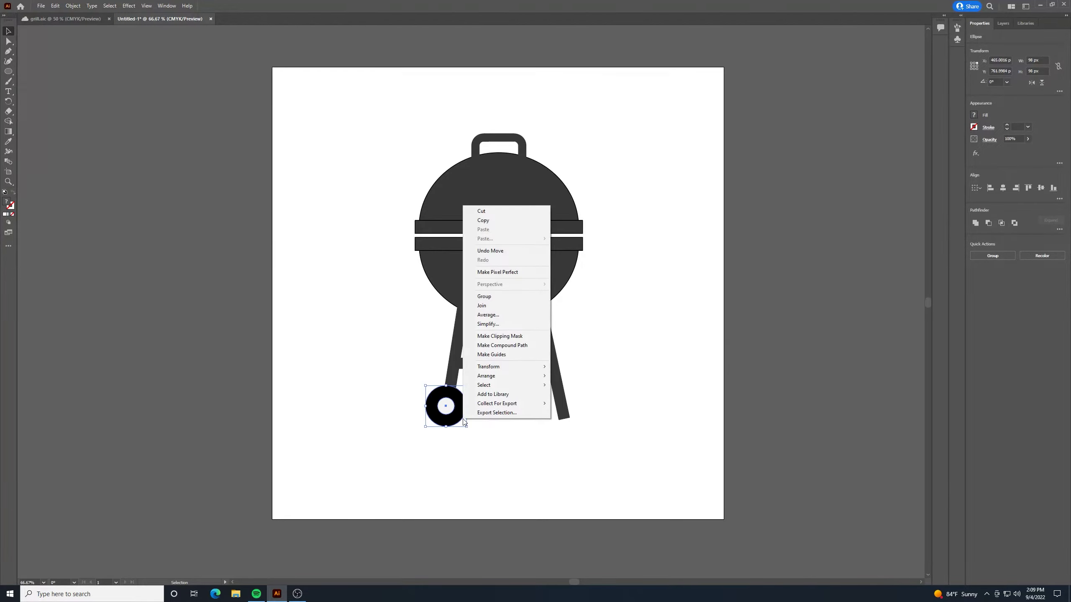
left_click(484, 297)
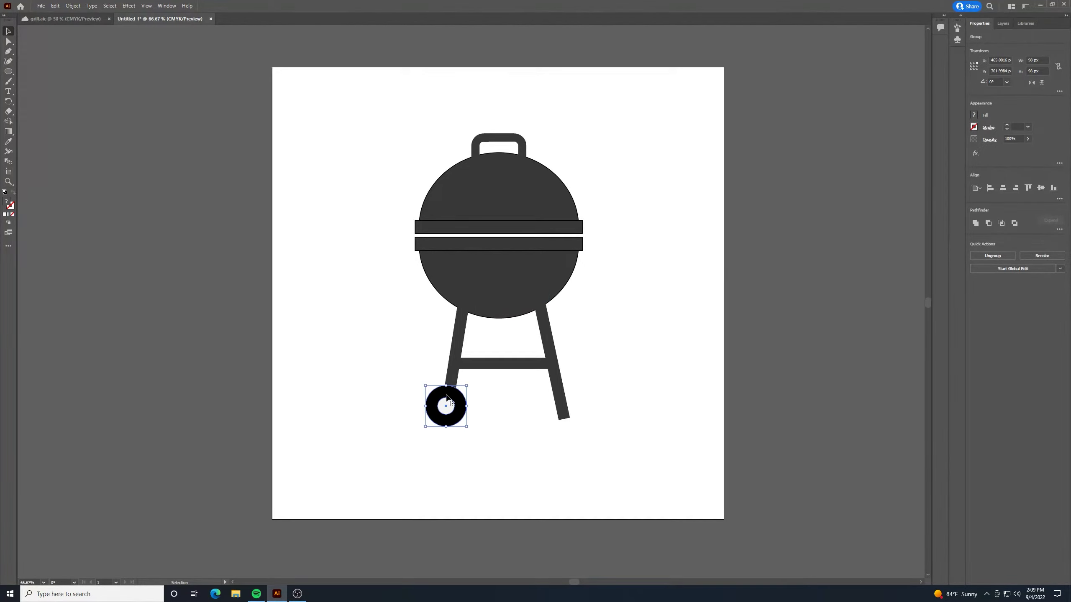
Nudge the wheel group slightly right and up
left_click(506, 446)
left_click(466, 408)
key("Right")
key("Up")
key("Right")
left_click(503, 413)
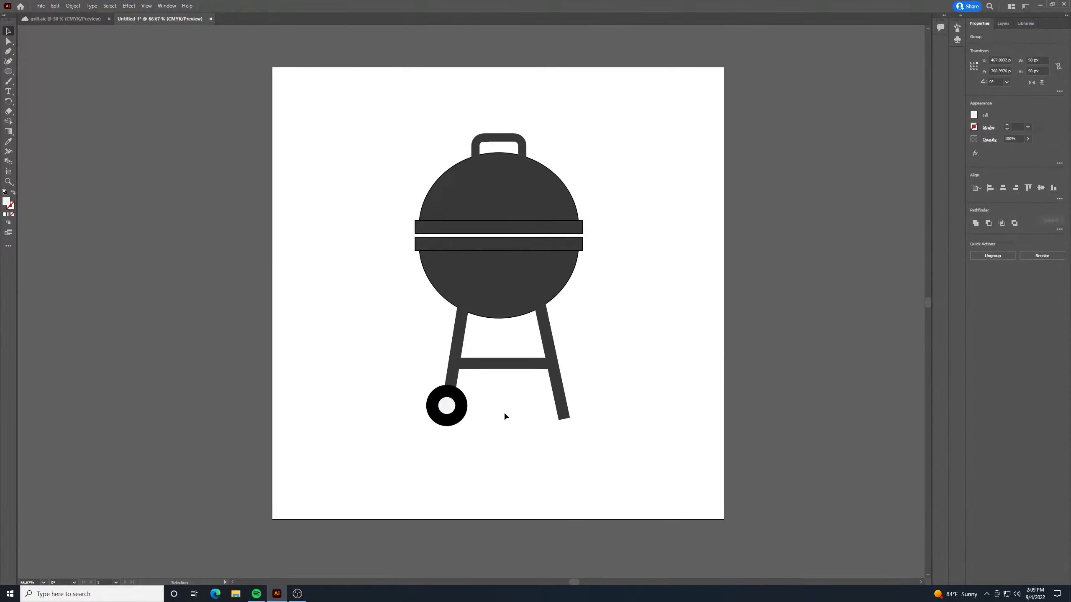
Unite the crossbar and both legs into one stand shape with Pathfinder
left_click(511, 367)
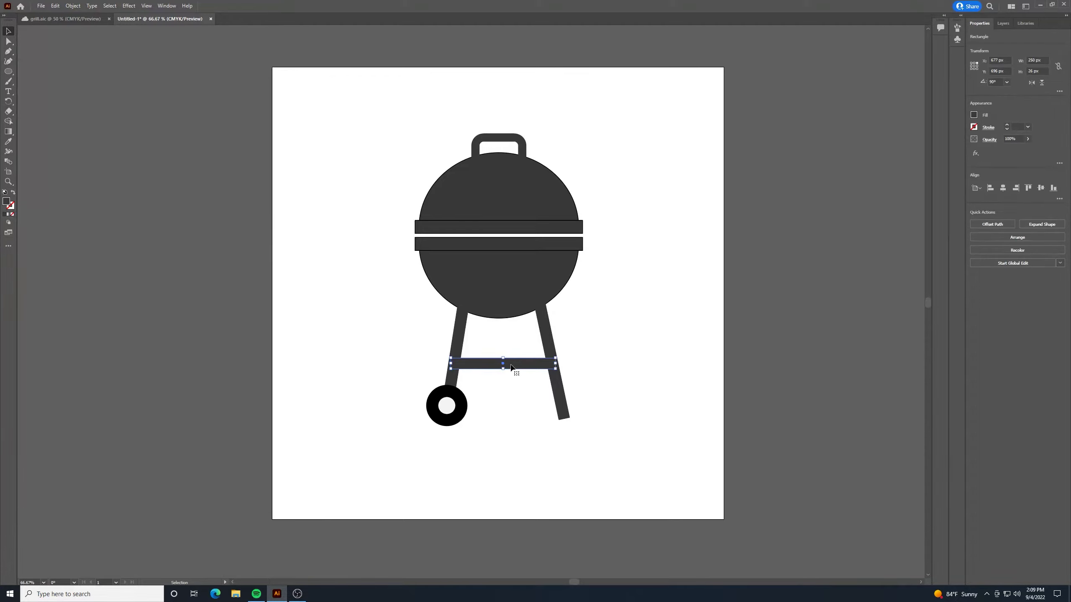
left_click(546, 337, "shift")
left_click(459, 340, "shift")
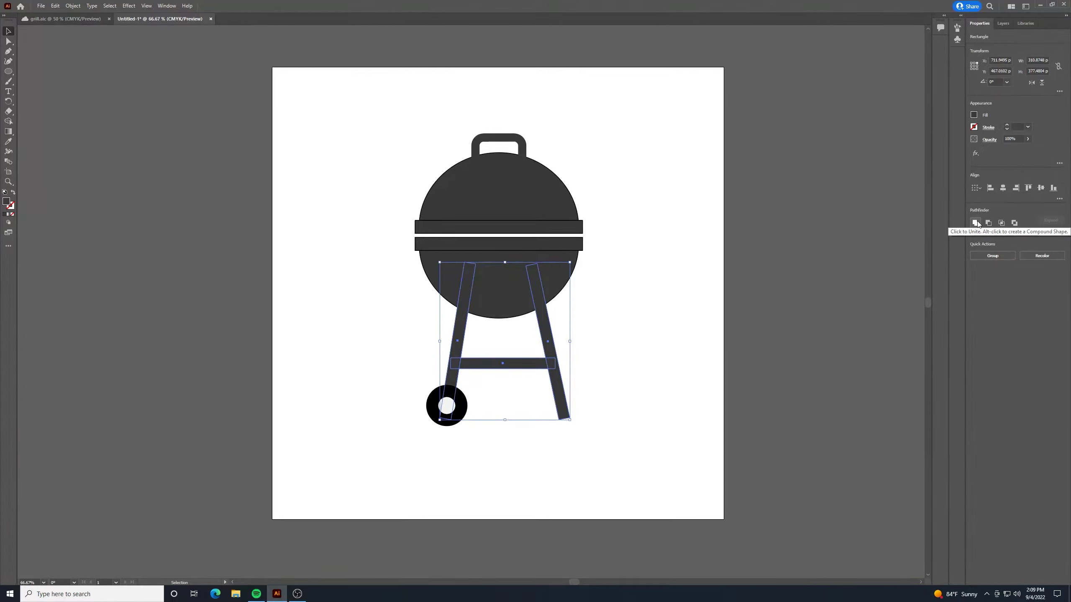
left_click(977, 222)
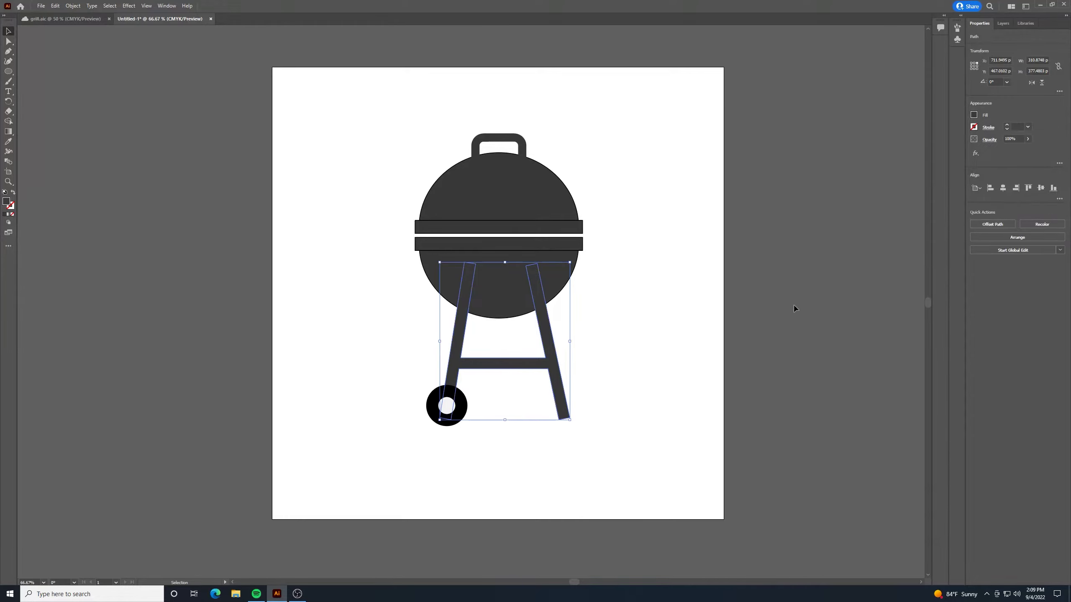
Unite the handle, top dome and upper rim band into one lid shape
left_click(654, 358)
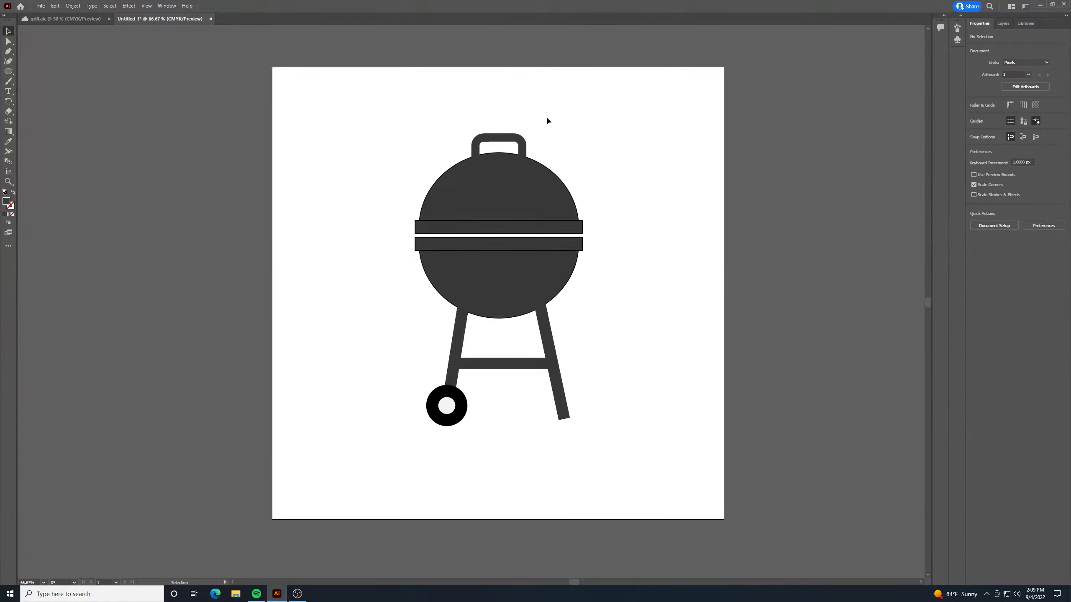
left_click(522, 144)
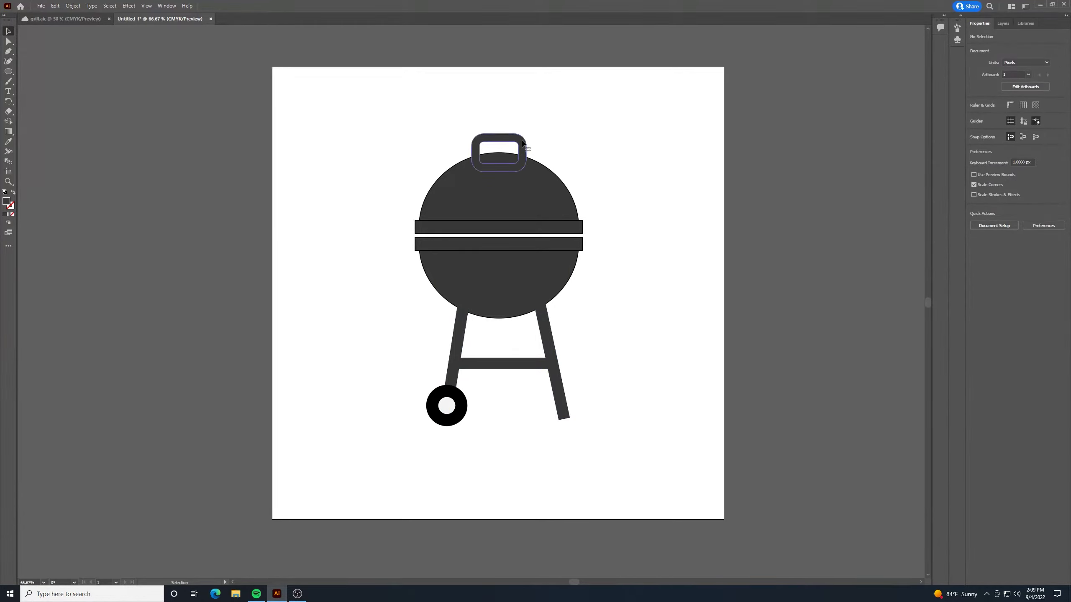
left_click(551, 204, "shift")
left_click(563, 221, "shift")
left_click(975, 223)
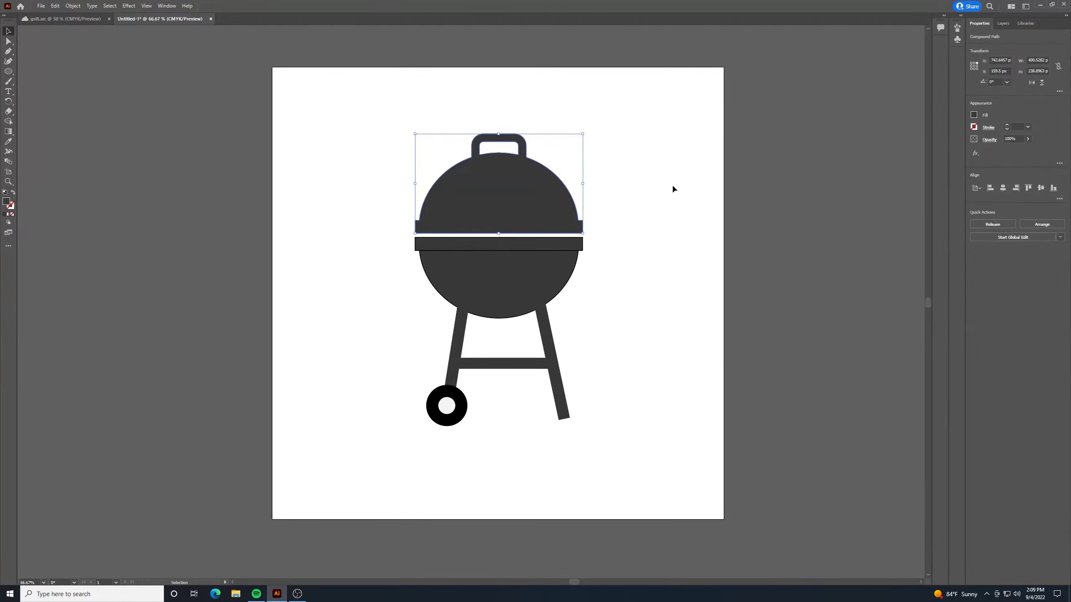
Merge the lower rim band and the bowl into a single base shape
left_click(666, 160)
left_click(512, 244, "shift")
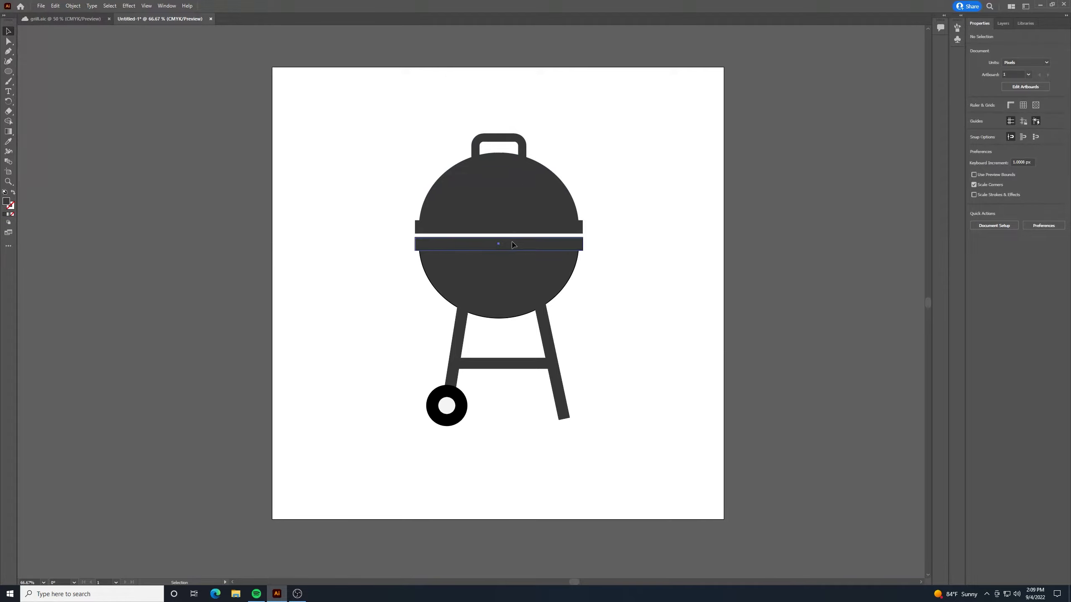
left_click(524, 277, "shift")
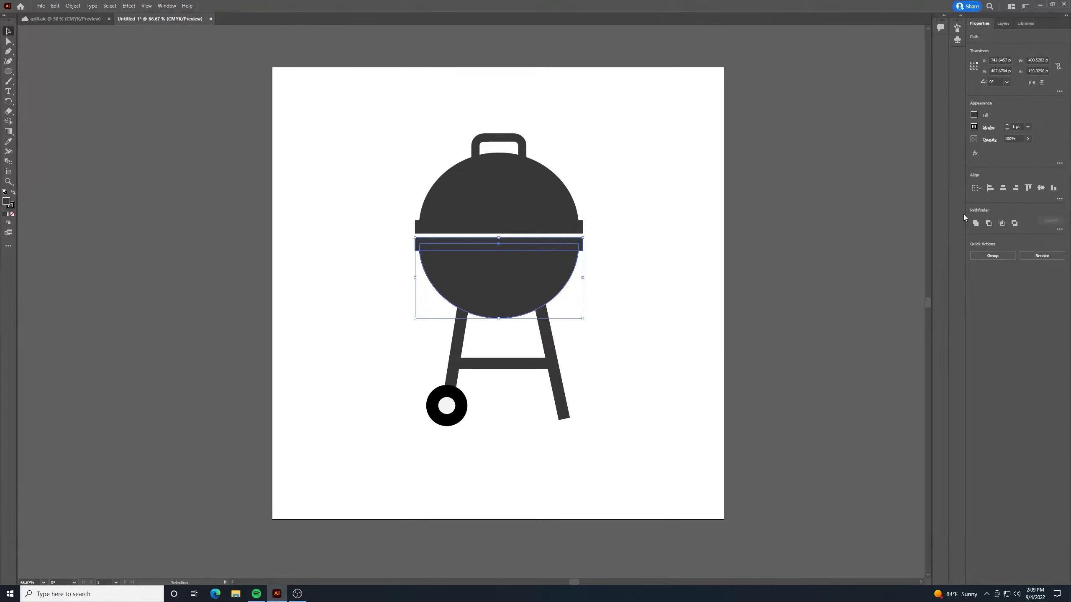
left_click(975, 222)
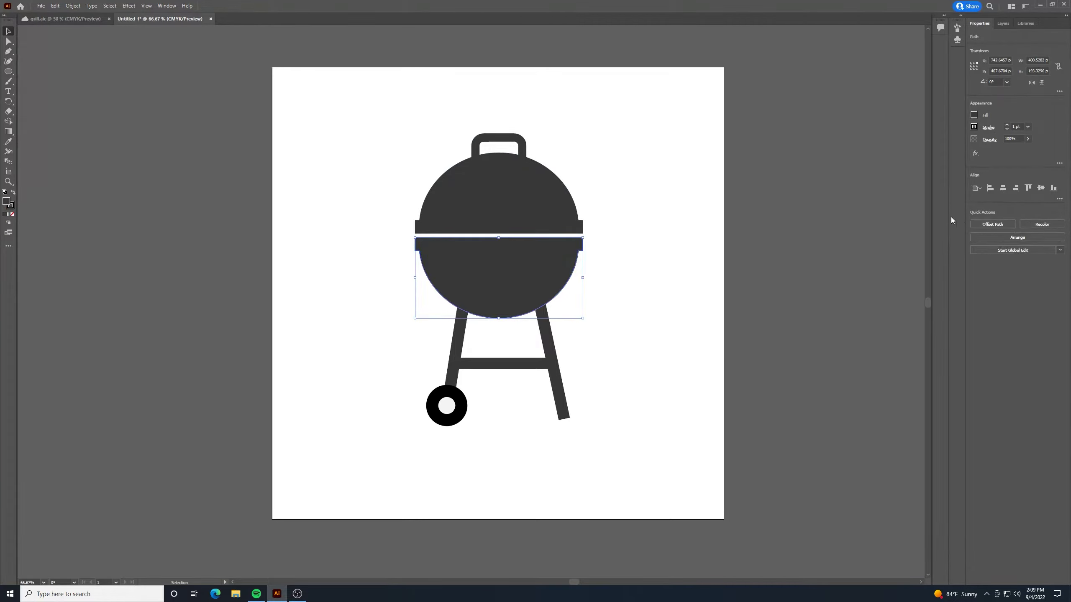
left_click(645, 250)
left_click(541, 172)
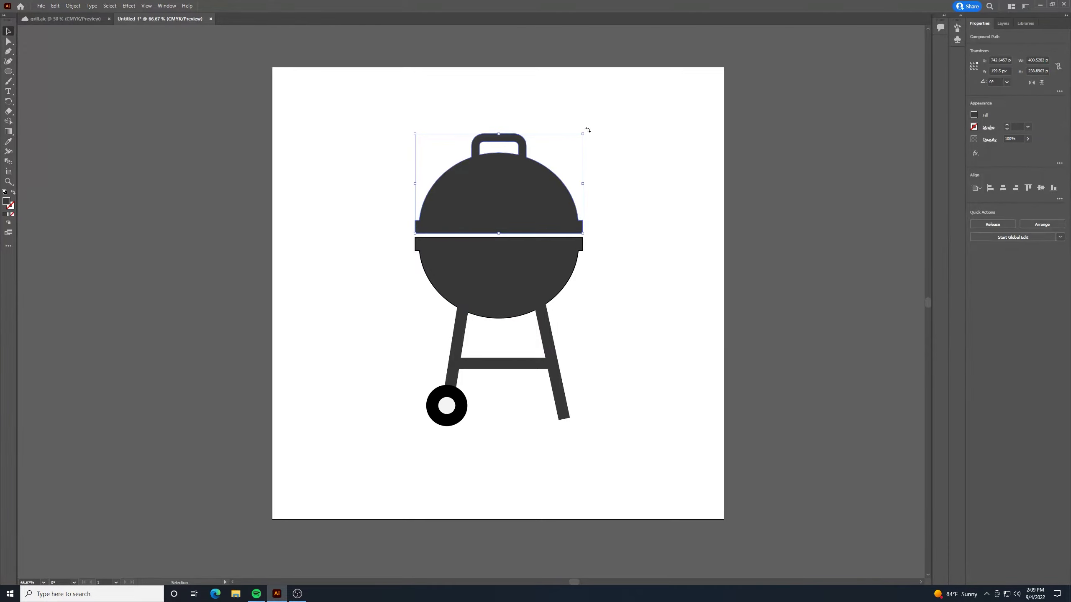
Try tilting the lid about 12.66° and shifting it, then undo back to level
left_click_drag(588, 130, 581, 106)
left_click_drag(540, 176, 526, 161)
left_click(666, 177)
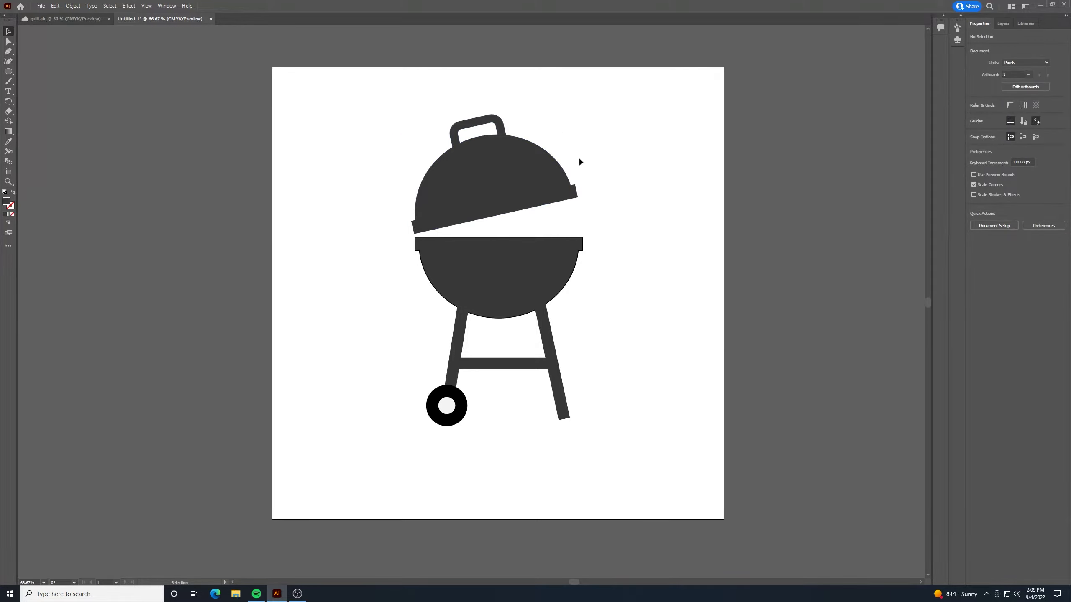
key("ctrl+z")
key("ctrl+z")
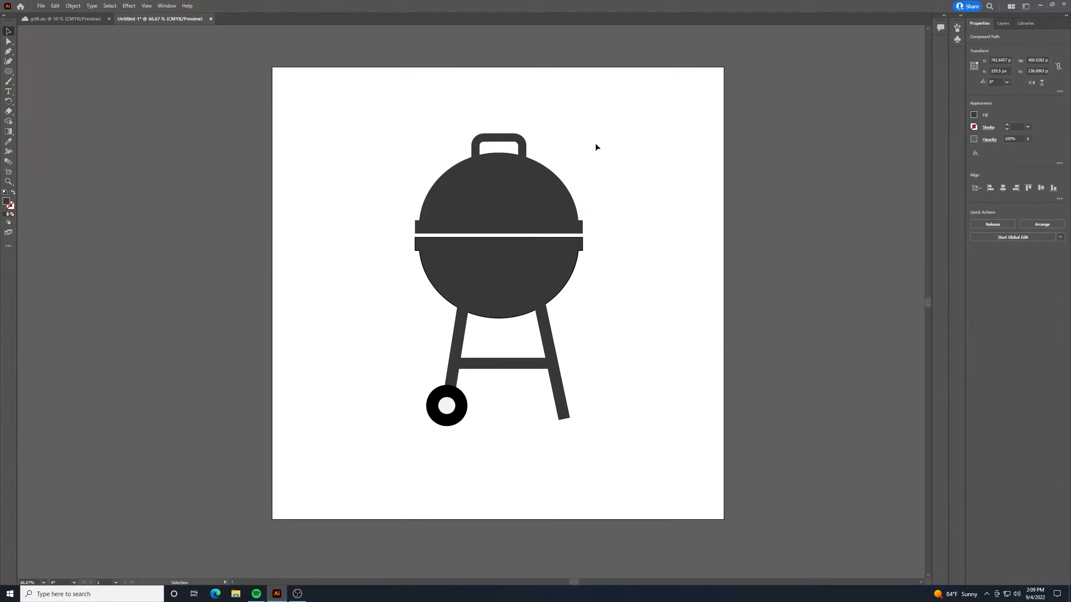
Squash the lid and bowl vertically and nudge them upward
left_click_drag(611, 102, 403, 270)
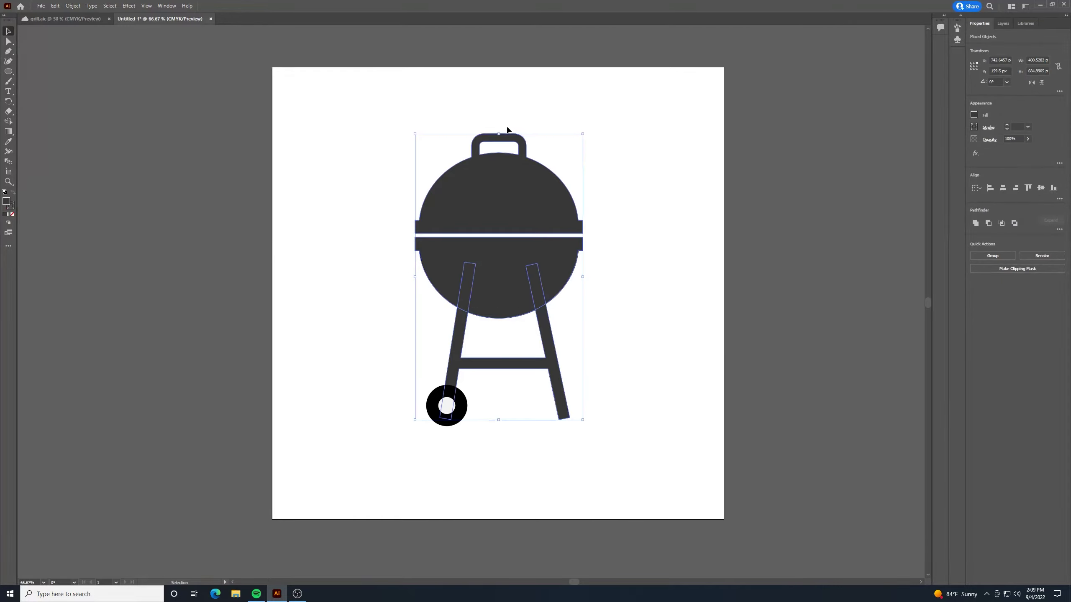
left_click(619, 159)
left_click(555, 203)
left_click(527, 274, "shift")
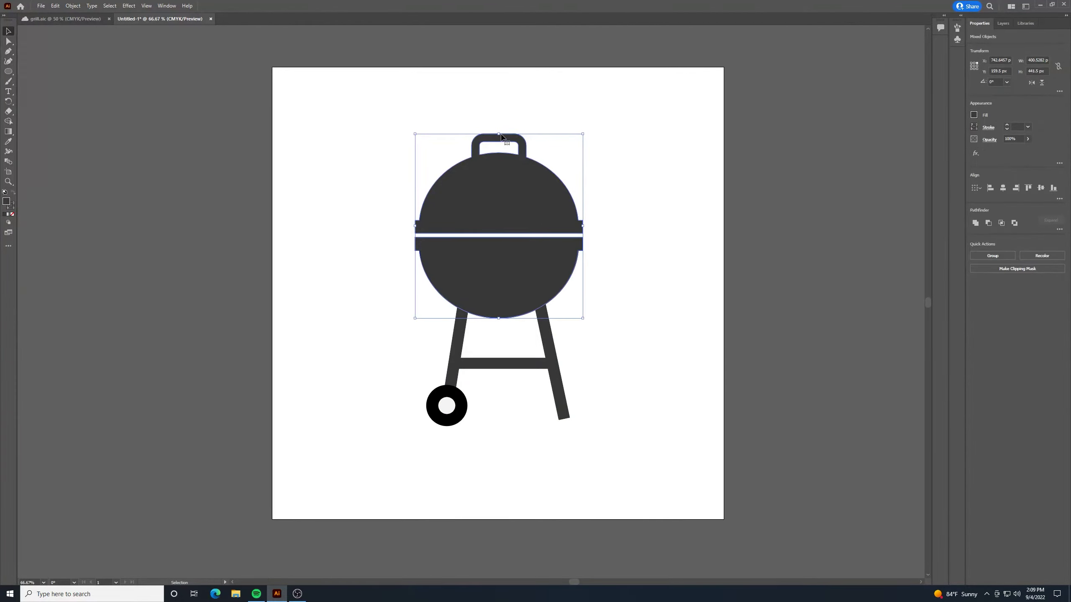
left_click_drag(499, 135, 498, 150)
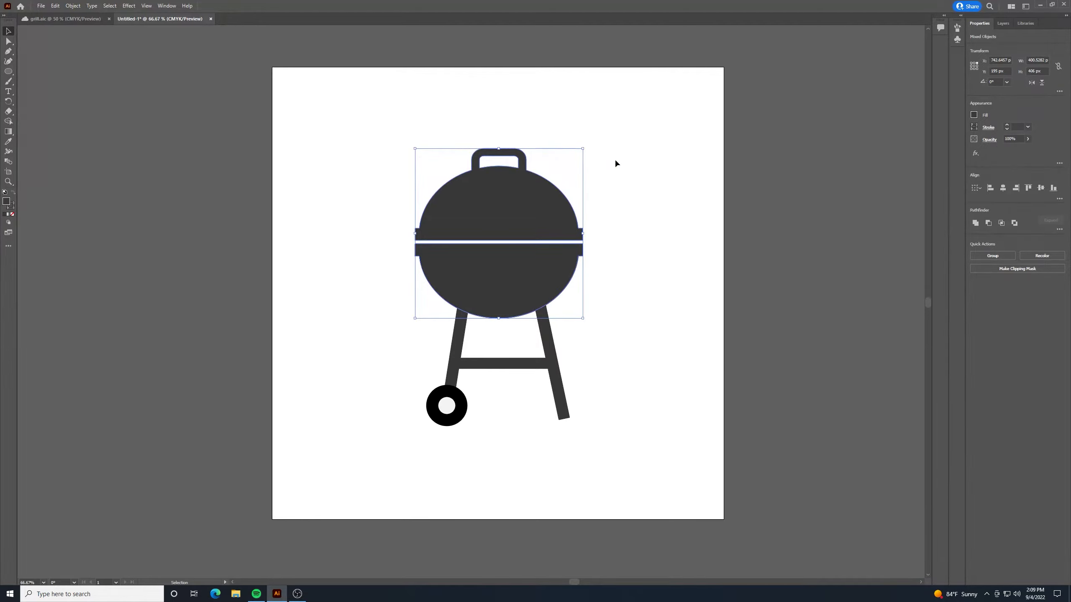
key("shift+Up")
left_click(634, 239)
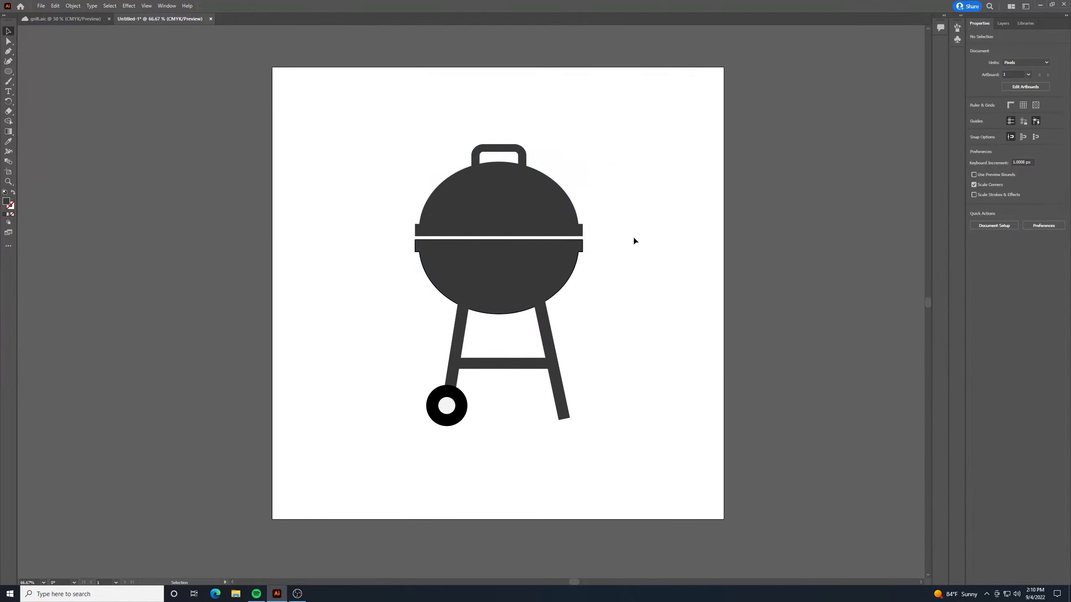
Rotate the lid about 13° counter-clockwise and move it up-left above the bowl
left_click(561, 198)
left_click_drag(556, 198, 553, 197)
key("a")
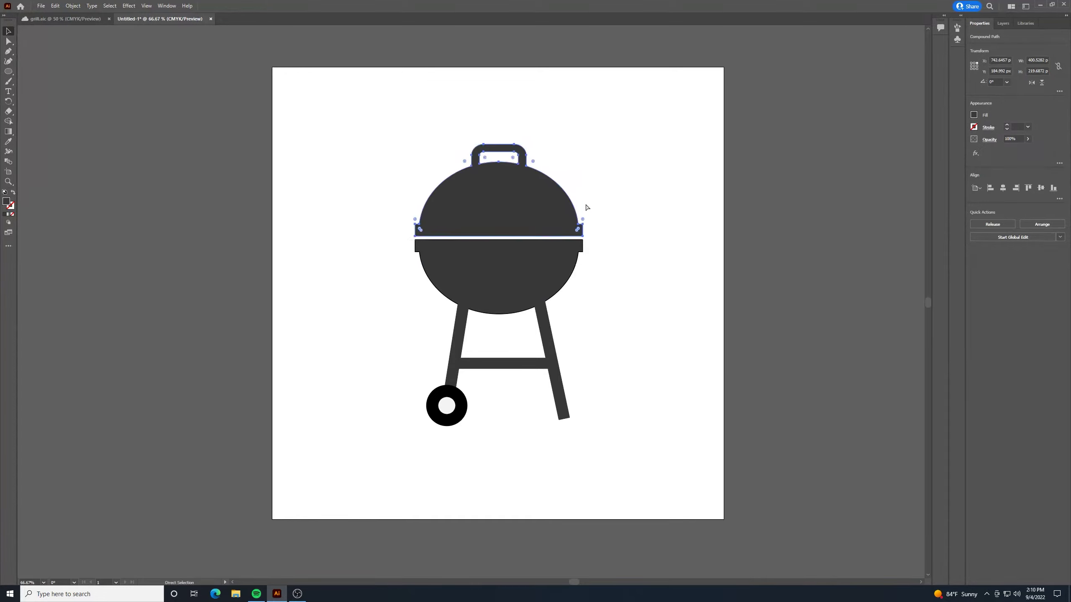
key("v")
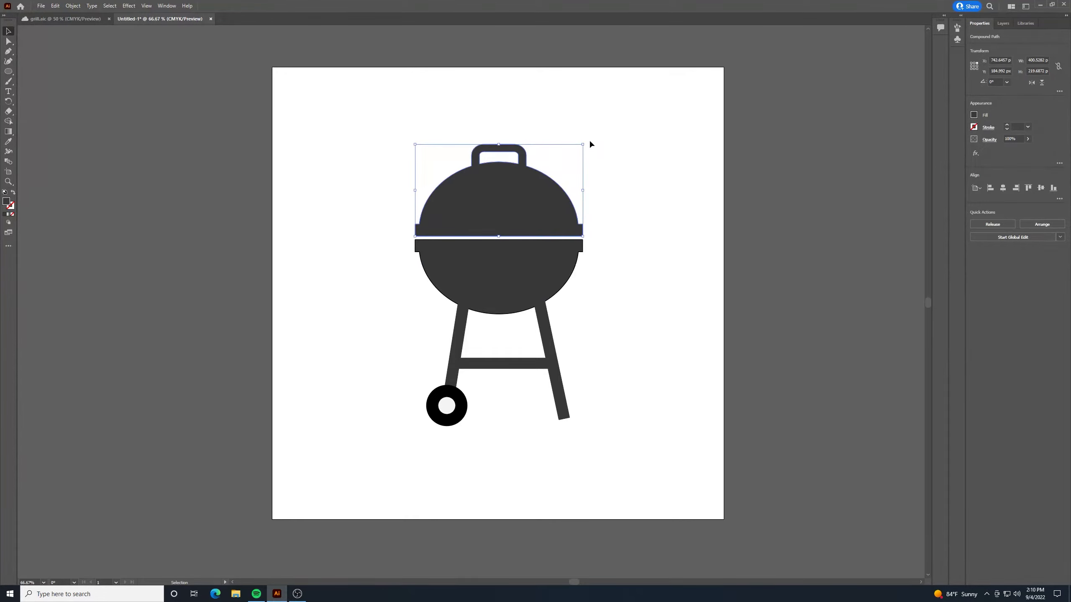
left_click_drag(586, 139, 580, 118)
left_click_drag(543, 200, 531, 183)
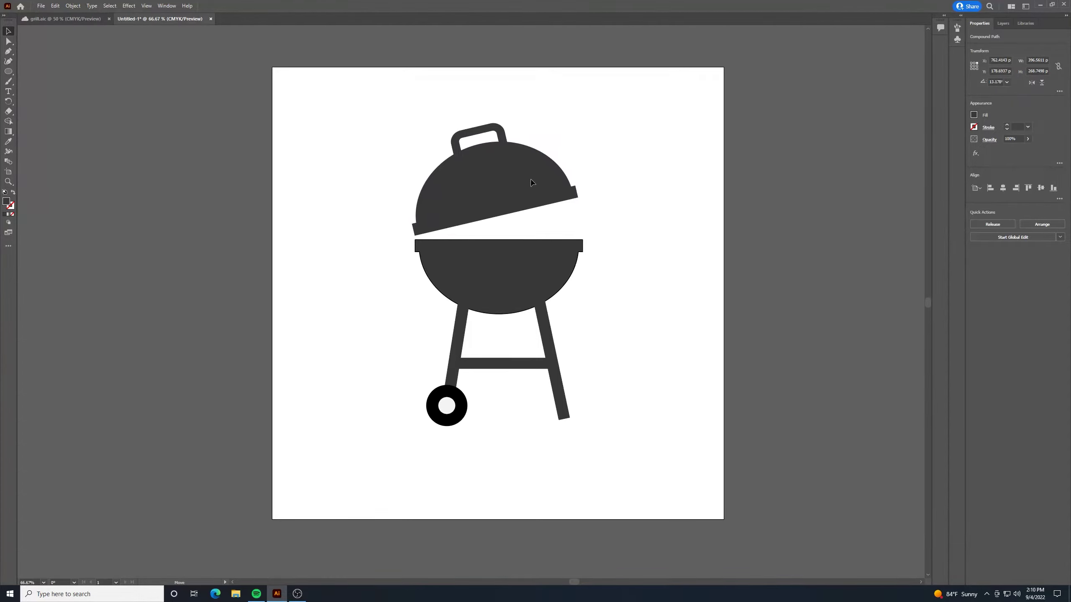
left_click(755, 201)
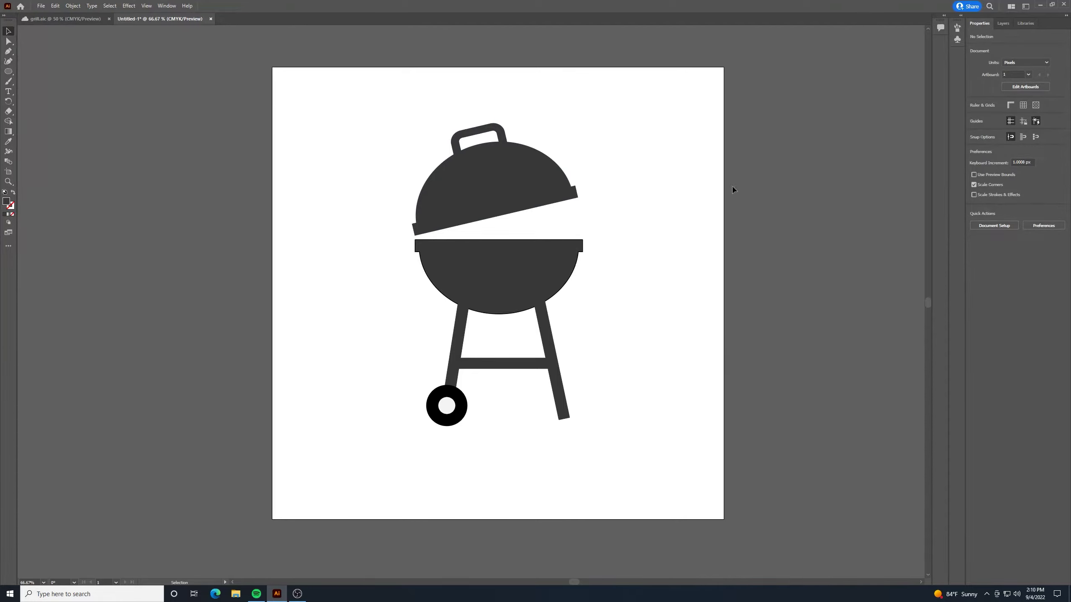
Select all the dark gray grill parts and set their stroke colour to Black
left_click_drag(372, 110, 622, 346)
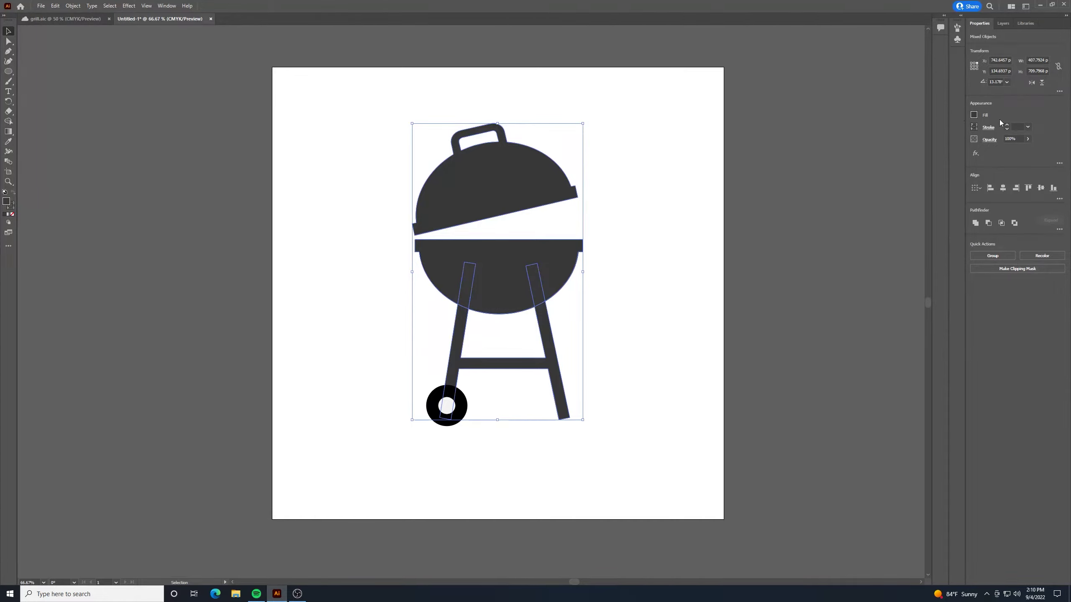
left_click(974, 115)
left_click(974, 128)
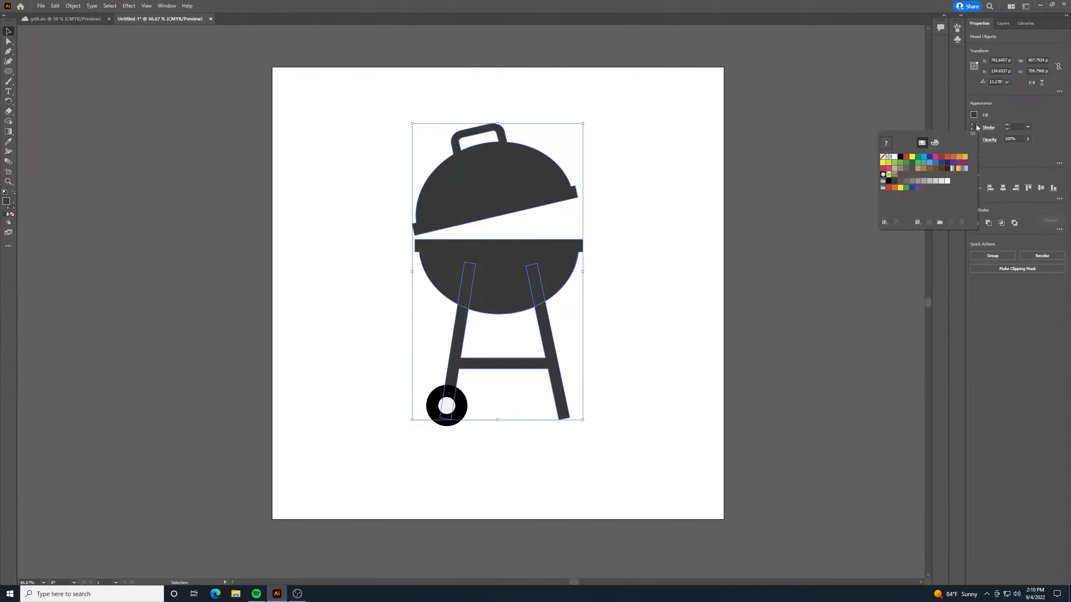
left_click(901, 158)
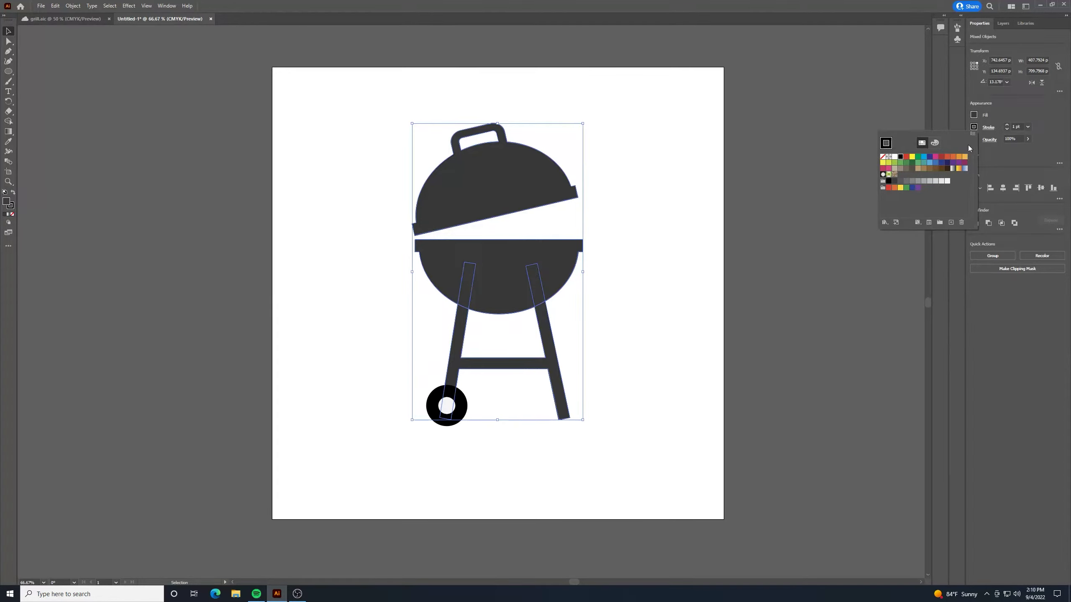
Set the grill outline weight to 5 pt
left_click(1008, 125)
left_click(1008, 124)
left_click(1007, 125)
left_click(1007, 125)
left_click(1007, 124)
left_click(1007, 125)
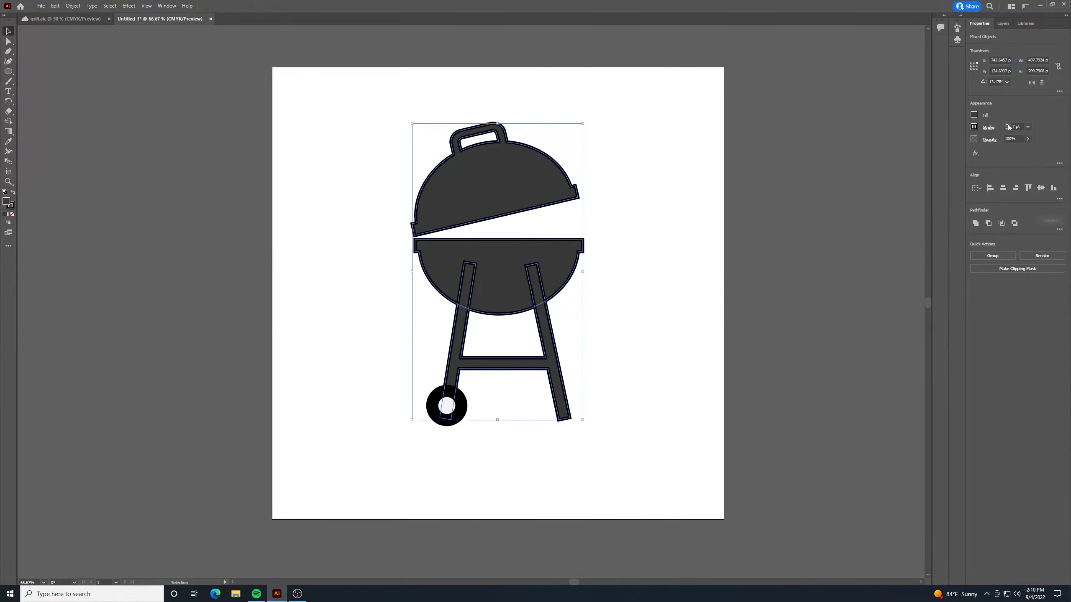
left_click(1007, 129)
left_click(1007, 129)
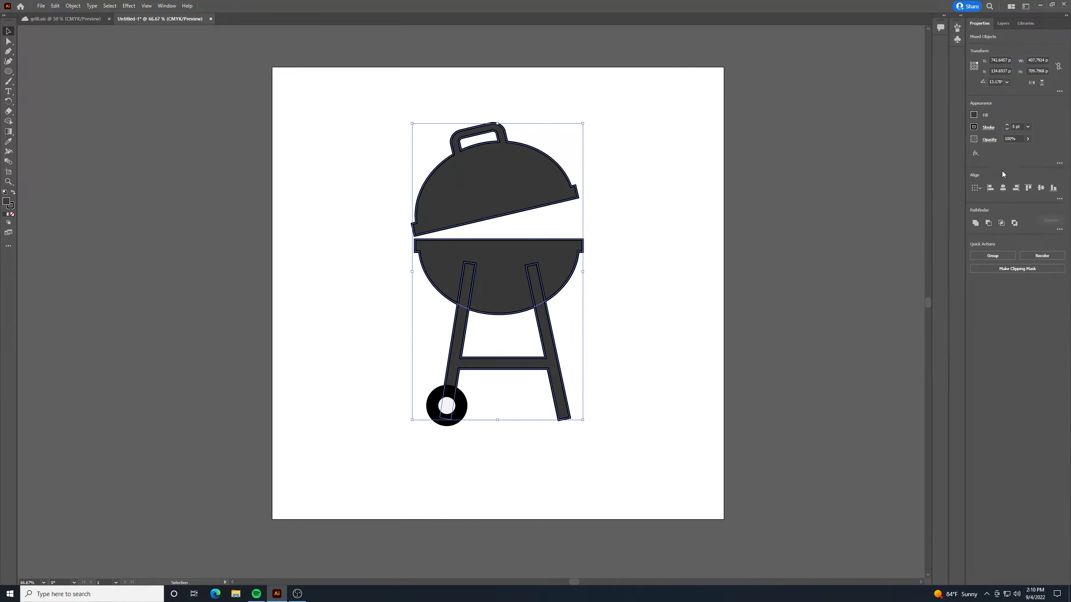
left_click(974, 127)
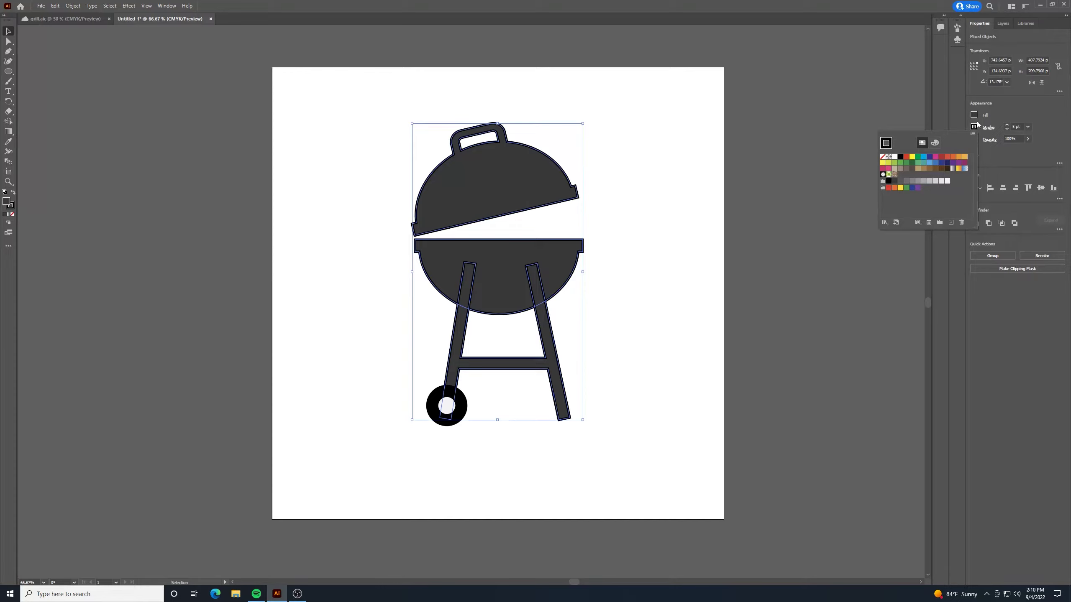
left_click(988, 128)
Apply Width Profile 2 to all the grill outlines
left_click(988, 128)
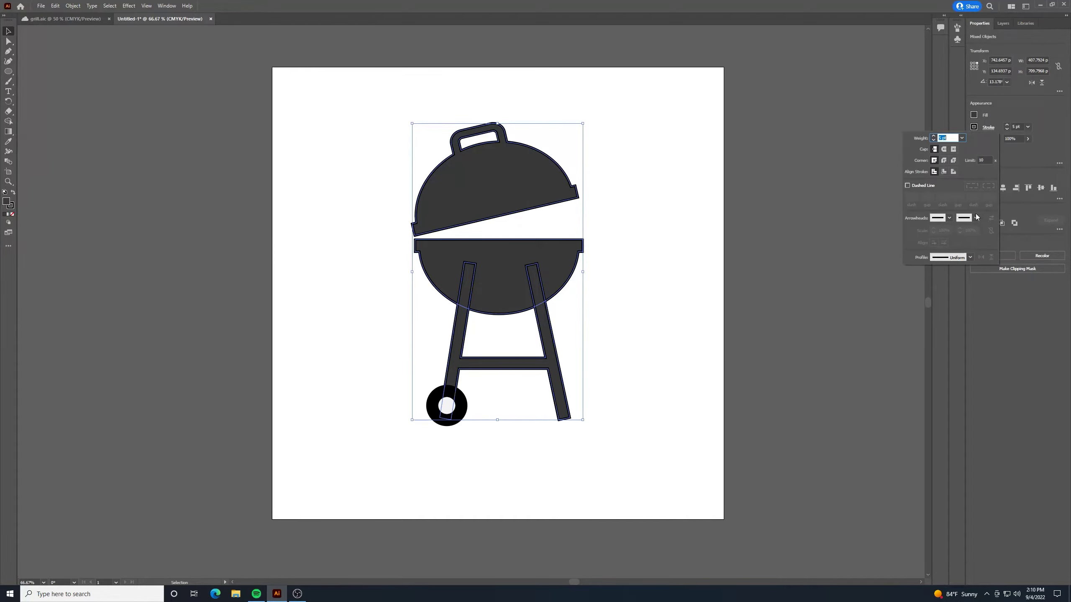
left_click(970, 256)
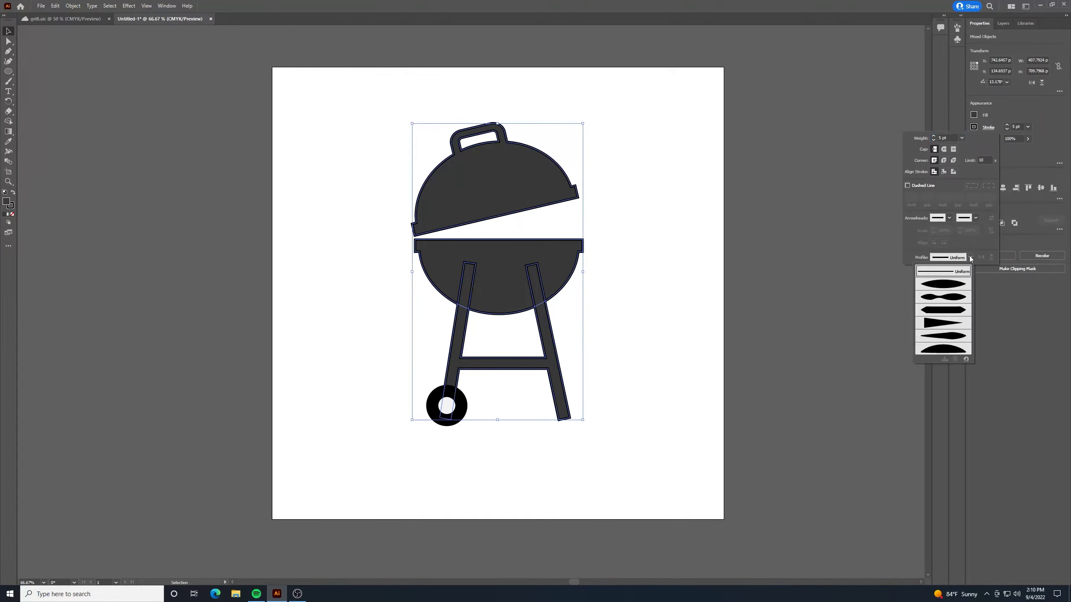
left_click(945, 298)
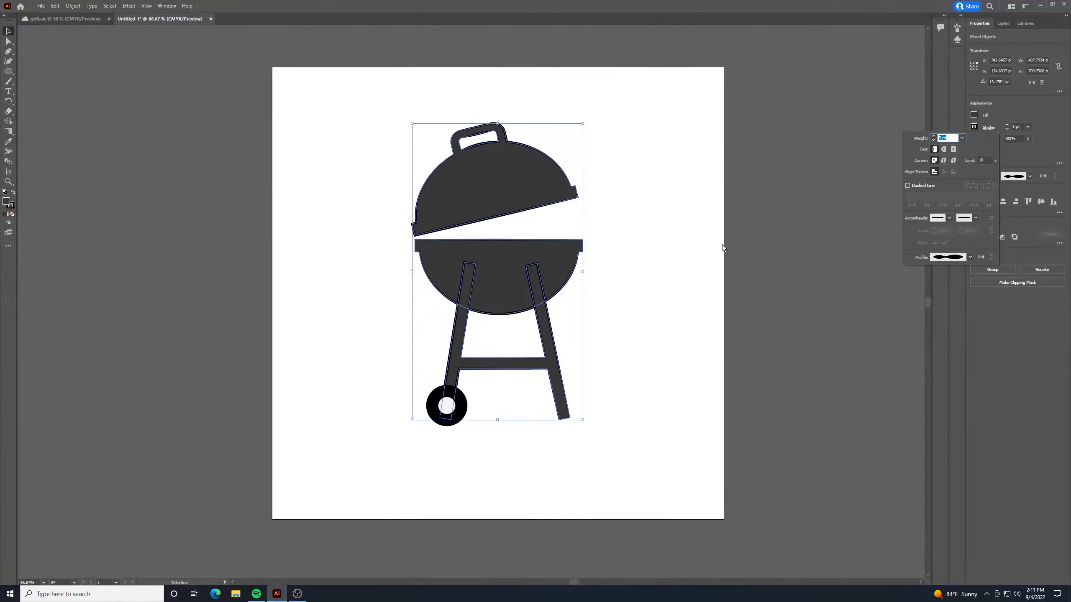
left_click(679, 240)
left_click(679, 242)
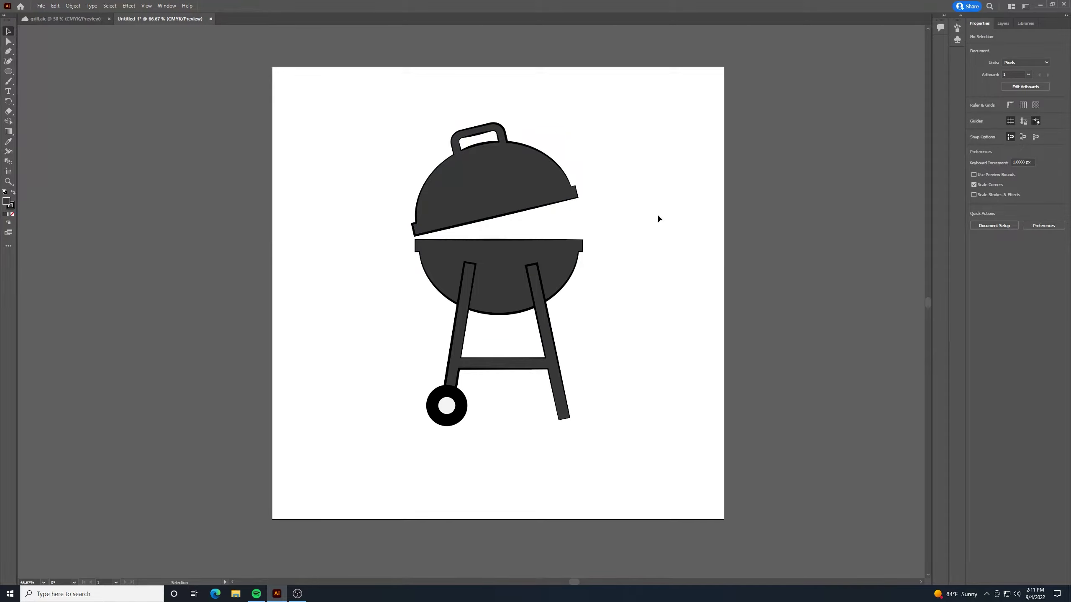
Give the tilted lid's outline the tapering Width Profile 5
left_click(503, 168)
left_click(1029, 177)
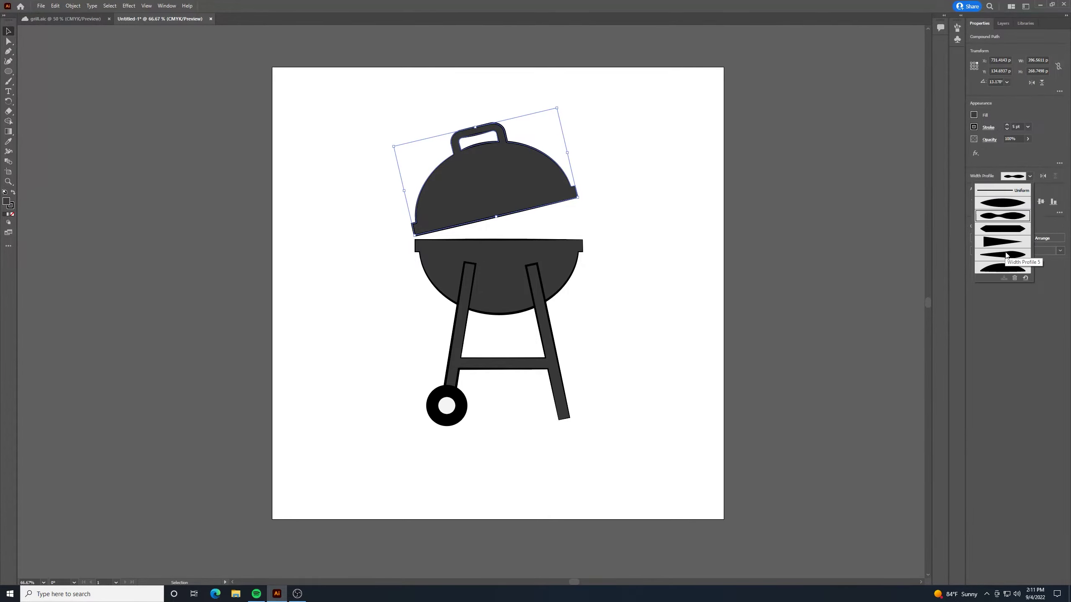
left_click(1006, 206)
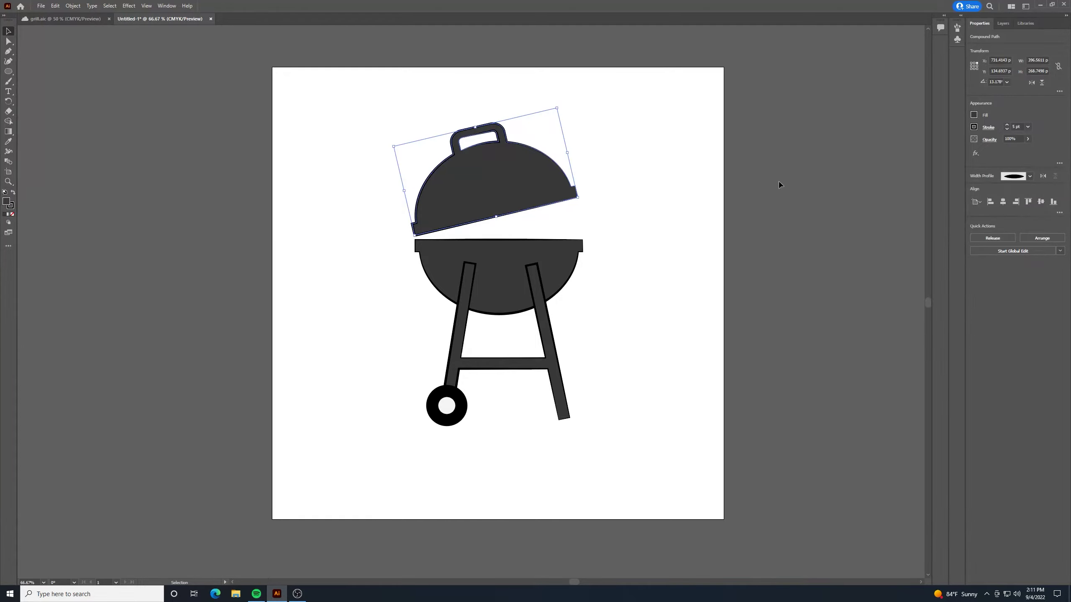
left_click(1029, 177)
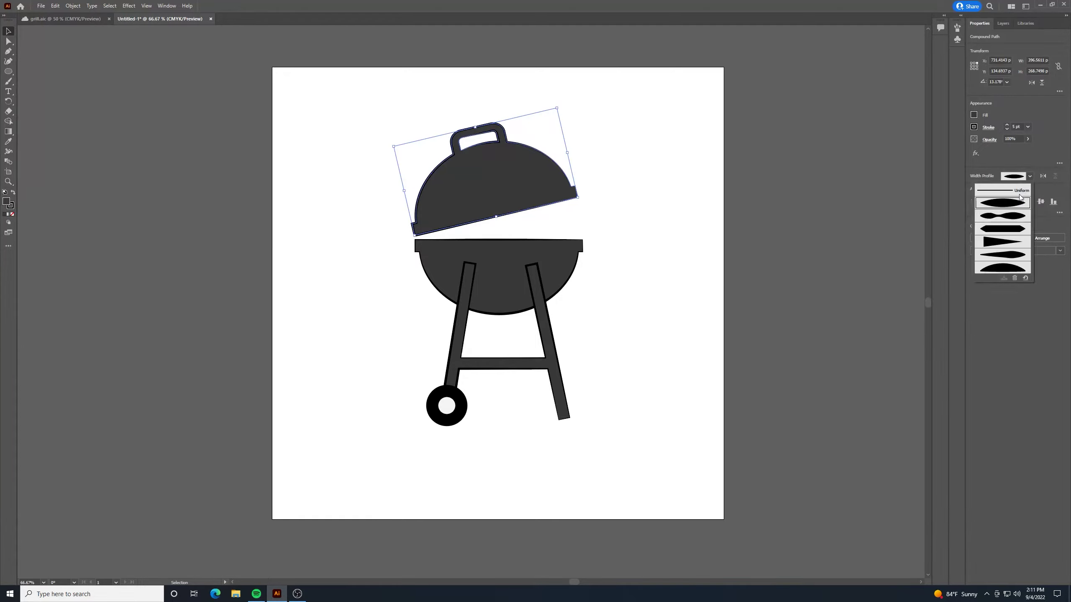
left_click(1011, 254)
left_click(757, 200)
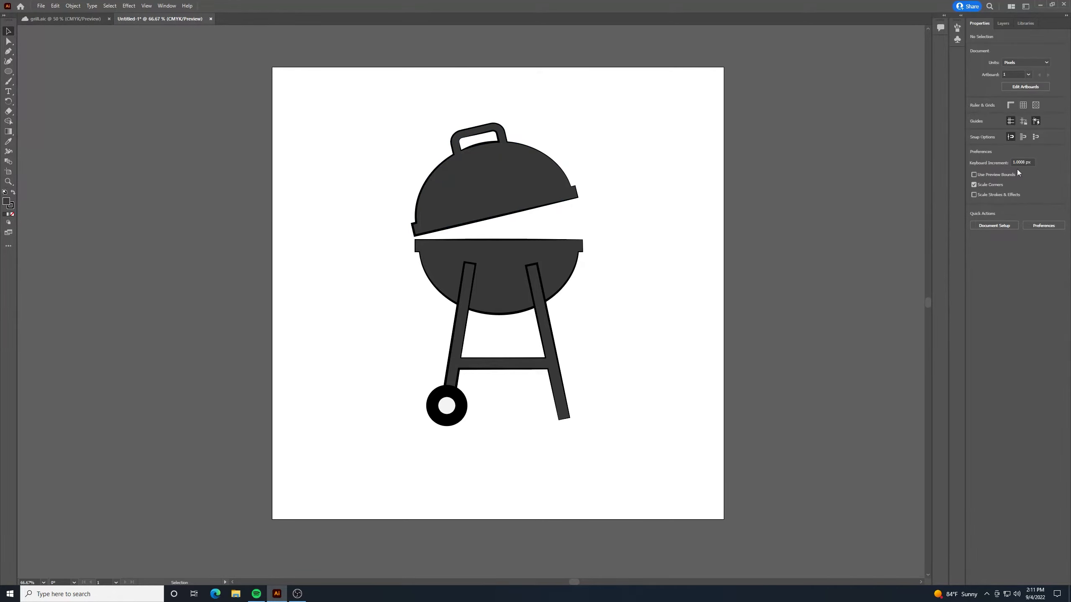
left_click(536, 188)
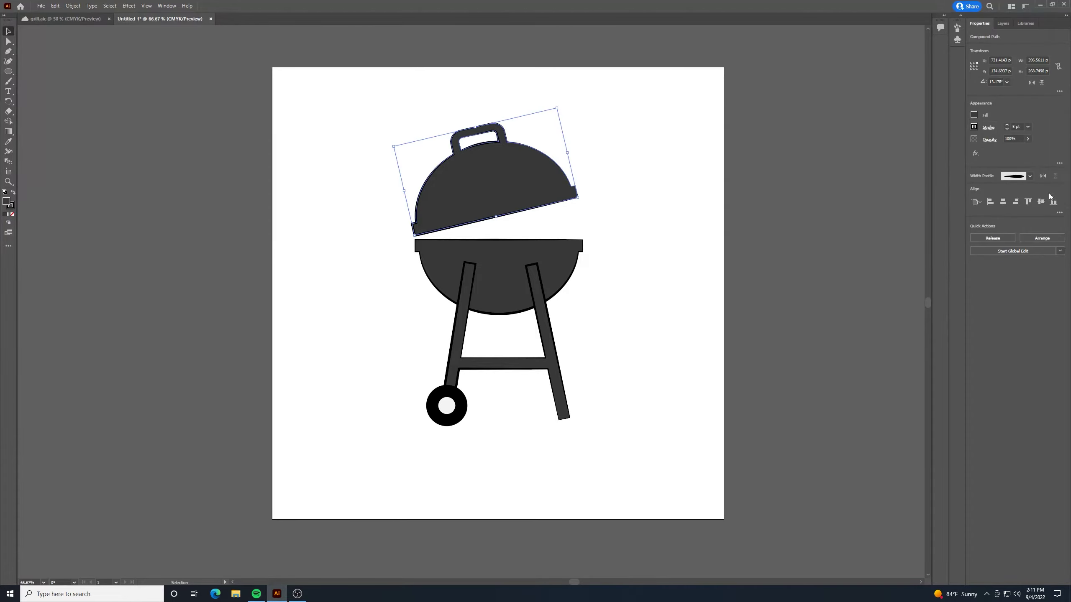
left_click(699, 182)
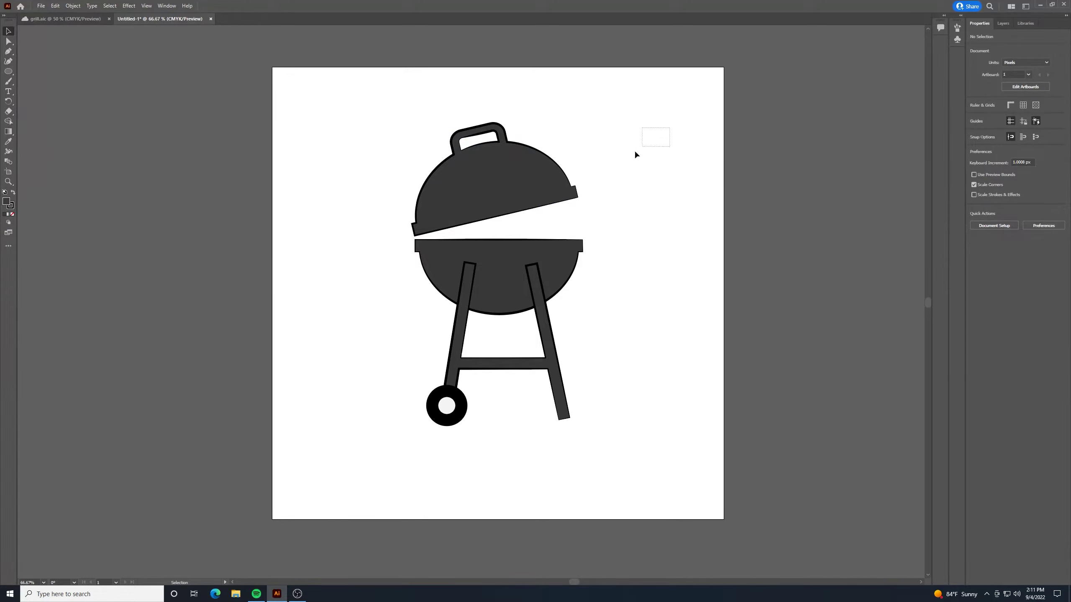
Bring the lid and bowl in front of the legs, then pick the Paintbrush tool
left_click_drag(623, 162, 489, 243)
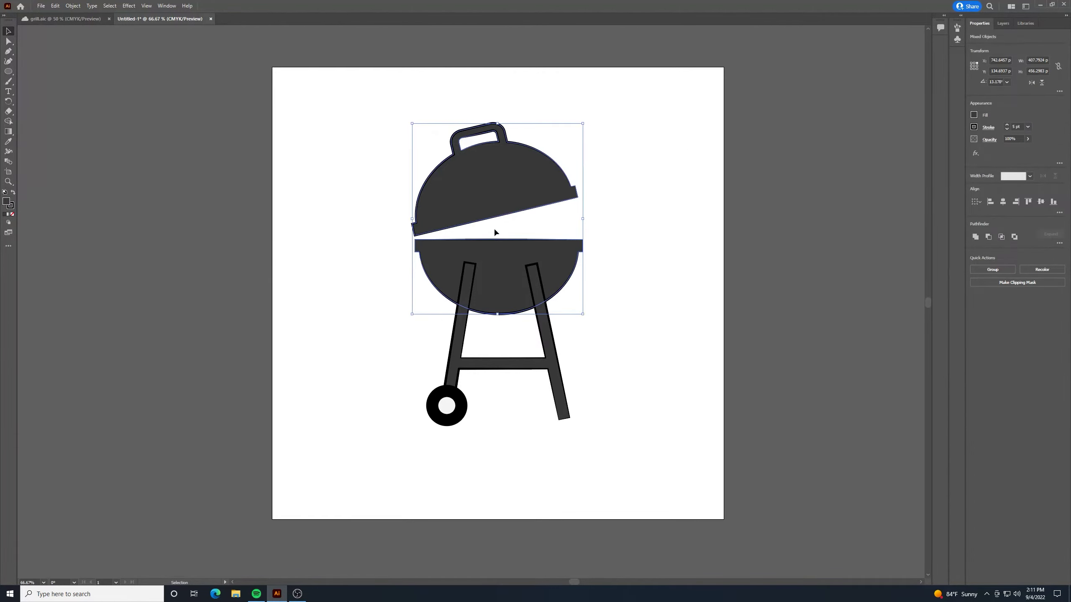
right_click(502, 249)
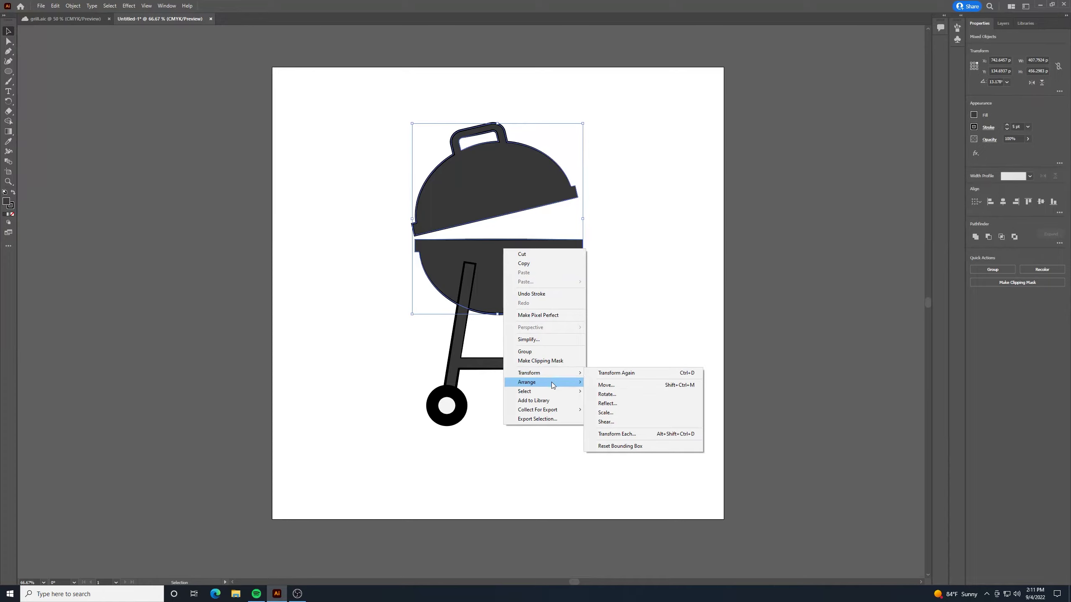
mouse_move(553, 385)
left_click(605, 382)
left_click(674, 265)
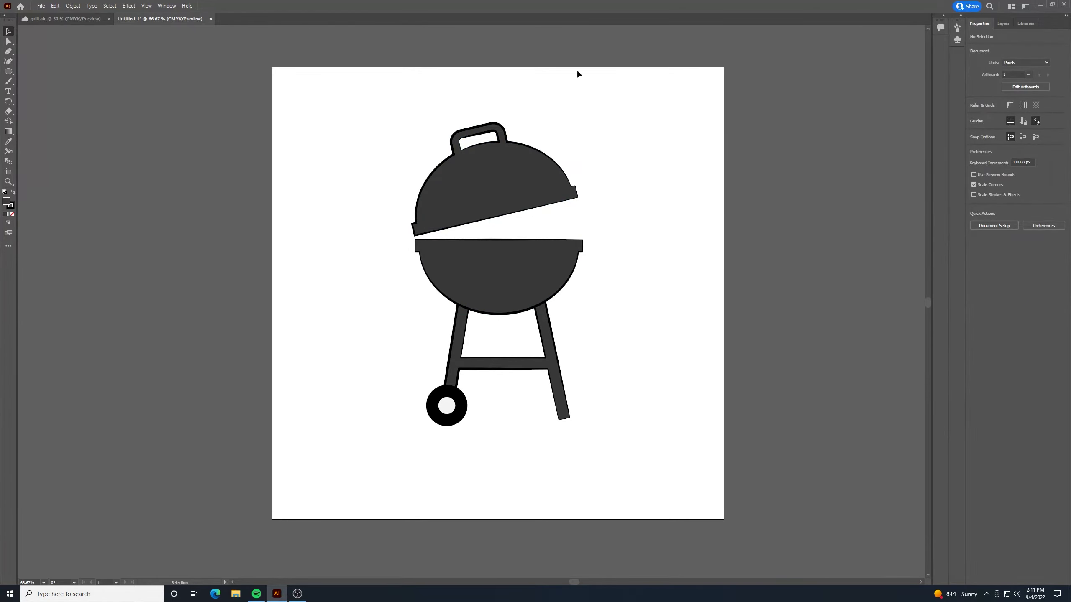
left_click(9, 81)
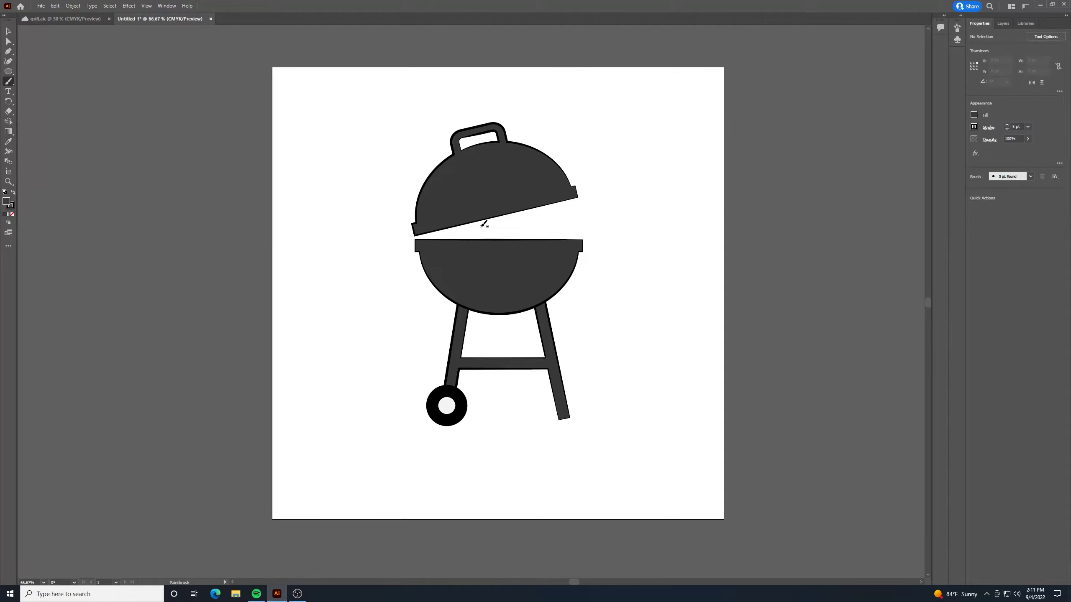
Paint a freehand flame stroke from under the lid's edge curling up to the right
mouse_move(482, 225)
left_mouse_down()
mouse_move(591, 201)
mouse_move(598, 190)
mouse_move(576, 166)
mouse_move(590, 143)
mouse_move(592, 157)
mouse_move(599, 151)
mouse_move(600, 118)
mouse_move(617, 145)
mouse_move(613, 165)
left_mouse_up()
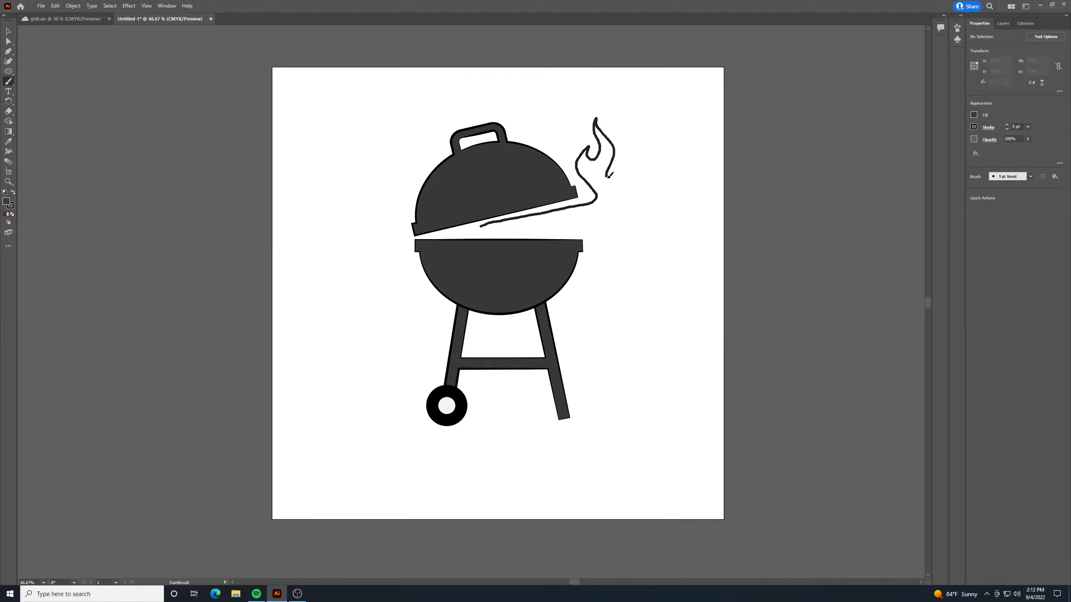
mouse_move(608, 178)
left_mouse_down()
mouse_move(635, 165)
mouse_move(626, 148)
mouse_move(641, 176)
mouse_move(610, 208)
mouse_move(623, 217)
mouse_move(633, 198)
mouse_move(629, 227)
mouse_move(602, 237)
mouse_move(485, 223)
left_mouse_up()
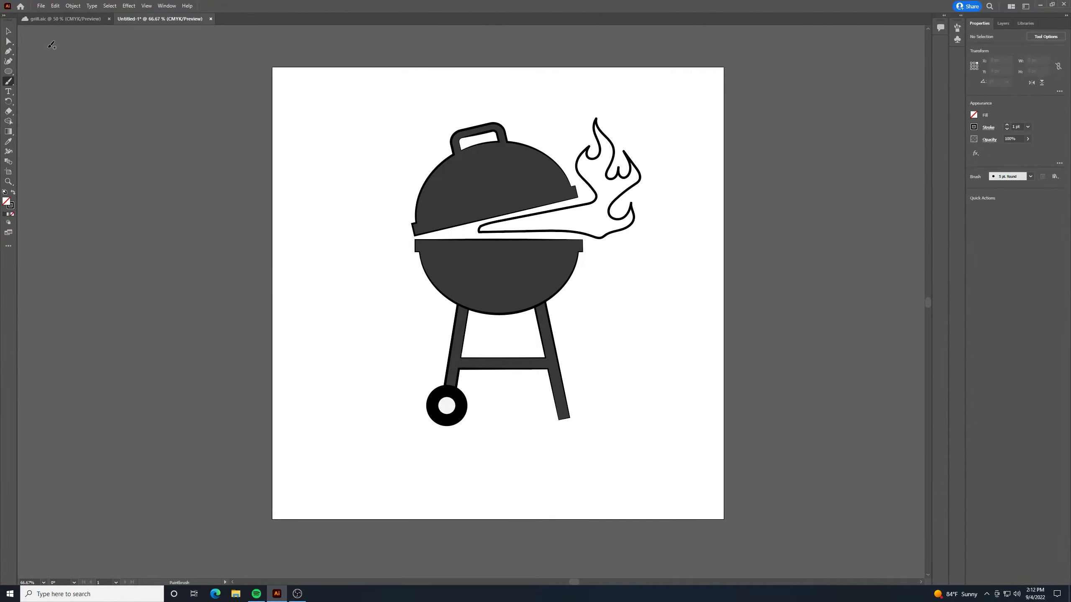
Simplify the flame path, sliding the anchor-point slider left before applying
left_click(8, 31)
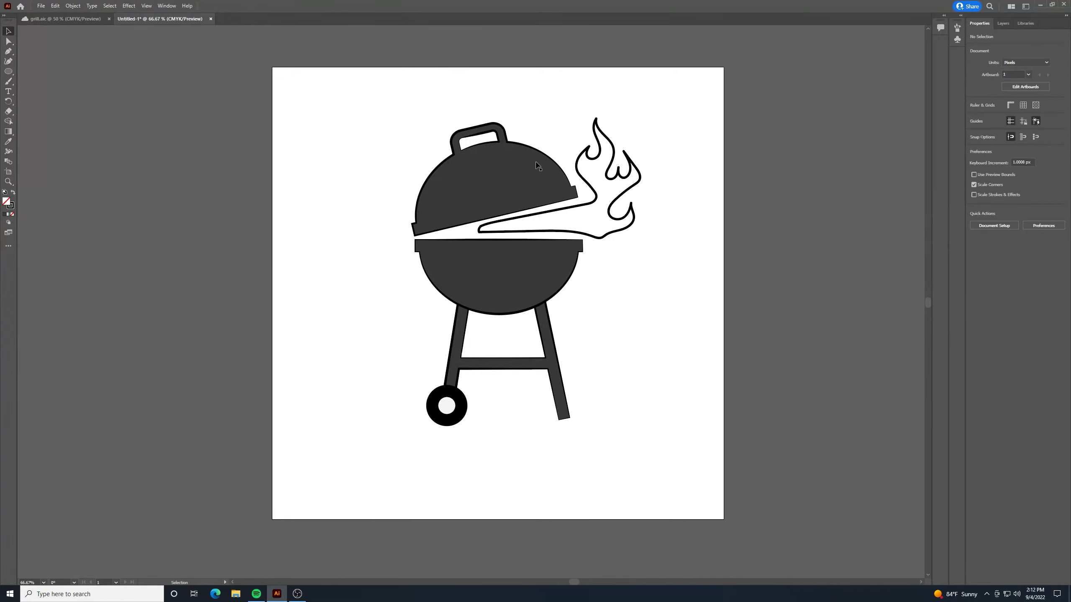
left_click(639, 172)
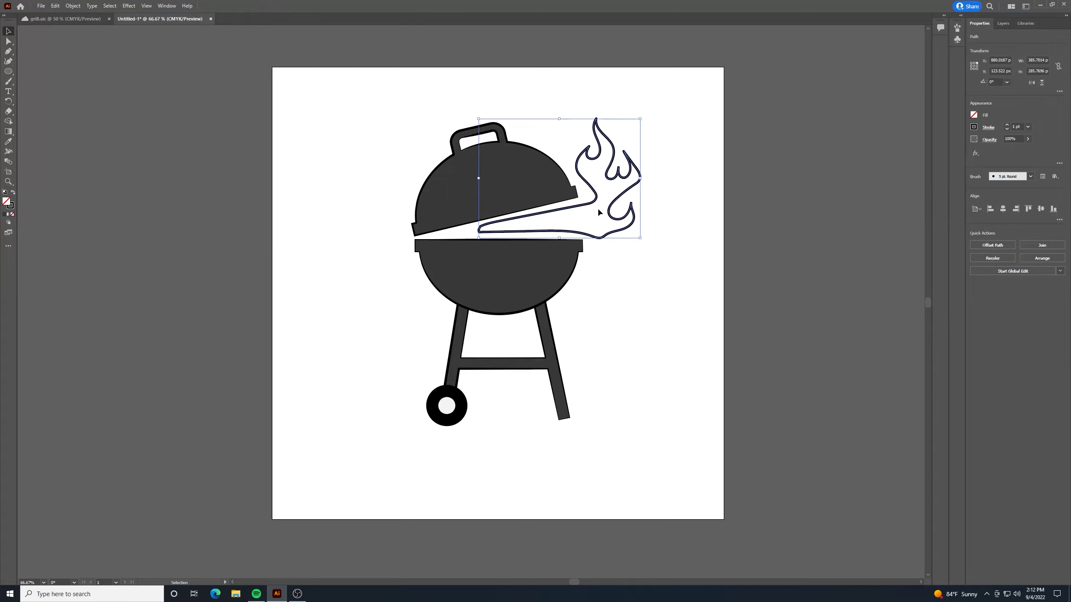
right_click(615, 210)
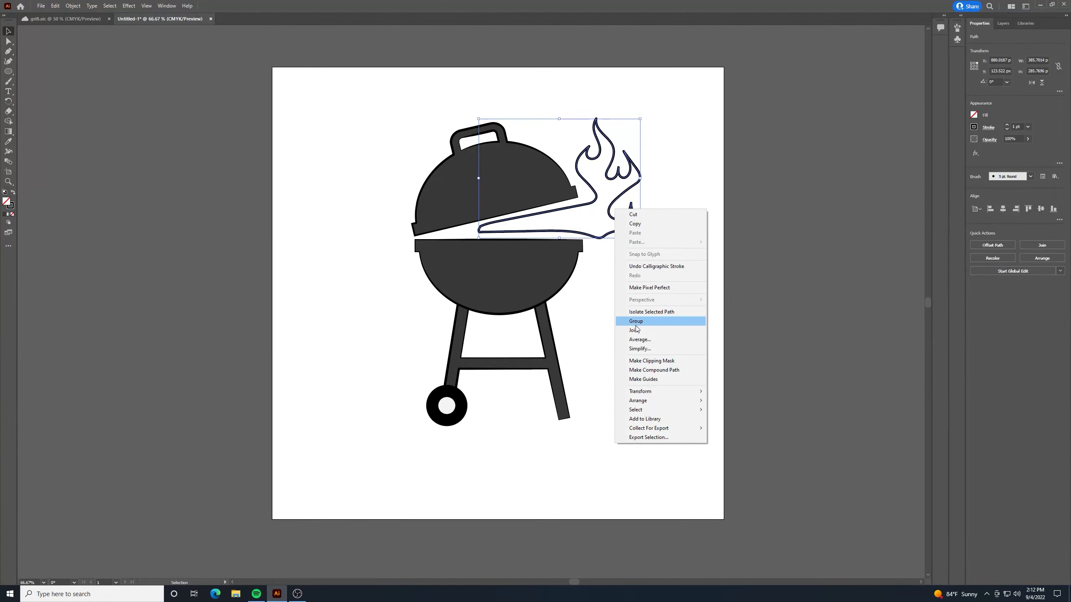
left_click(642, 349)
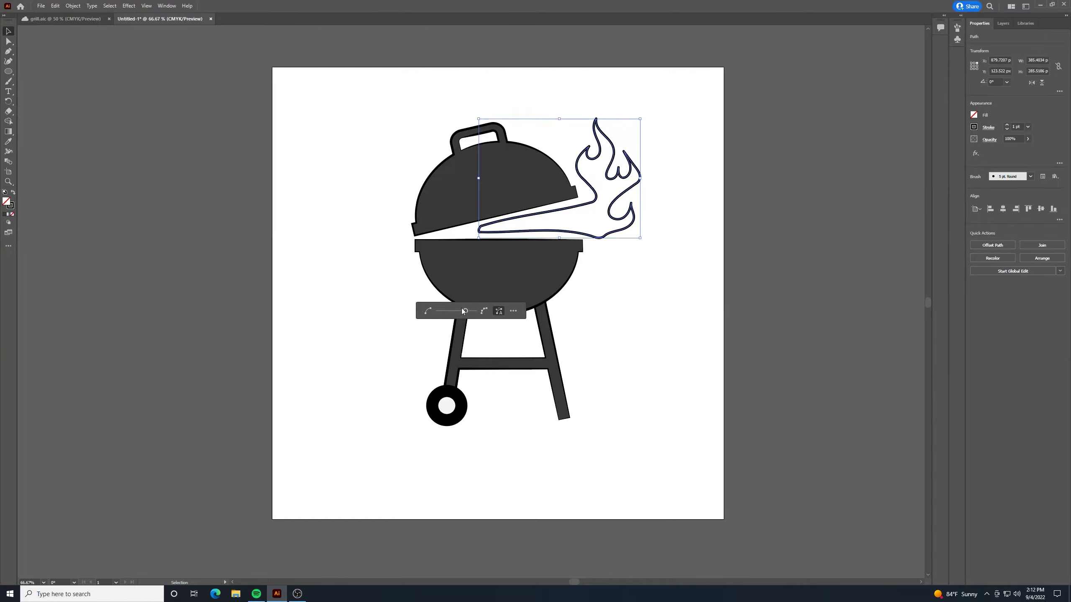
mouse_move(465, 310)
left_mouse_down()
mouse_move(450, 315)
mouse_move(462, 311)
left_mouse_up()
left_click(619, 310)
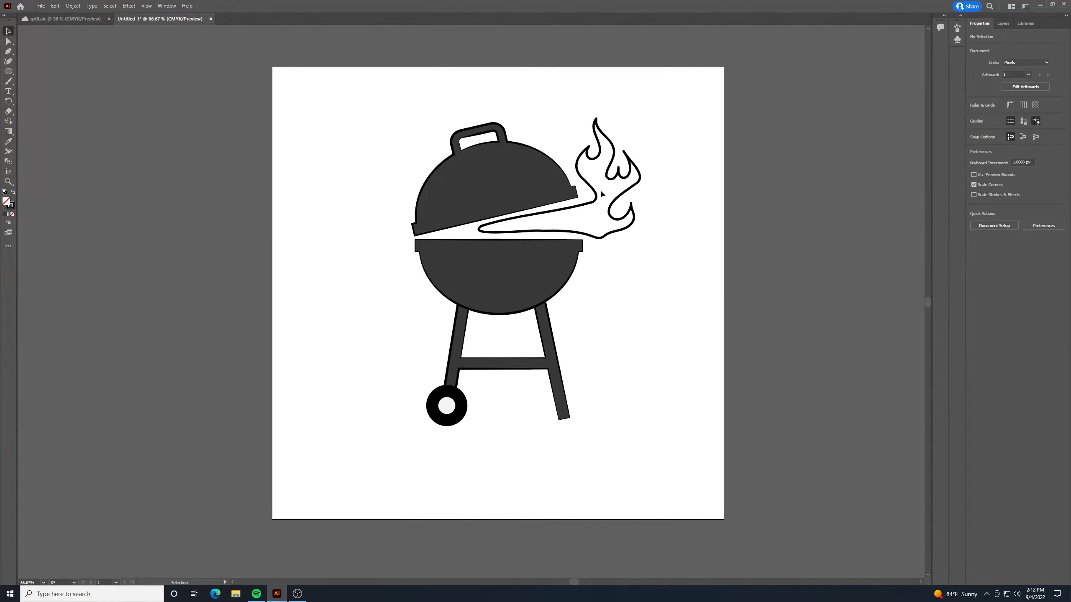
Fill the flame with an orange swatch
left_click(580, 177)
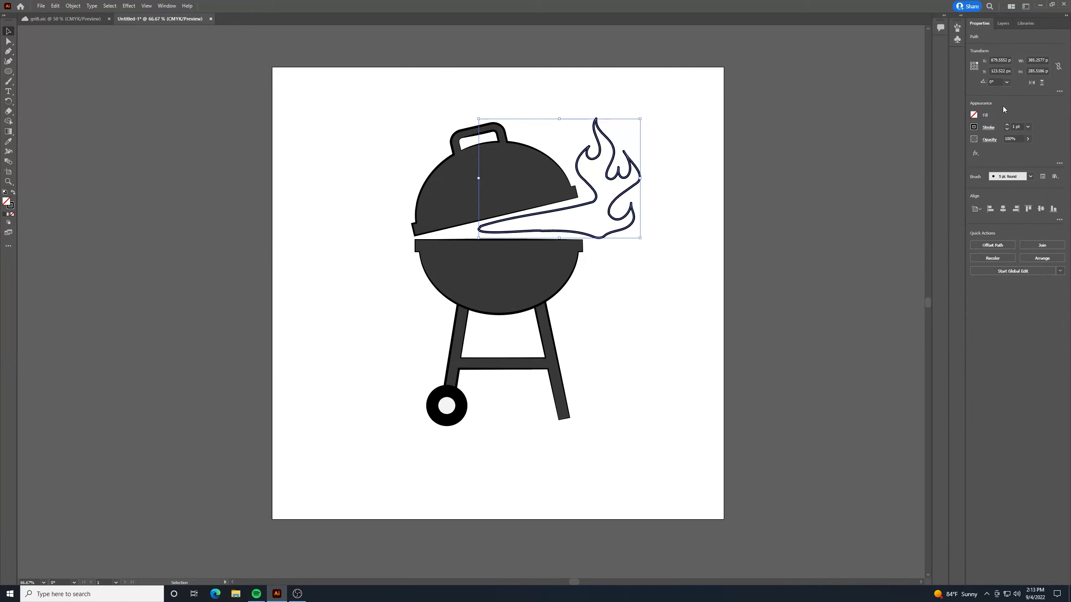
left_click(974, 115)
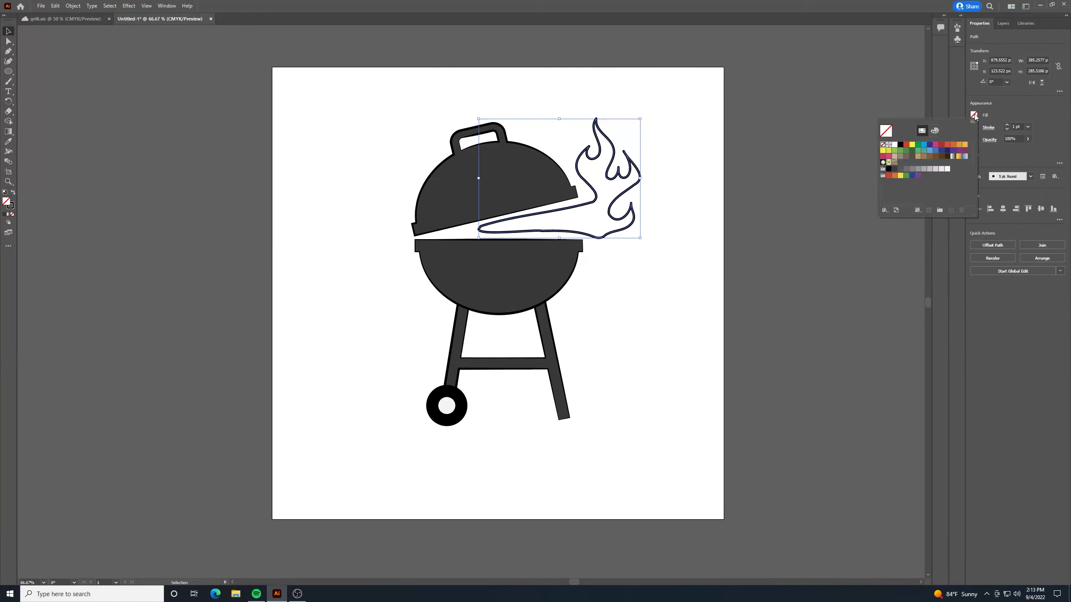
left_click(954, 148)
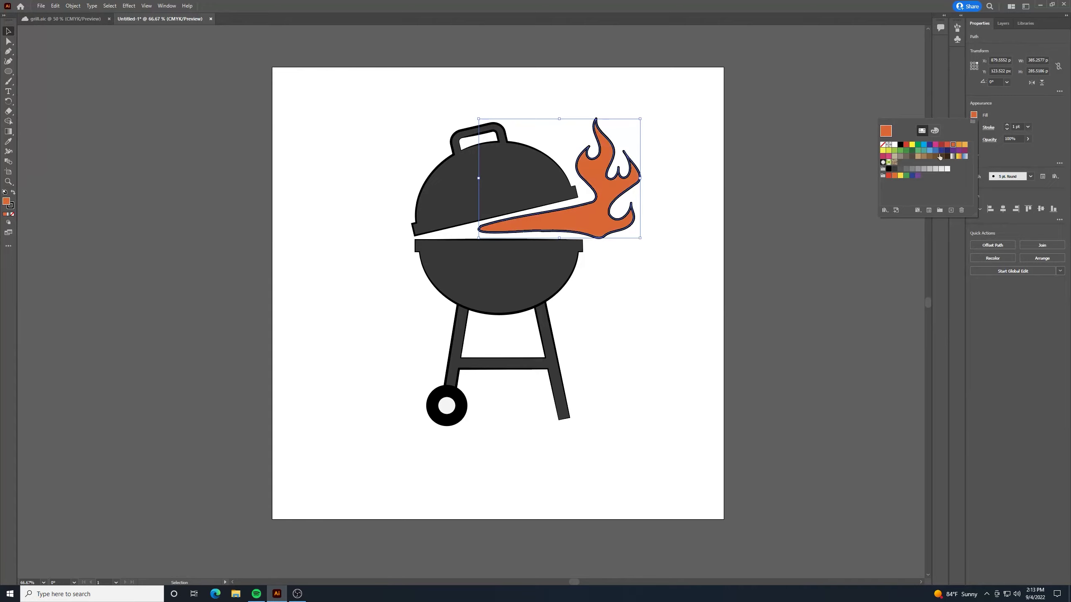
key("Escape")
left_click(658, 195)
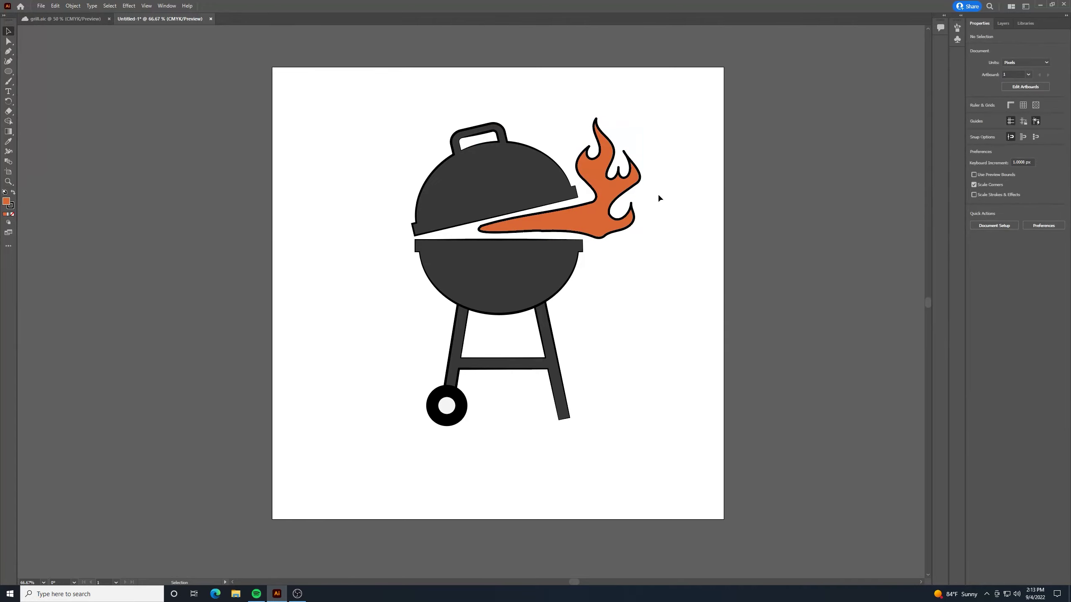
Give the flame a light orange outline
left_click(633, 190)
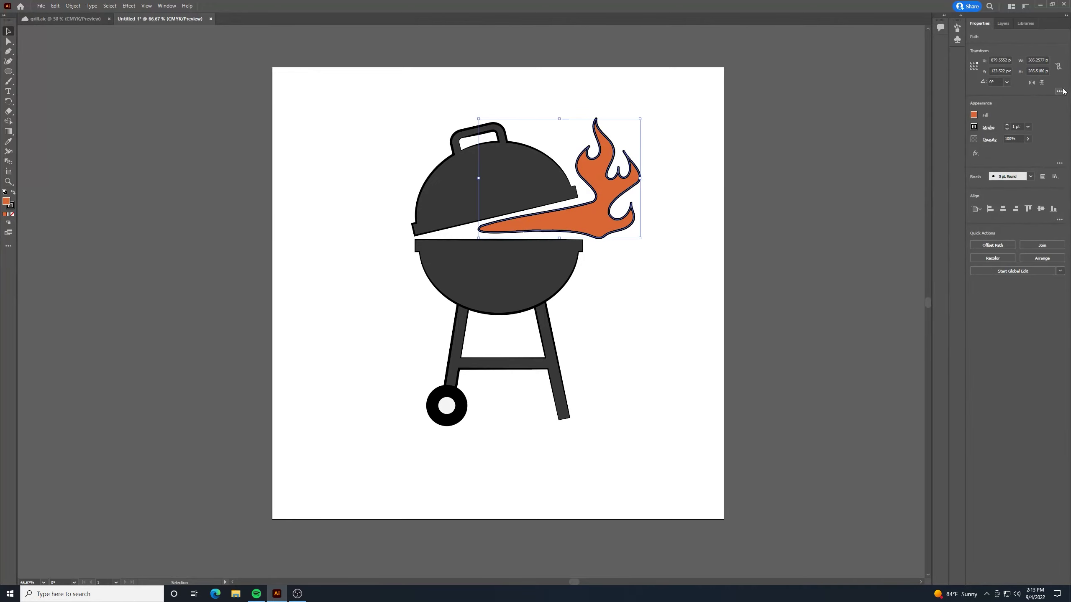
left_click(973, 115)
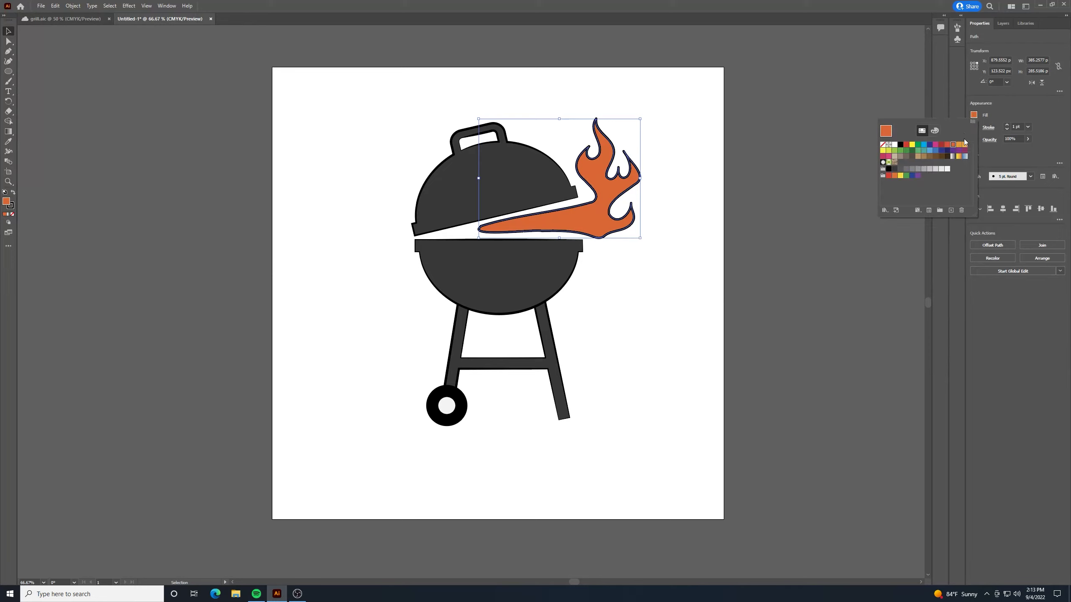
left_click(973, 127)
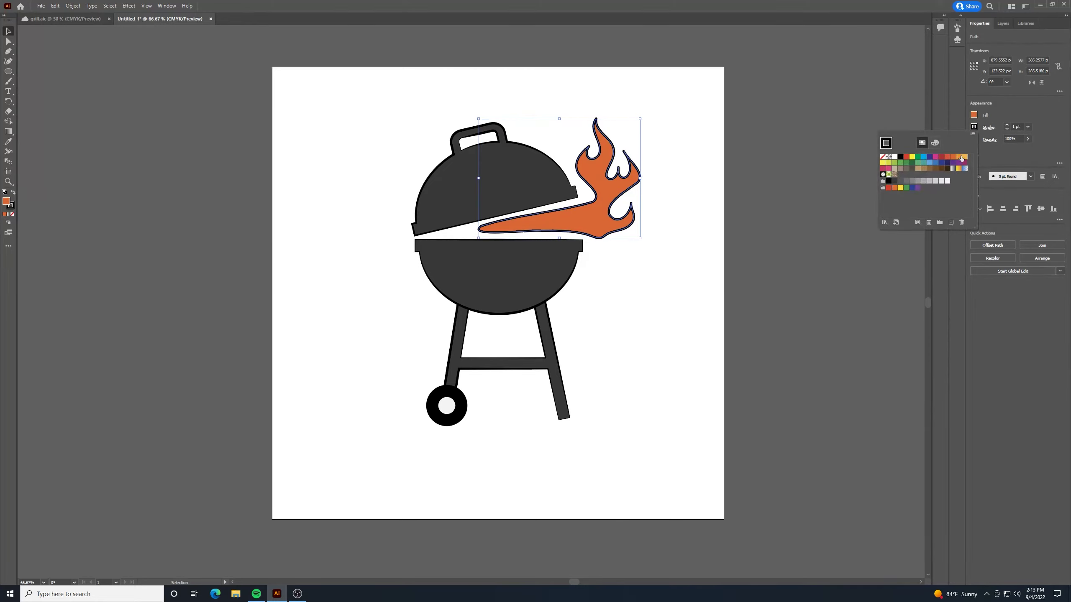
left_click(959, 157)
left_click(701, 212)
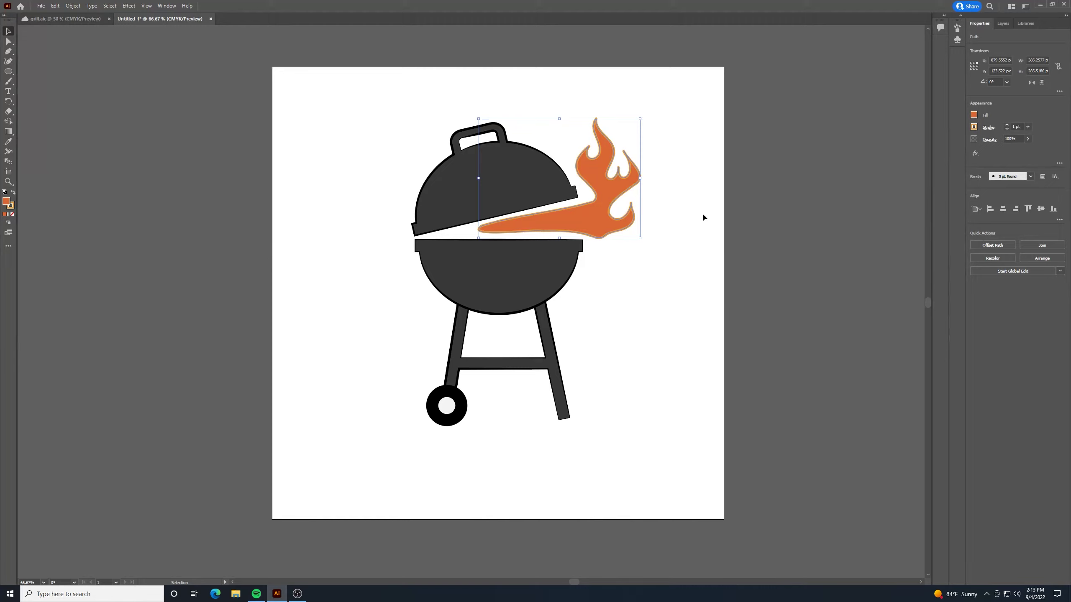
left_click(699, 215)
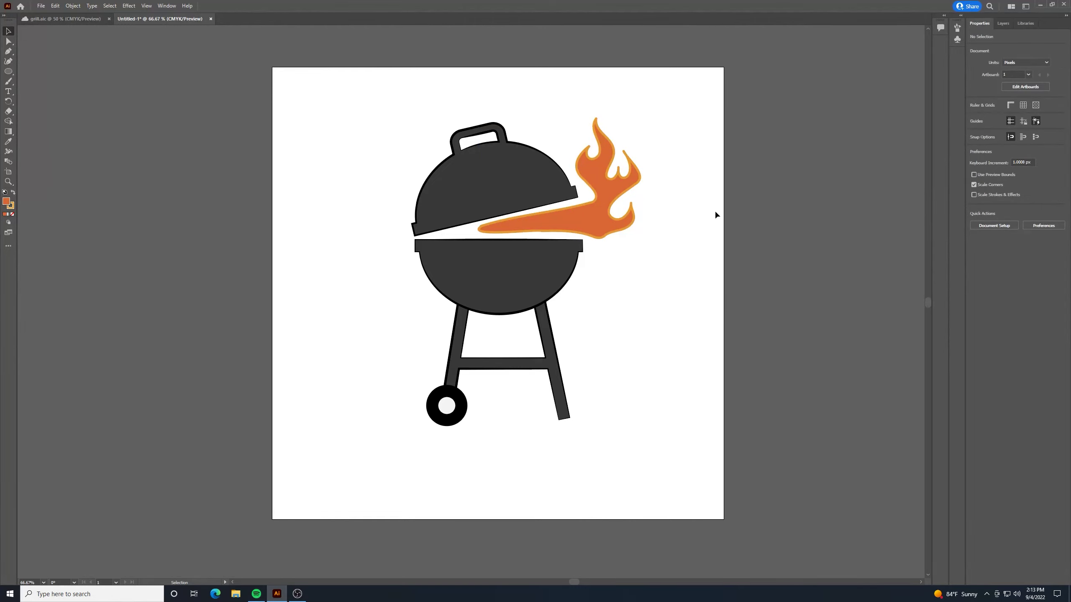
Straighten the flame's tail below the lid by dragging a lower-edge anchor, undoing the stray lid move
left_click(595, 233)
left_click(8, 41)
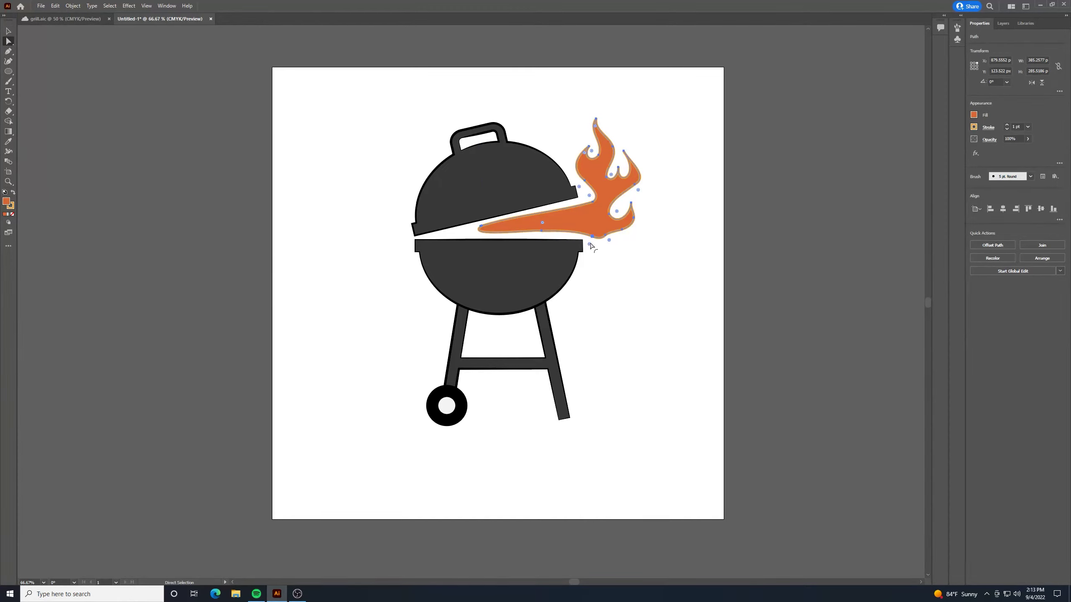
left_click(590, 244)
left_click(592, 237)
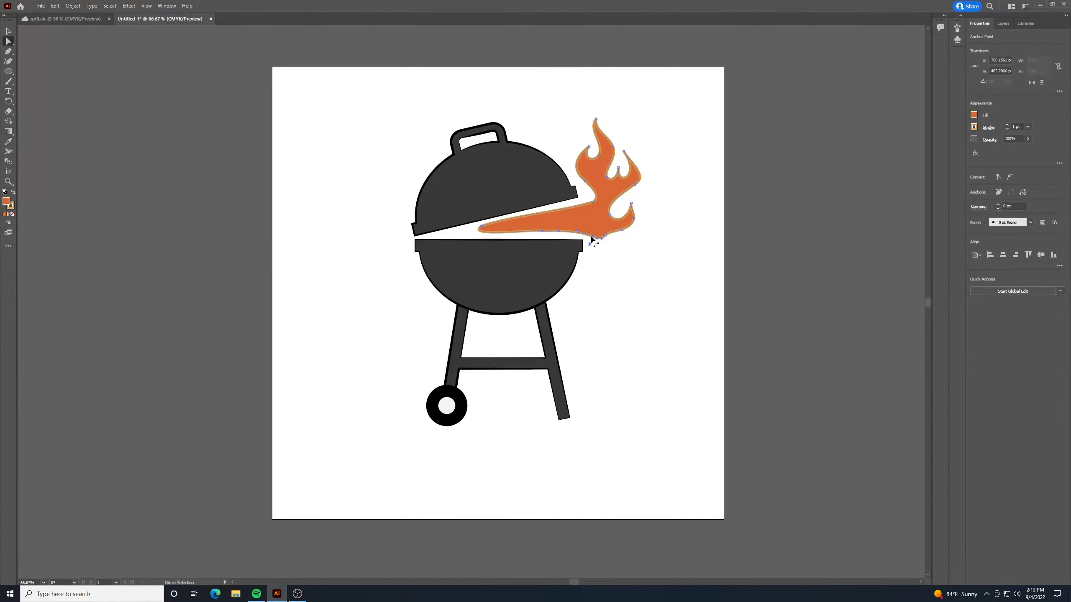
left_click_drag(586, 239, 514, 203)
key("ctrl+z")
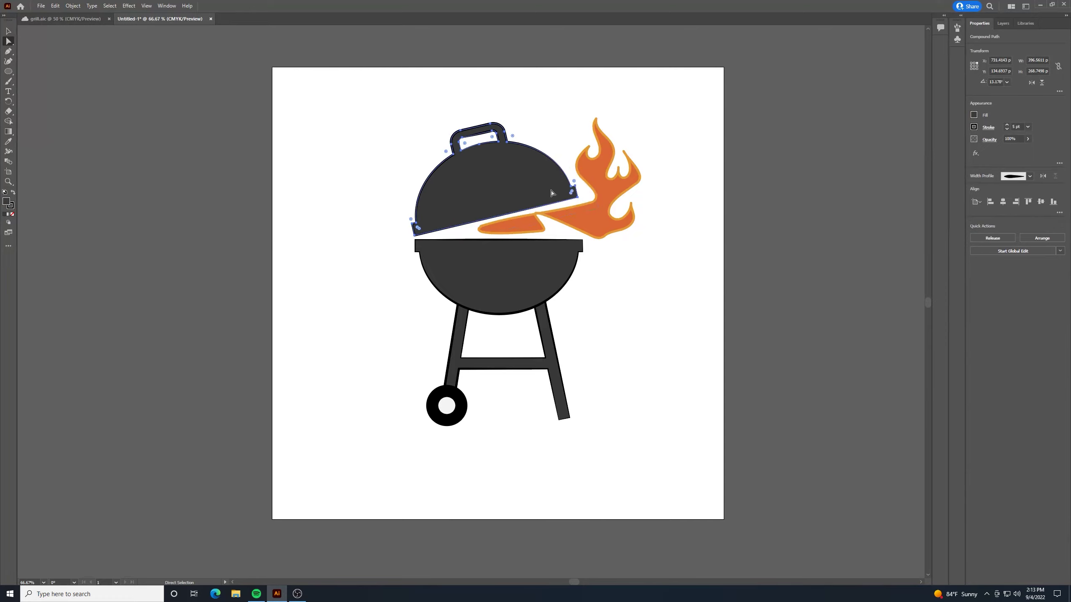
key("ctrl+z")
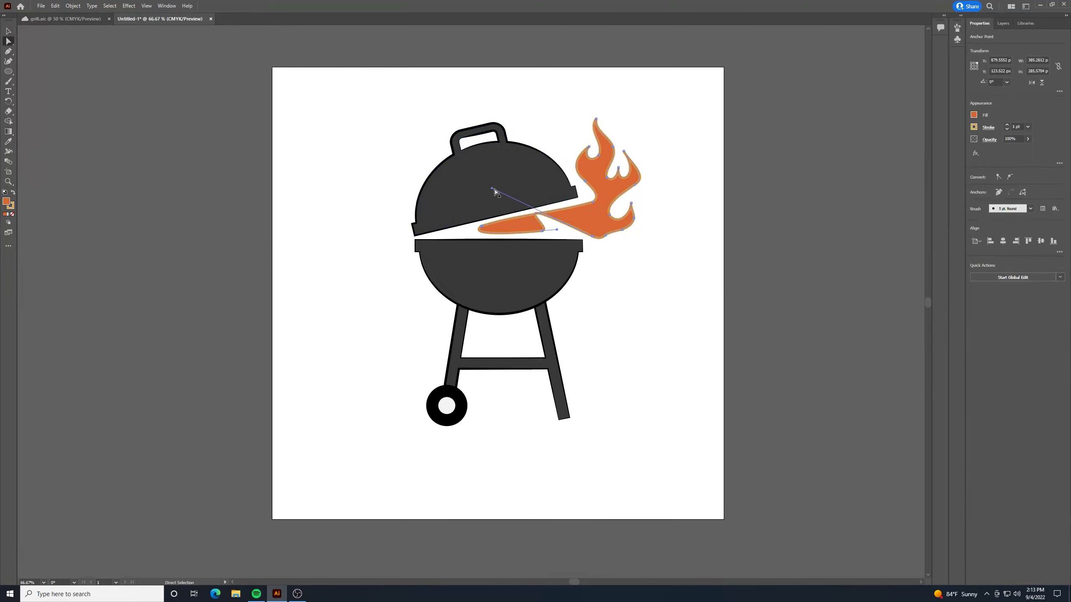
left_click_drag(492, 191, 605, 232)
Raise the flame's lower edge slightly by dragging its segment
left_click(581, 237)
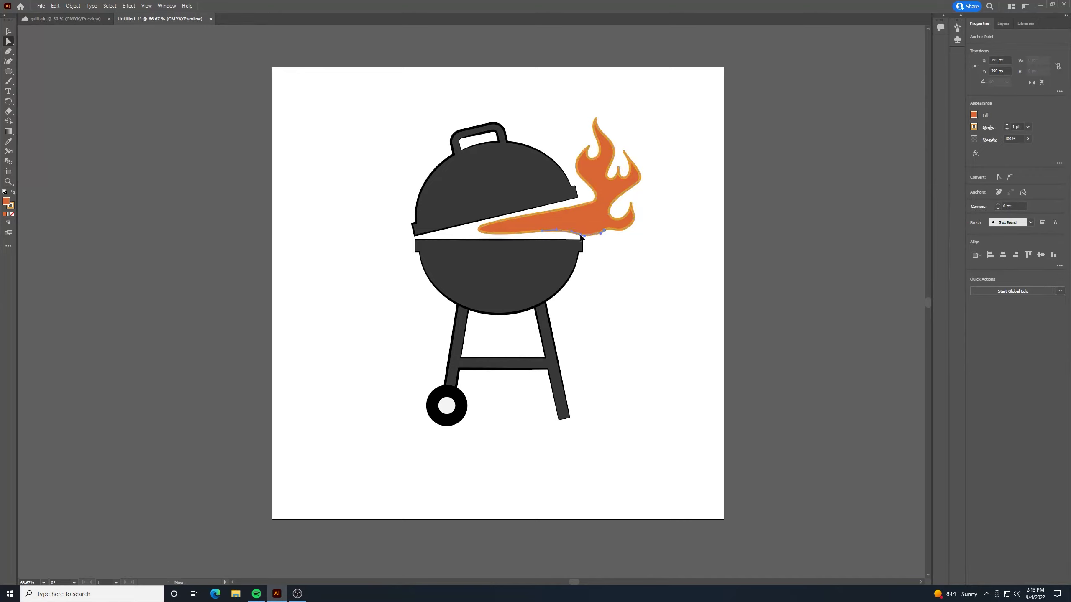
left_click(579, 235)
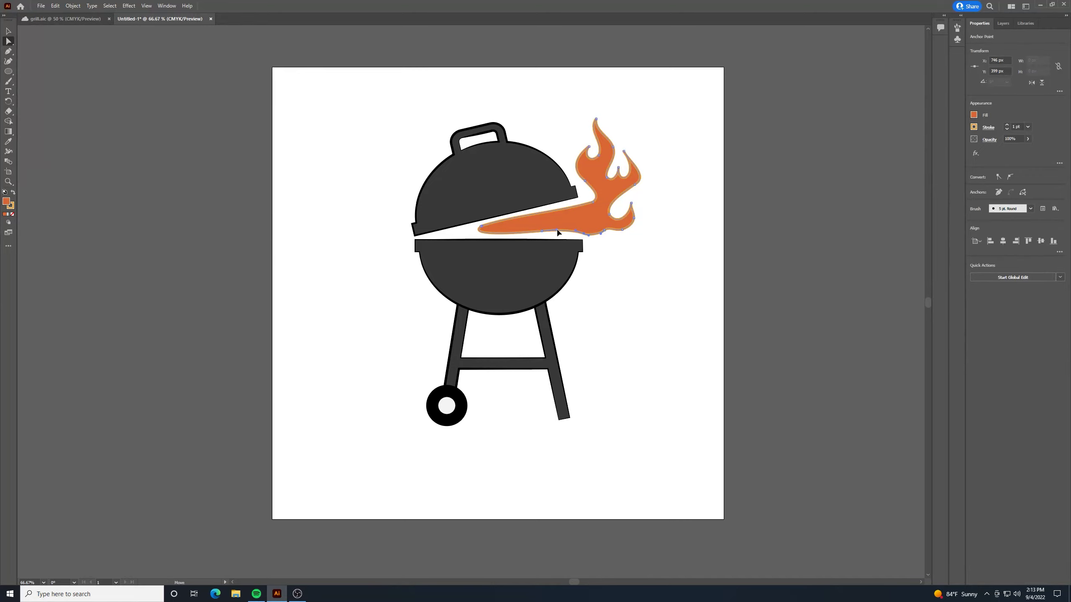
left_click_drag(557, 233, 567, 230)
left_click(794, 275)
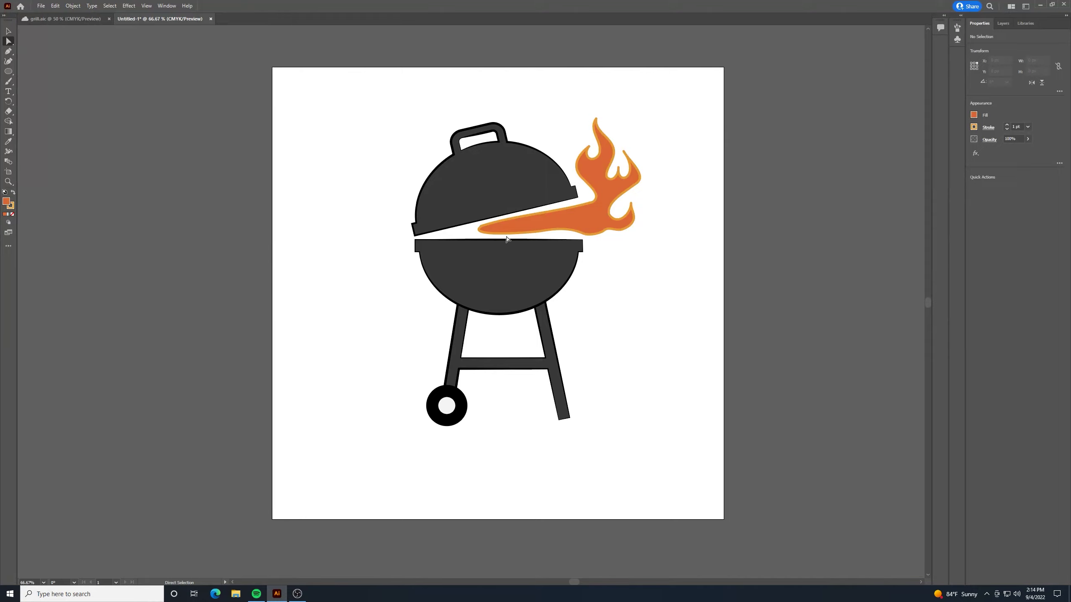
Nudge the flame slightly to the right with the Selection tool
left_click(8, 31)
left_click(596, 225)
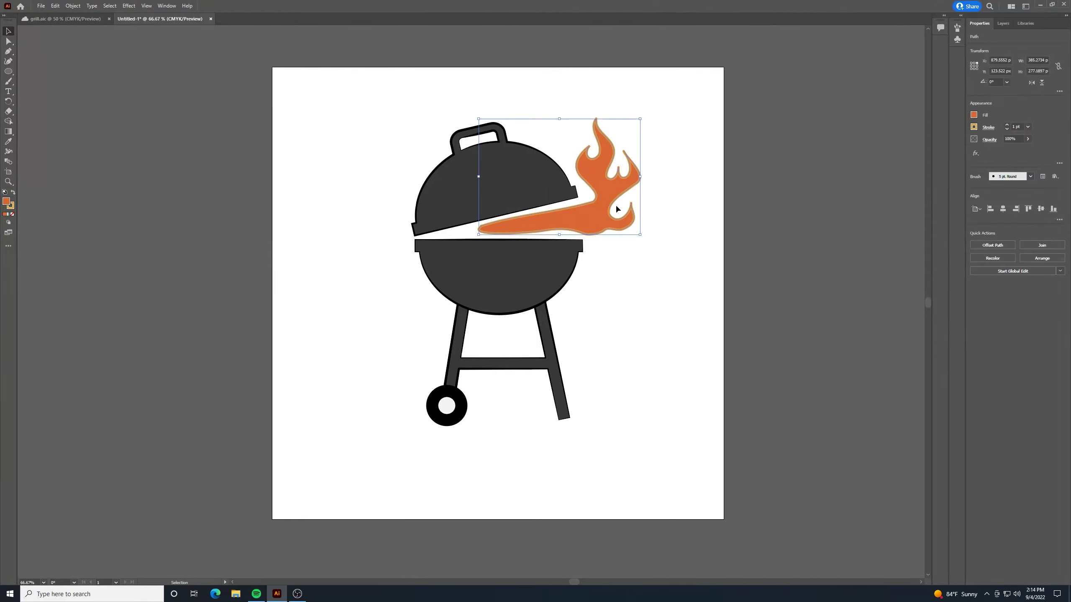
key("Right")
key("Right")
key("Right")
key("Right")
key("Right")
key("Right")
key("Right")
key("Right")
key("Right")
key("Right")
key("Right")
key("Right")
key("Right")
key("Right")
key("Right")
key("Right")
key("Right")
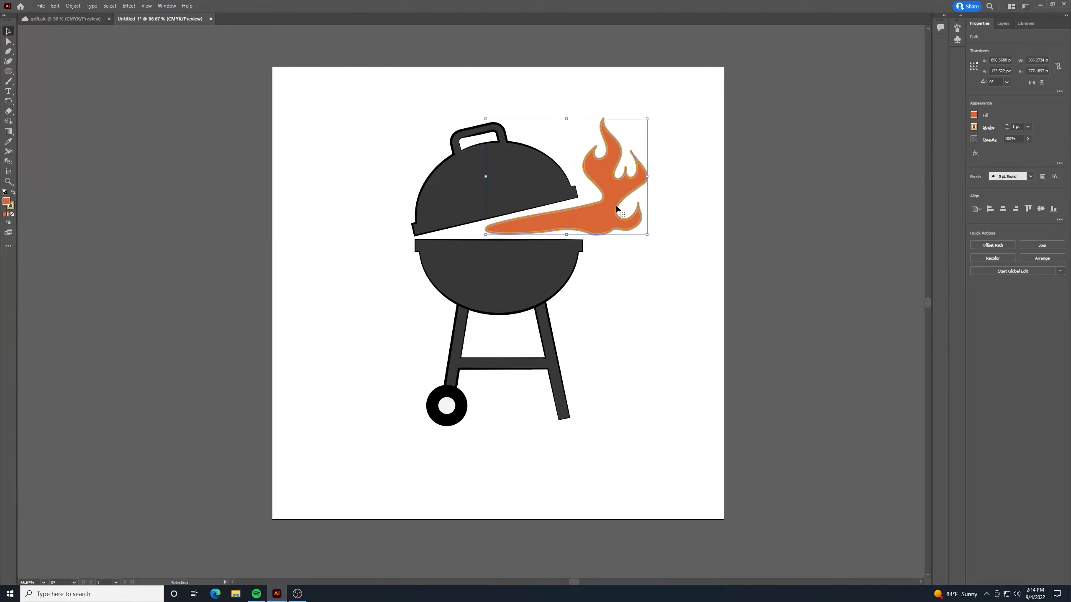
left_click(679, 298)
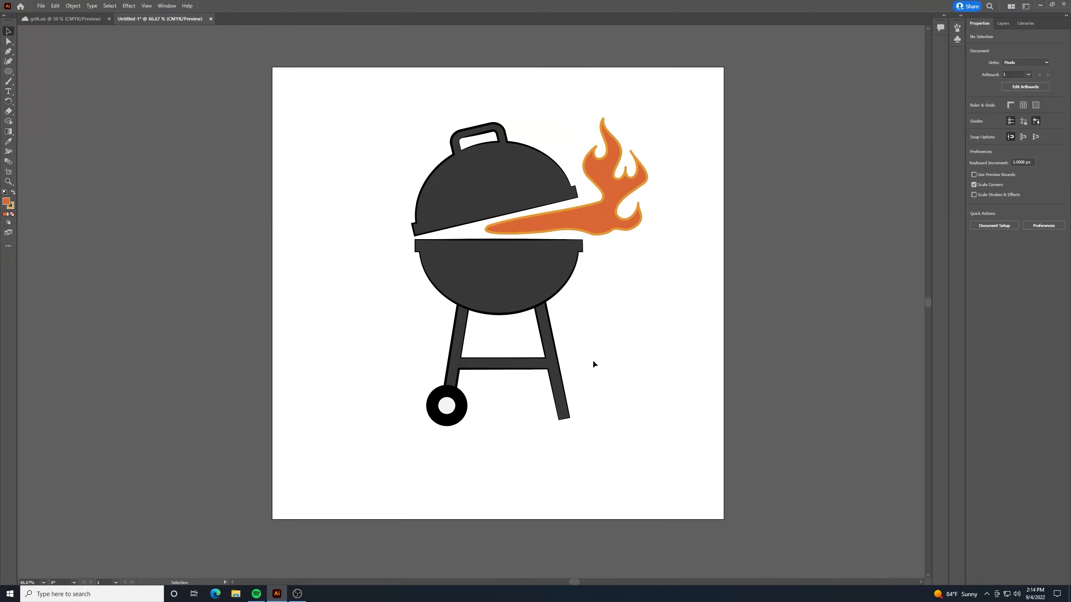
Marquee-select the whole grill and flame and group them together
left_click_drag(679, 87, 353, 451)
right_click(486, 306)
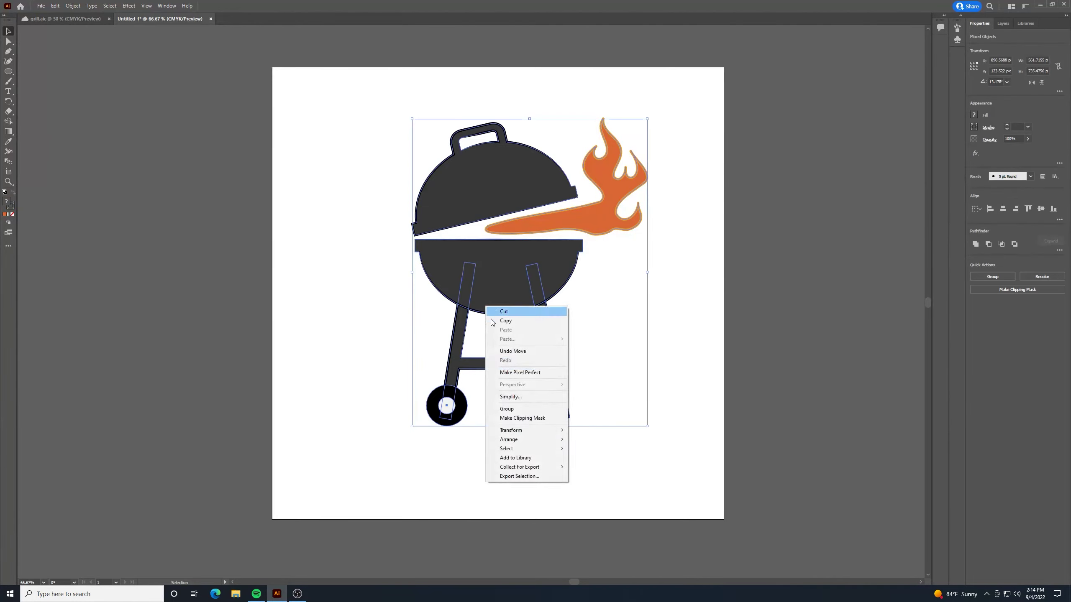
left_click(543, 410)
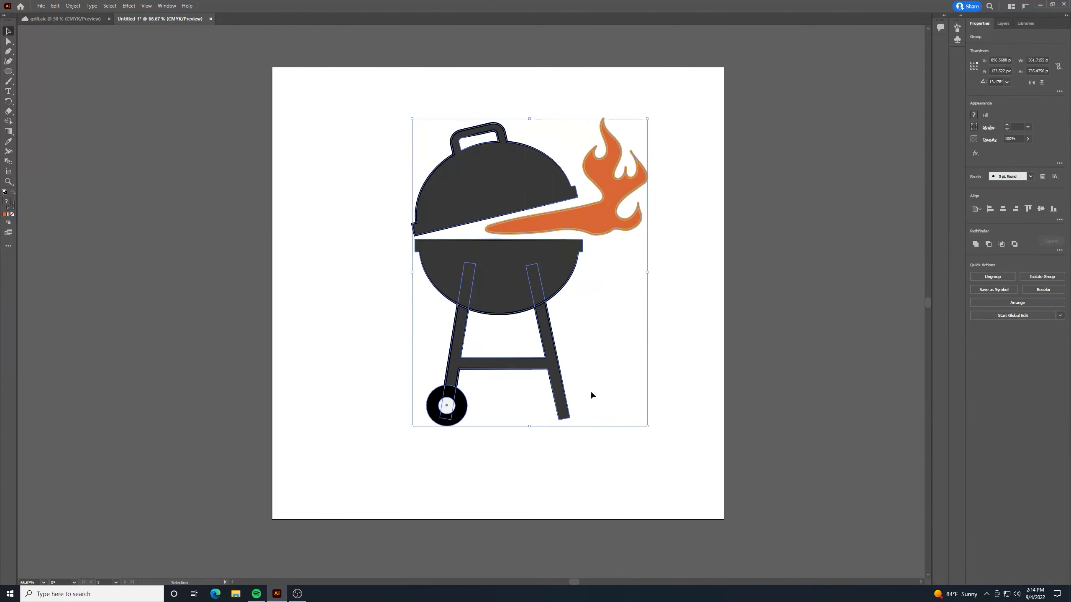
Center the grill group horizontally and vertically on the artboard
left_click(1003, 208)
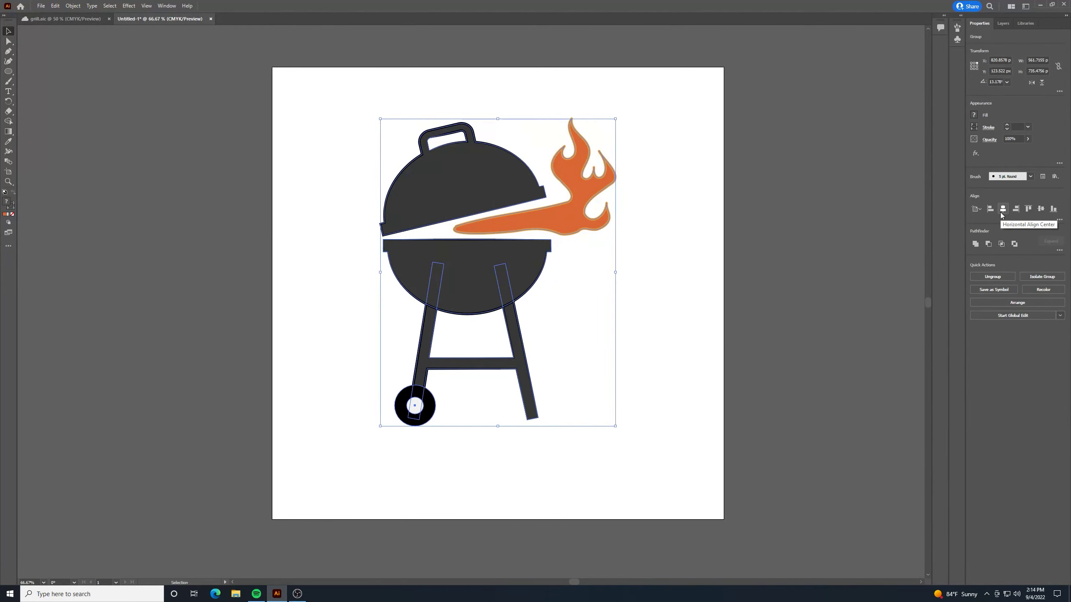
left_click(1040, 208)
left_click(688, 278)
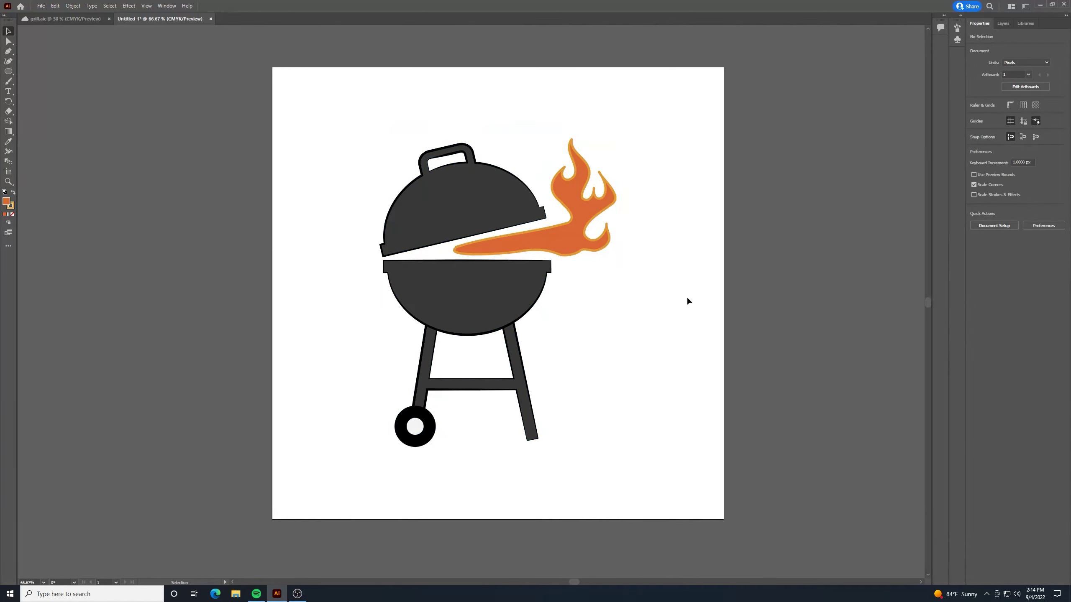
key("ctrl+minus")
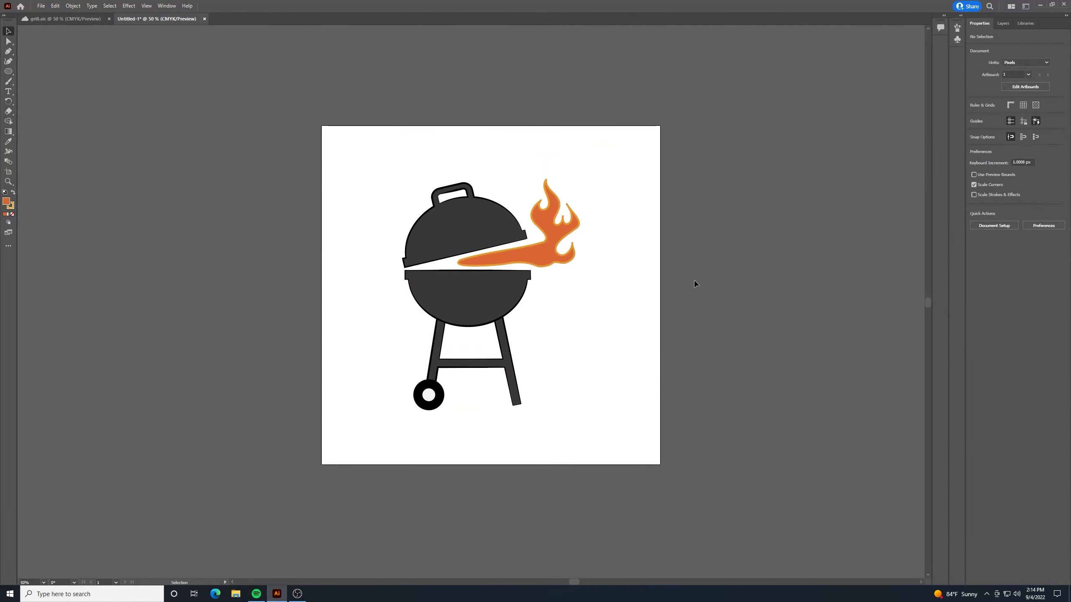